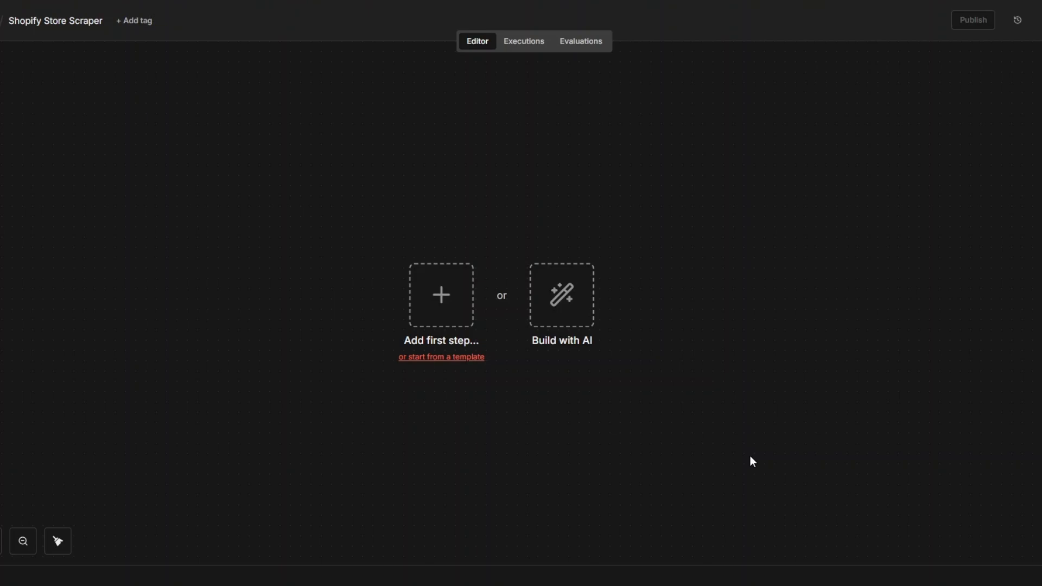
# Add a manual trigger as the first step of the Shopify Store Scraper workflow and reposition it on the canvas.
pyautogui.click(50, 21)
pyautogui.click(203, 145)
pyautogui.click(437, 294)
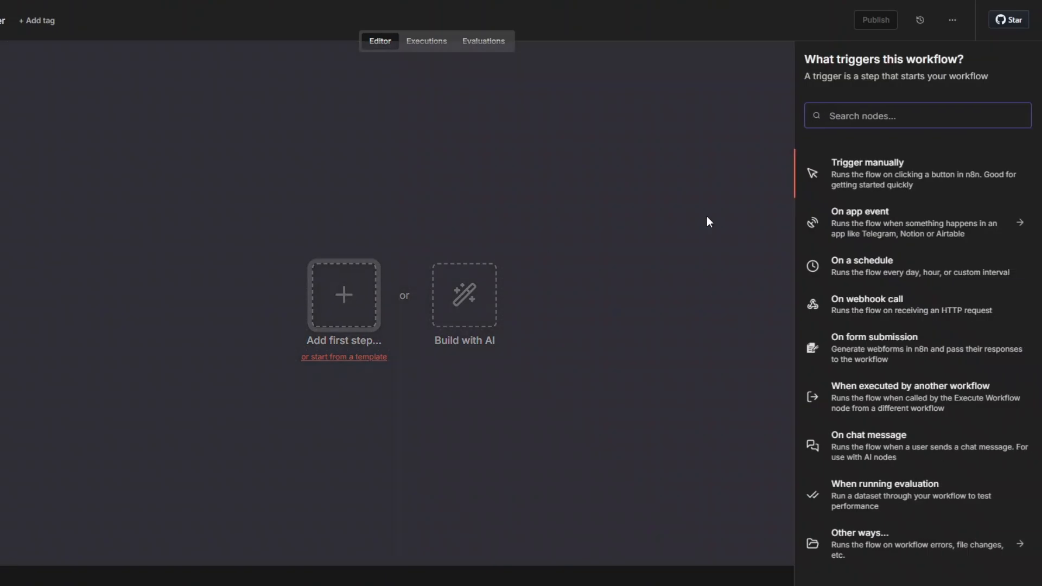
pyautogui.click(855, 170)
pyautogui.moveTo(337, 294); pyautogui.dragTo(28, 284)
pyautogui.click(150, 315)
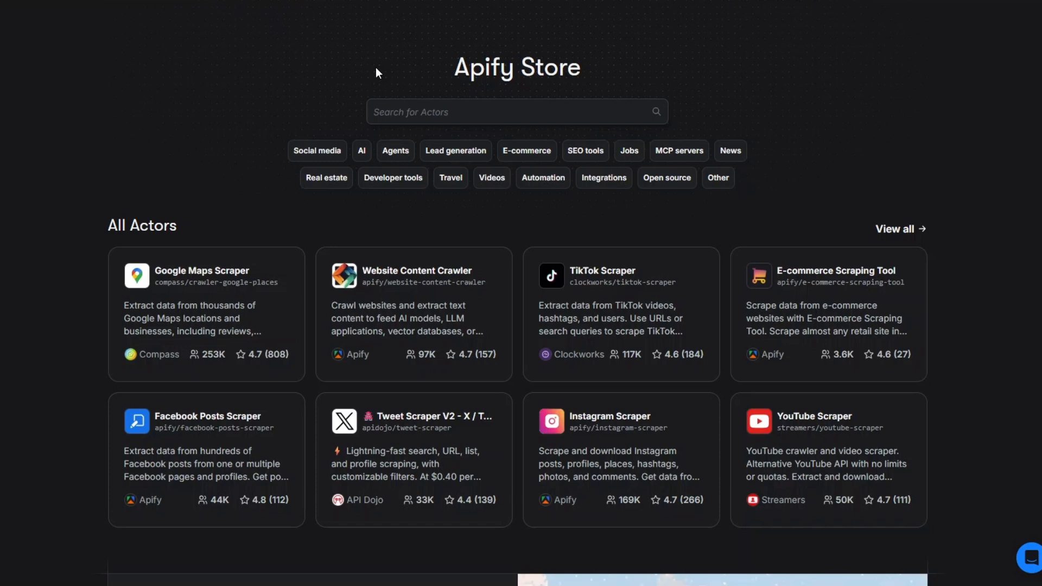
# Search the Apify Store for "shopify store scraper" and show all matching actors.
pyautogui.moveTo(469, 67); pyautogui.dragTo(601, 66)
pyautogui.click(477, 113)
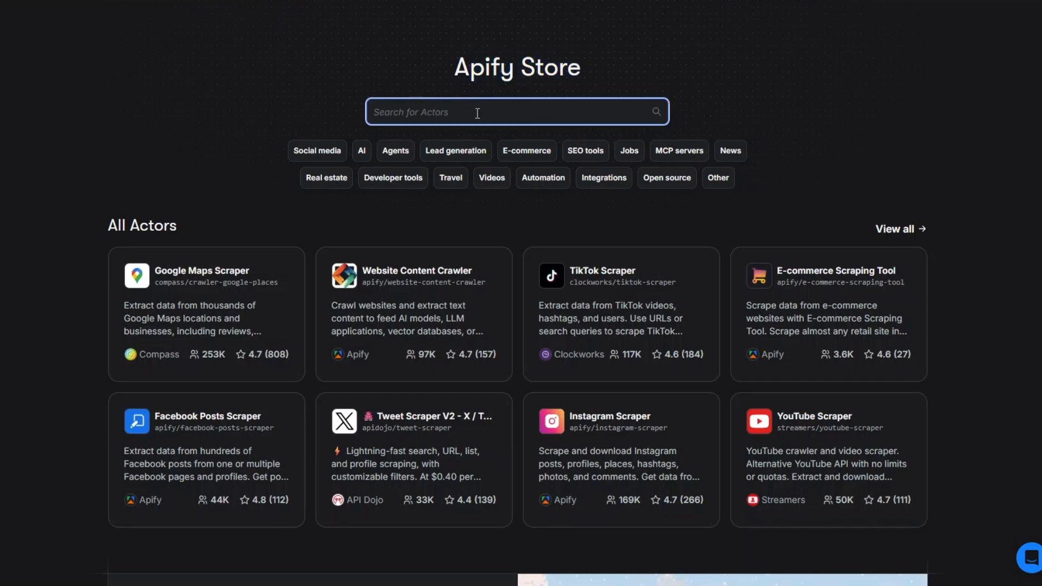
pyautogui.write('s')
pyautogui.press('BackSpace')
pyautogui.write('shopif')
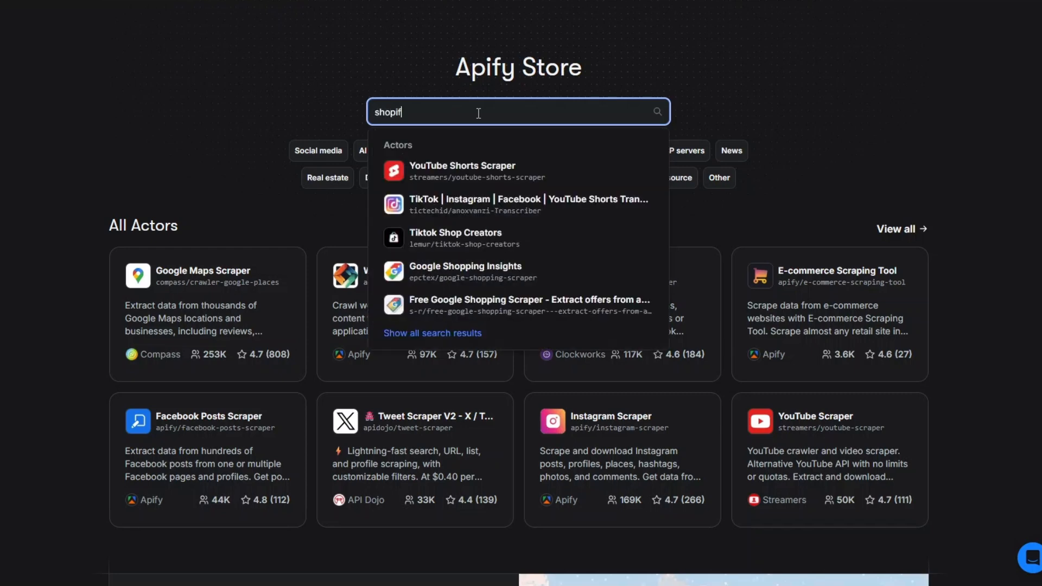
pyautogui.write('y store scraper')
pyautogui.click(660, 113)
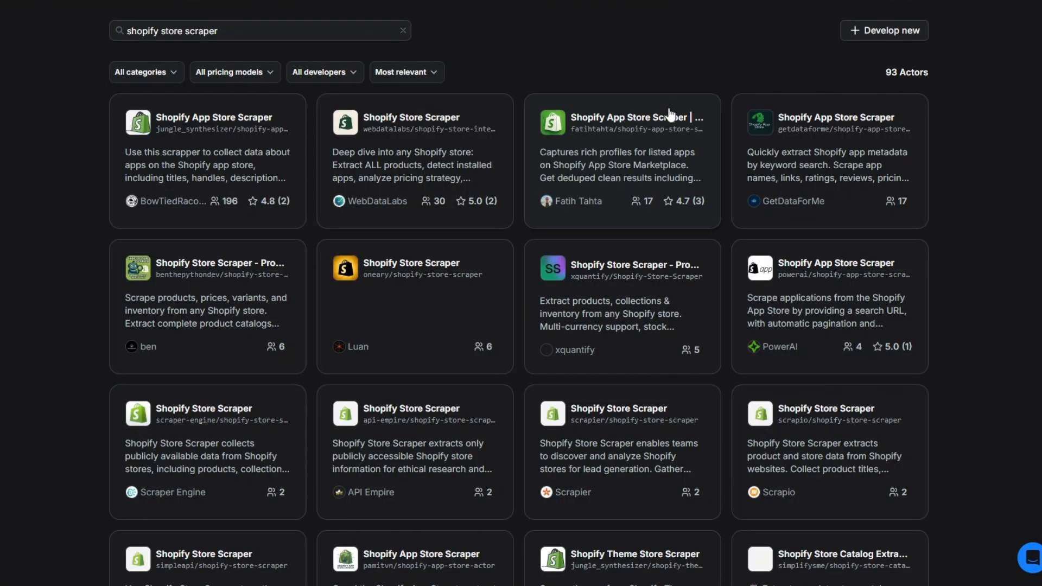
pyautogui.moveTo(854, 70); pyautogui.dragTo(930, 69)
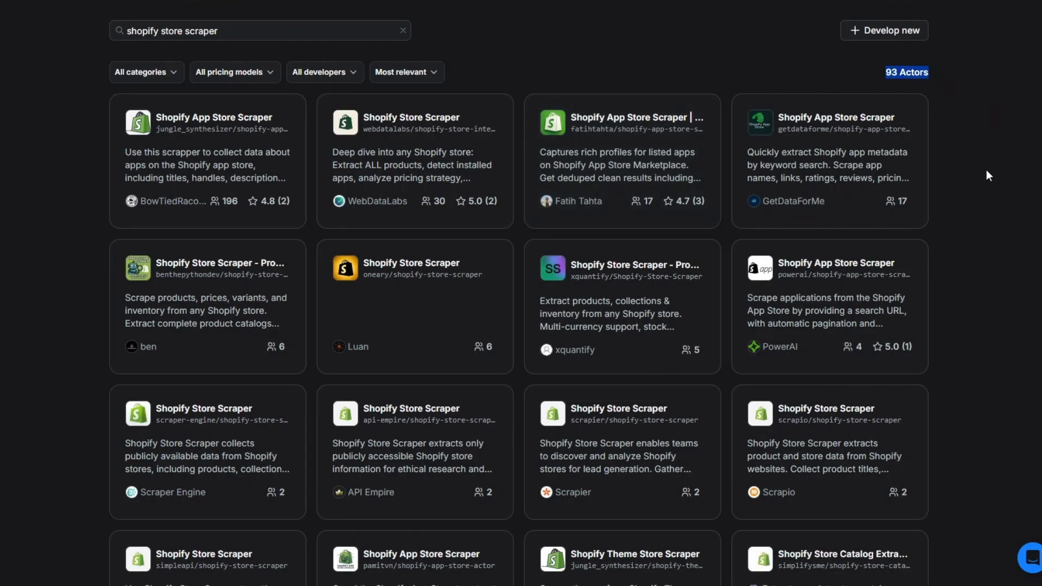
pyautogui.click(408, 117)
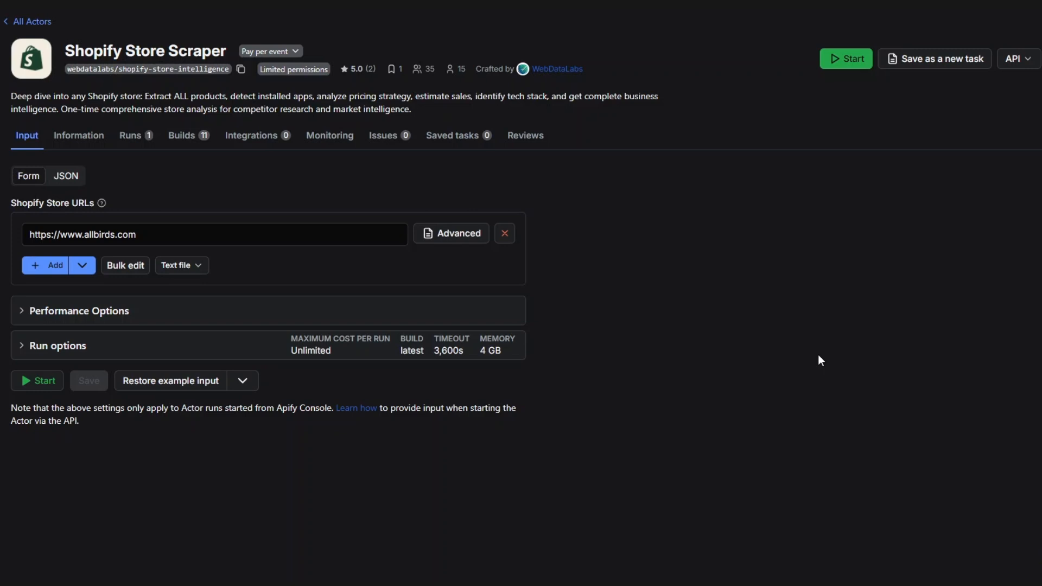
pyautogui.tripleClick(163, 234)
pyautogui.click(162, 234)
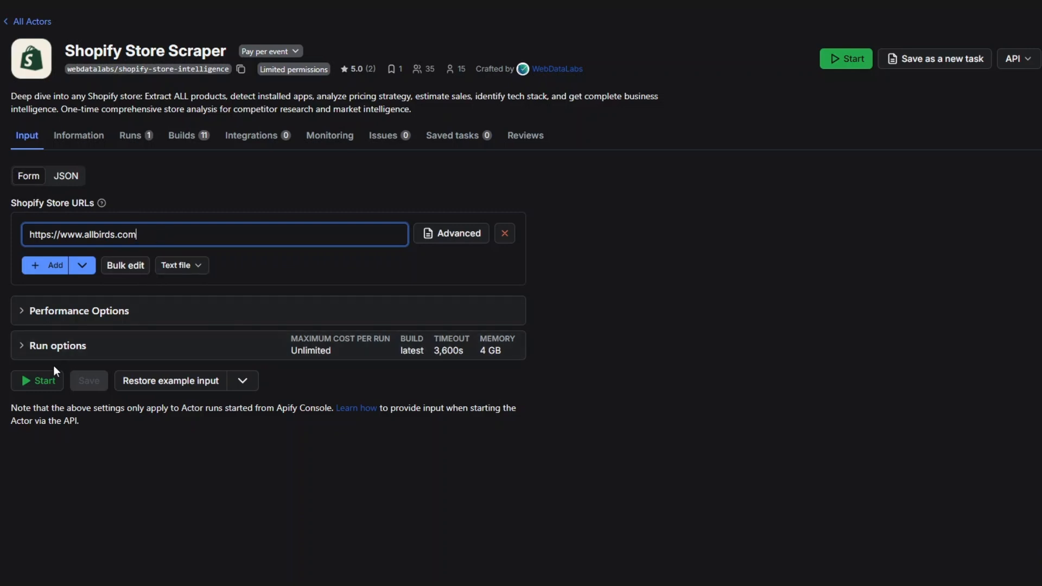
pyautogui.click(42, 382)
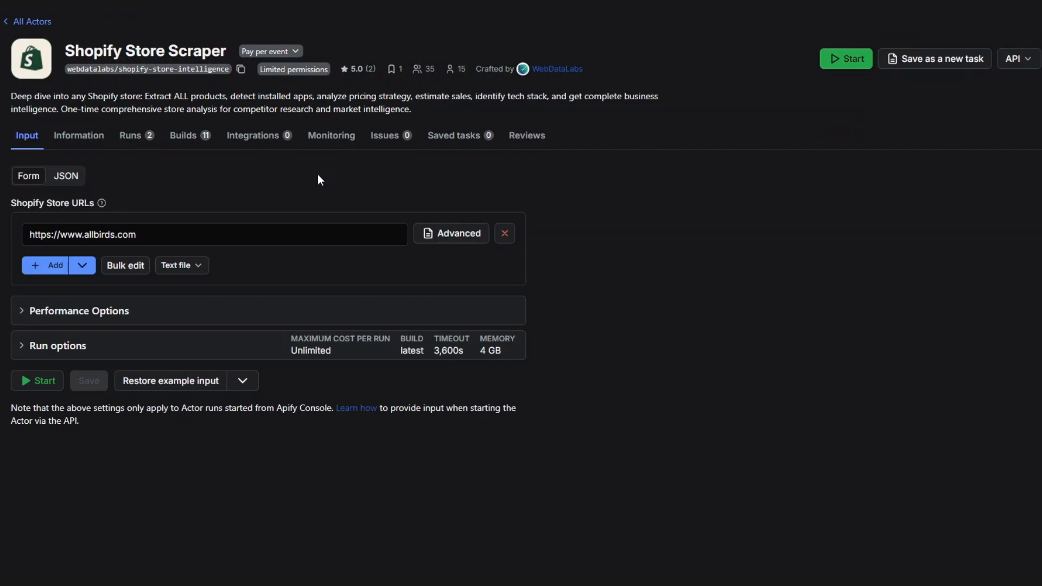
# Examine the actor's store URL input and the Shopify Store's URL column on the Shopify Stores sheet of the Shopify Store Spreadsheet.
pyautogui.moveTo(148, 233); pyautogui.dragTo(15, 231)
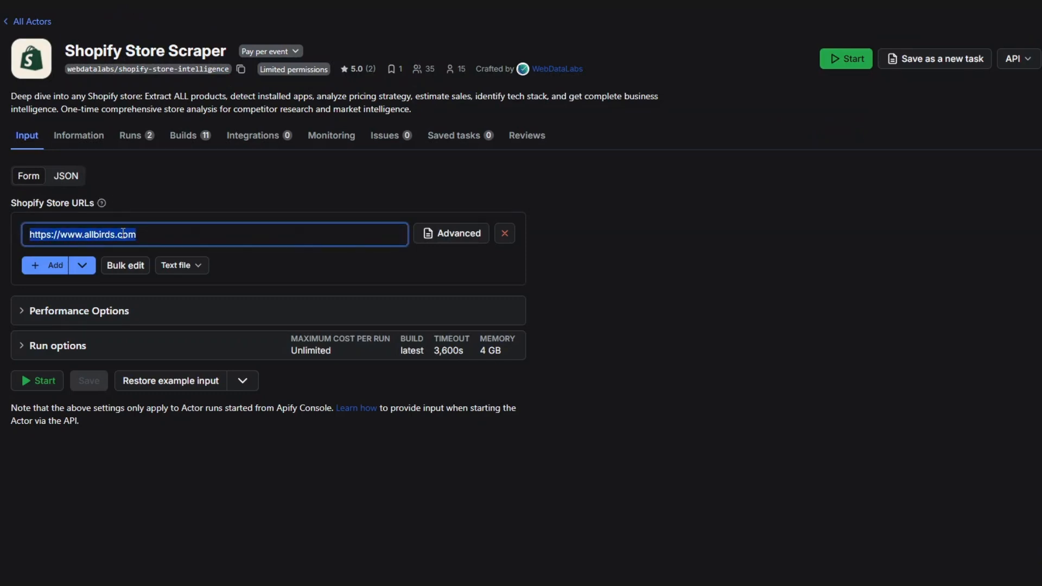
pyautogui.click(165, 238)
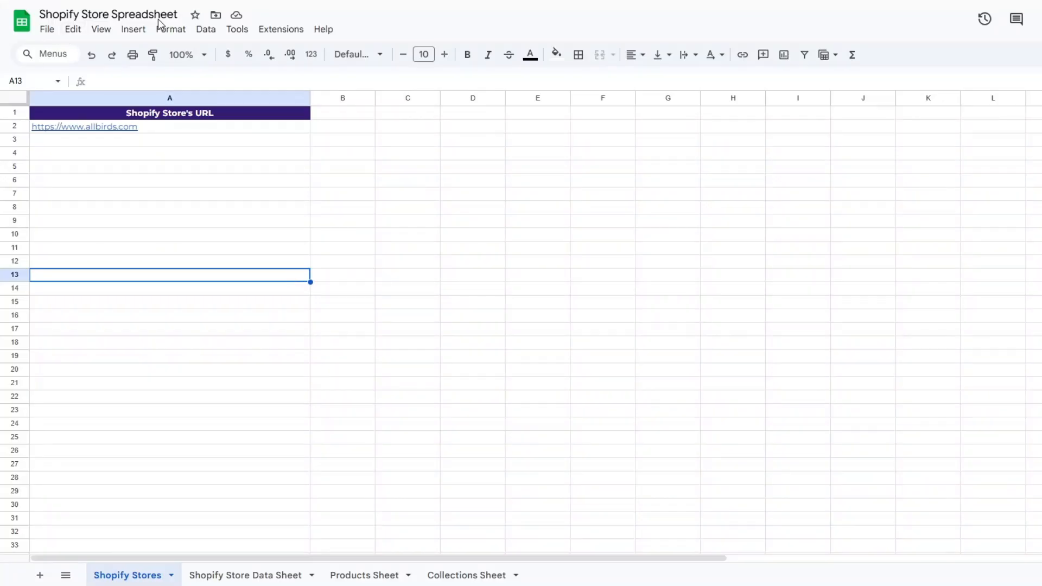
pyautogui.click(185, 294)
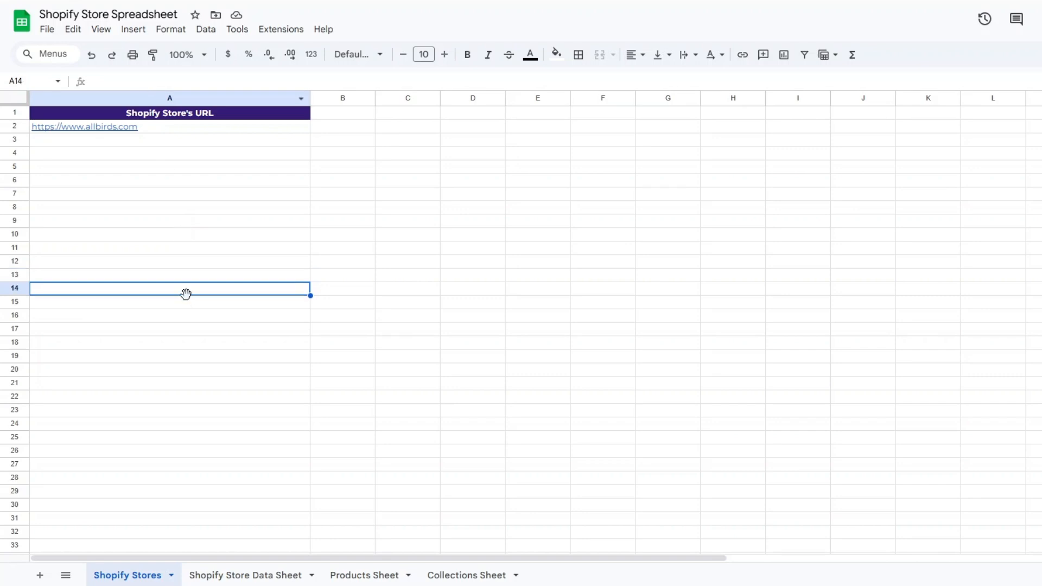
pyautogui.click(165, 167)
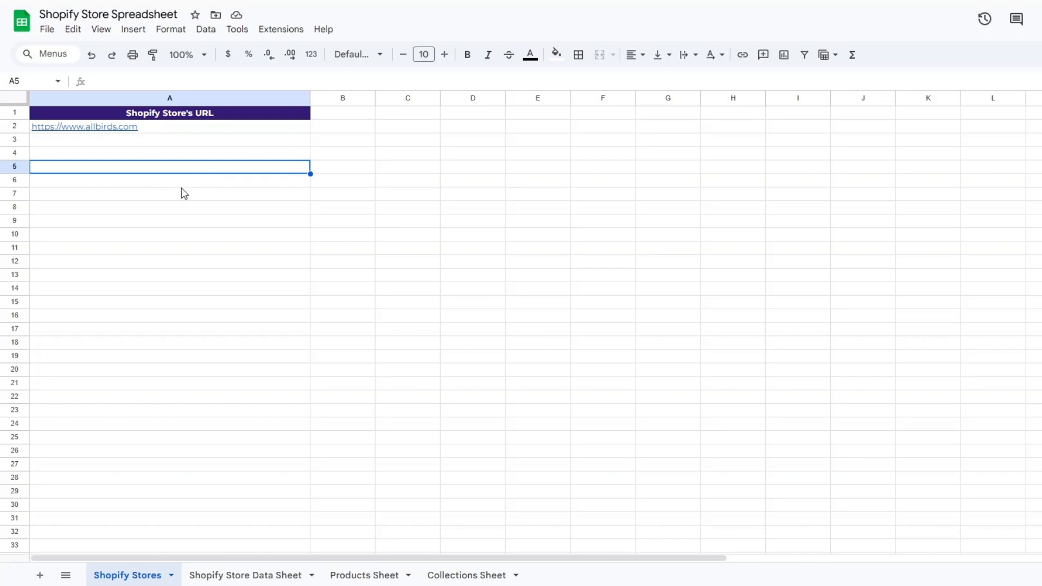
pyautogui.click(197, 141)
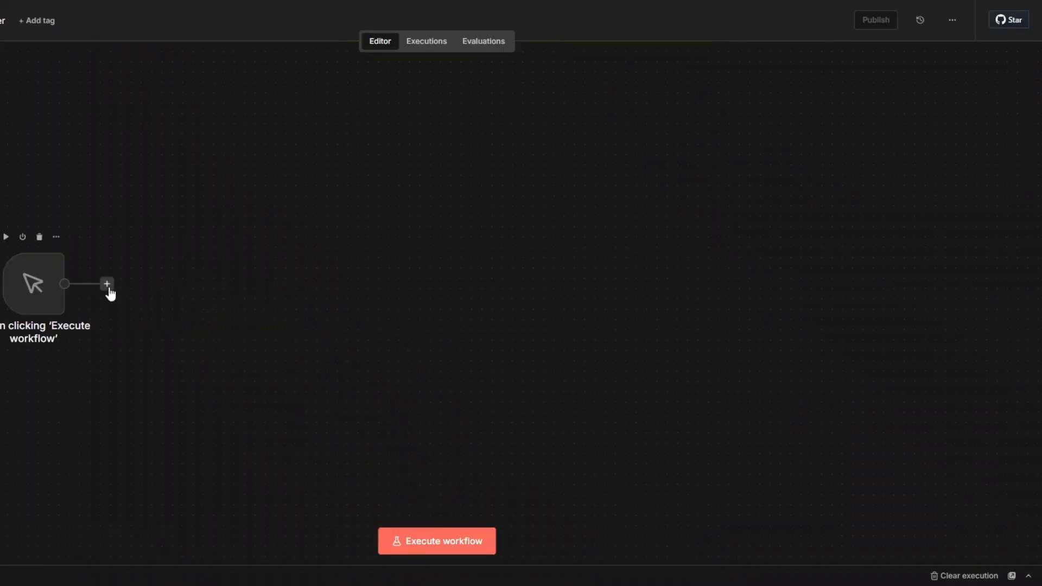
# In the n8n workflow, add a Google Sheets node with the Get Row(s) operation after the manual trigger.
pyautogui.click(108, 286)
pyautogui.write('goo')
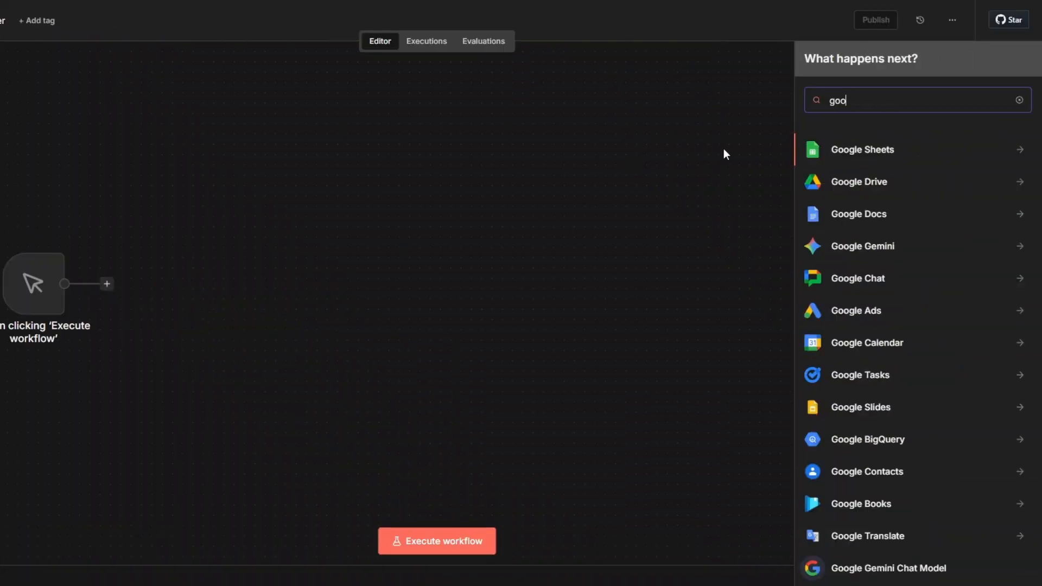
pyautogui.click(819, 156)
pyautogui.click(871, 402)
pyautogui.click(298, 102)
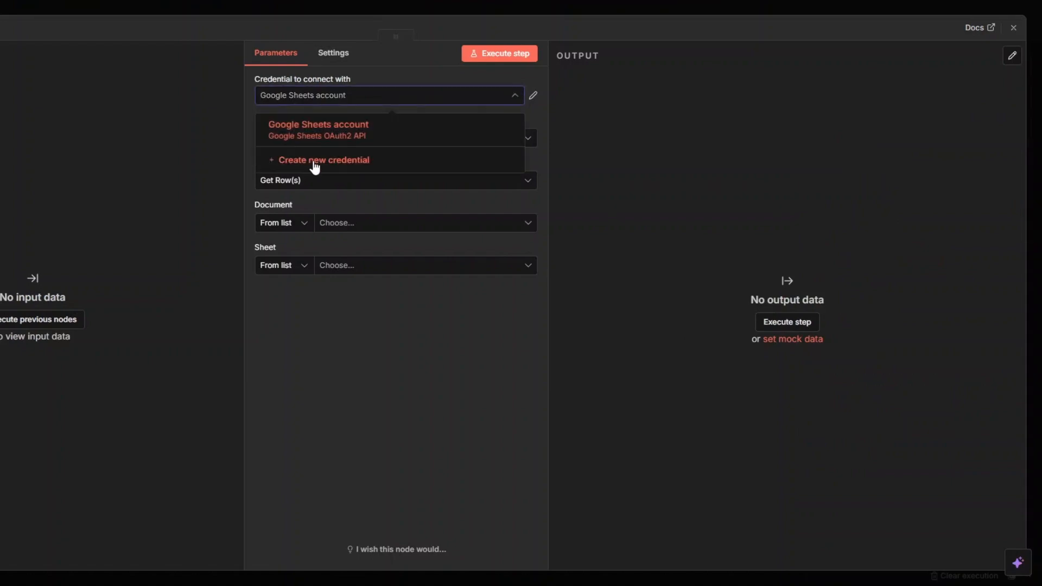
pyautogui.click(312, 160)
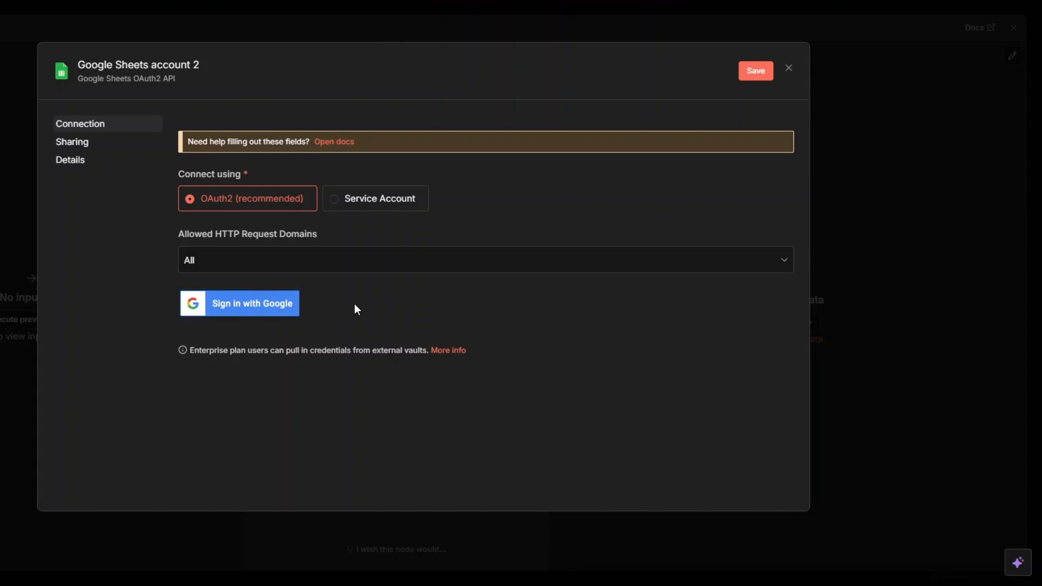
pyautogui.click(789, 68)
pyautogui.click(456, 326)
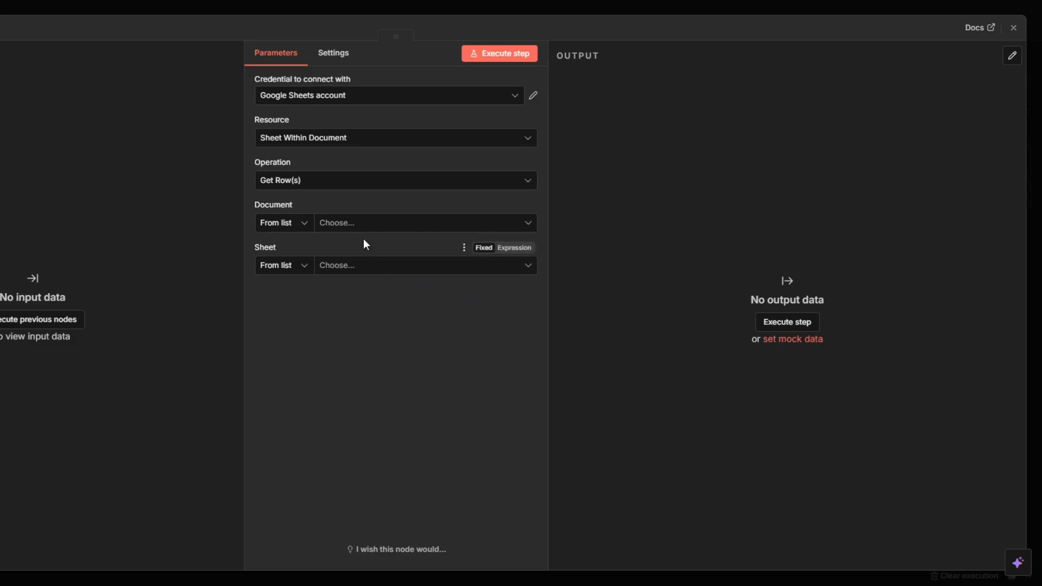
# Set the node's document to Shopify Store Spreadsheet and its sheet to Shopify Stores, and execute the step.
pyautogui.click(356, 223)
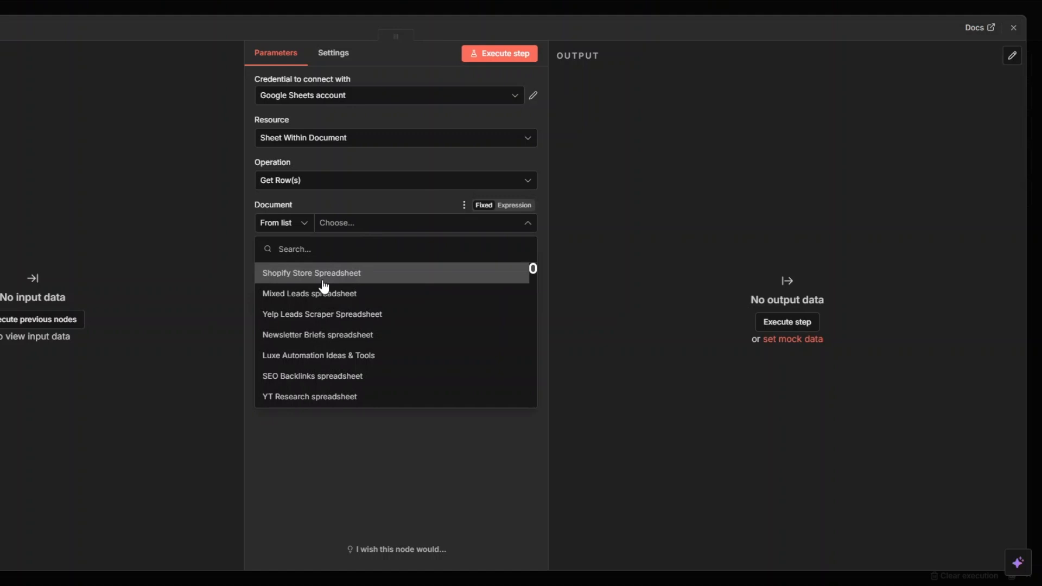
pyautogui.click(304, 277)
pyautogui.click(341, 273)
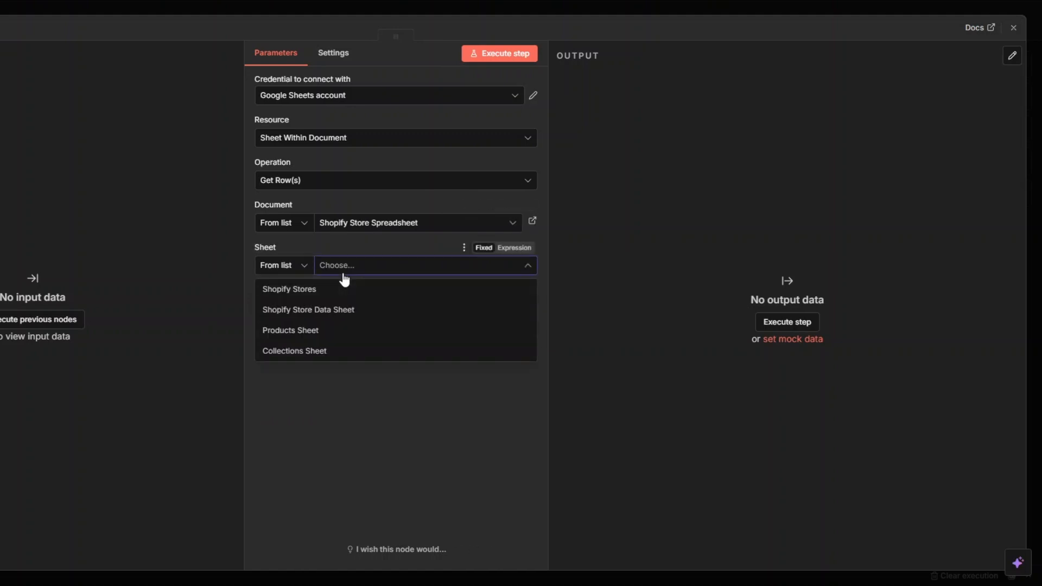
pyautogui.click(291, 289)
pyautogui.click(486, 57)
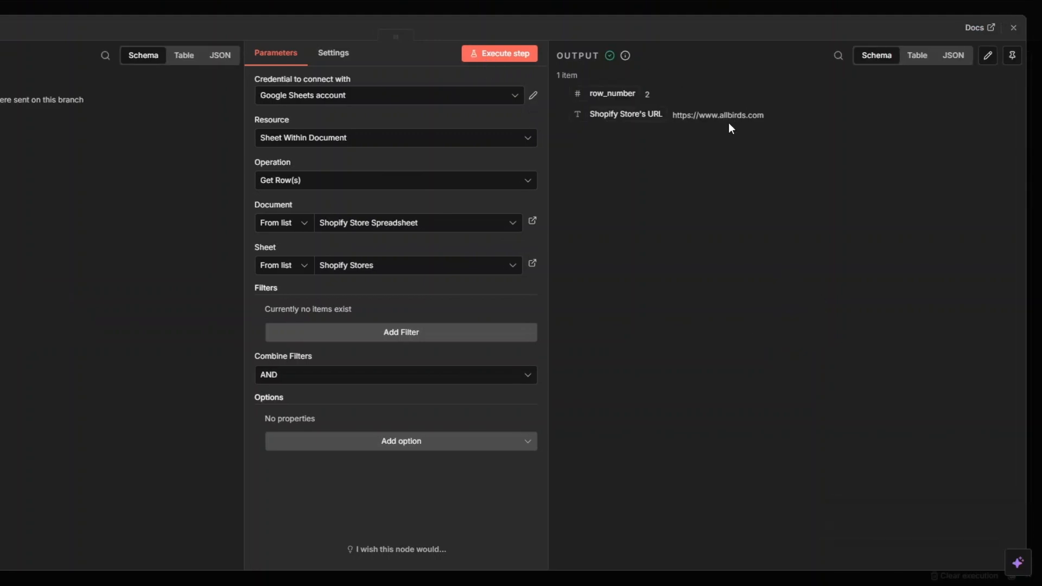
# Close the Google Sheets node's settings and rename the node as "Shopify Store URL sheet".
pyautogui.press('Escape')
pyautogui.rightClick(166, 301)
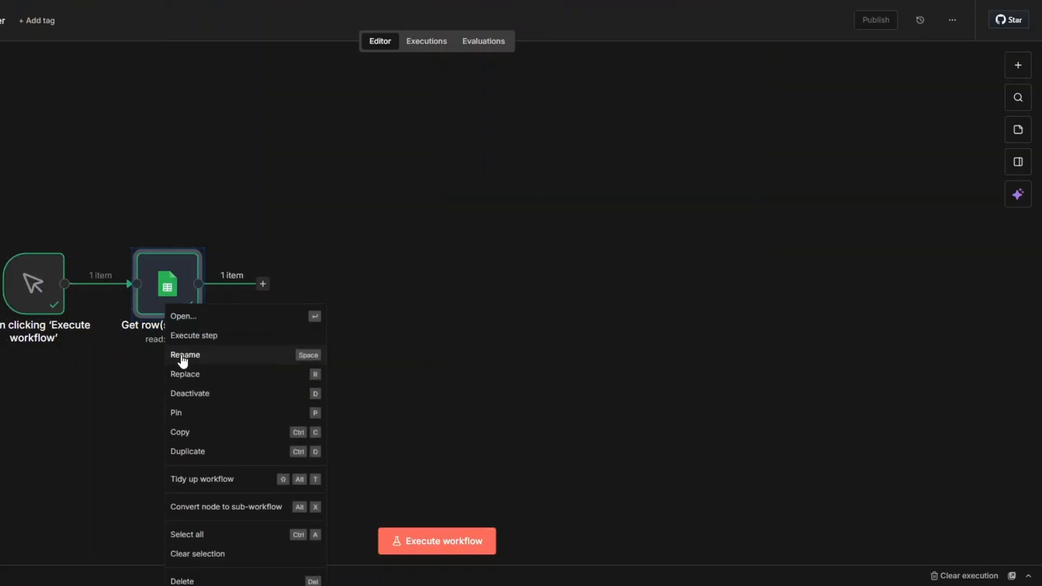
pyautogui.click(181, 354)
pyautogui.click(340, 293)
pyautogui.moveTo(361, 287); pyautogui.dragTo(279, 288)
pyautogui.write('Shopify Store URL')
pyautogui.click(523, 346)
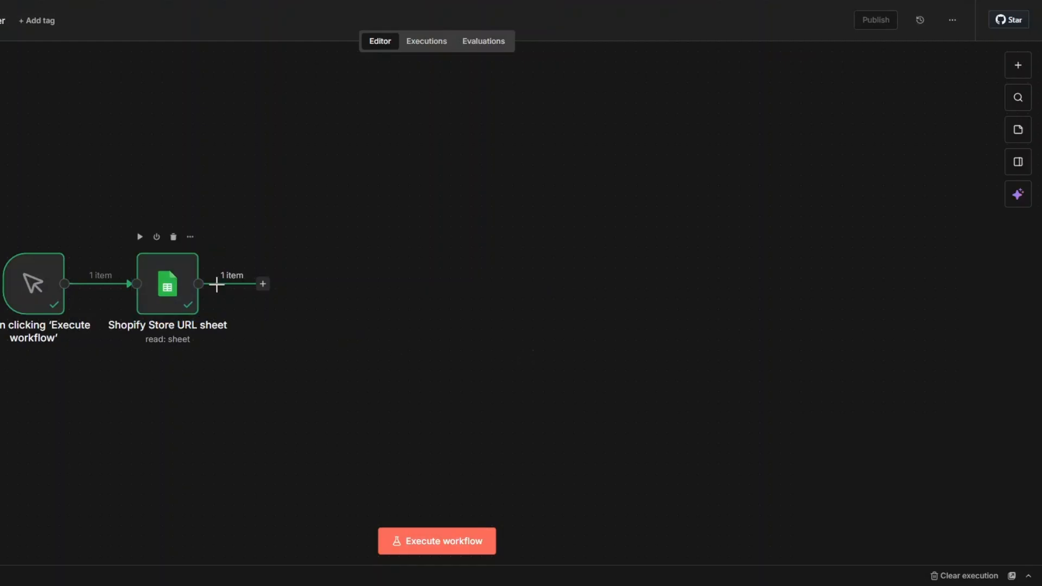
# Add an Apify node with the Run an Actor action after the Shopify Store URL sheet node.
pyautogui.click(263, 284)
pyautogui.write('apify')
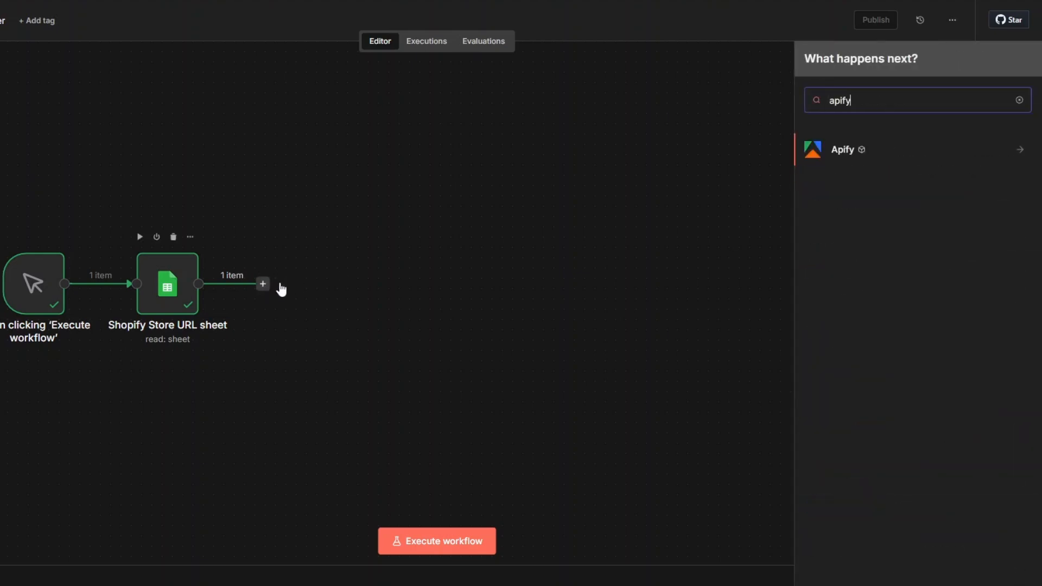
pyautogui.click(850, 156)
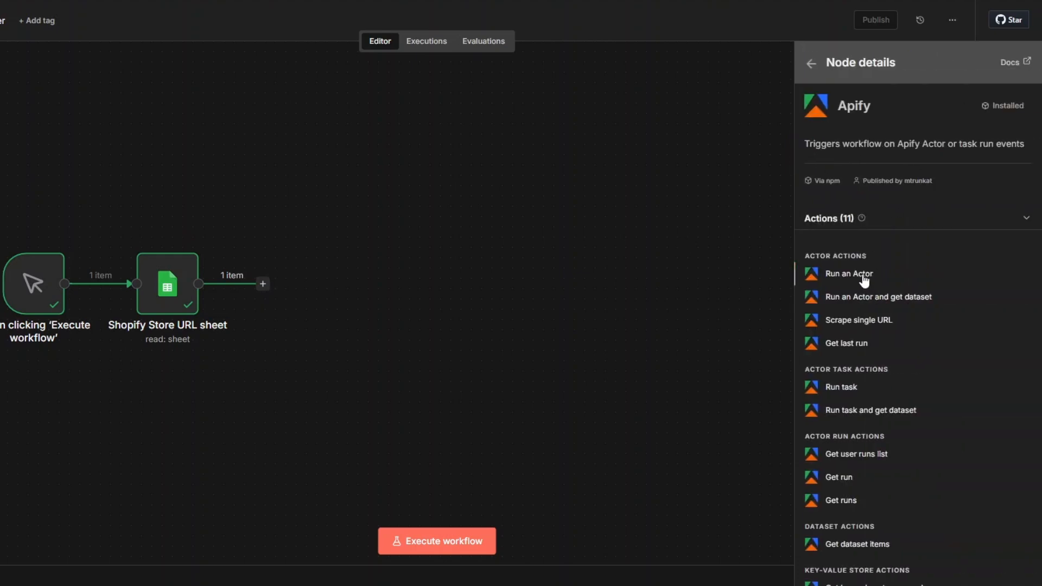
pyautogui.click(863, 277)
pyautogui.click(310, 96)
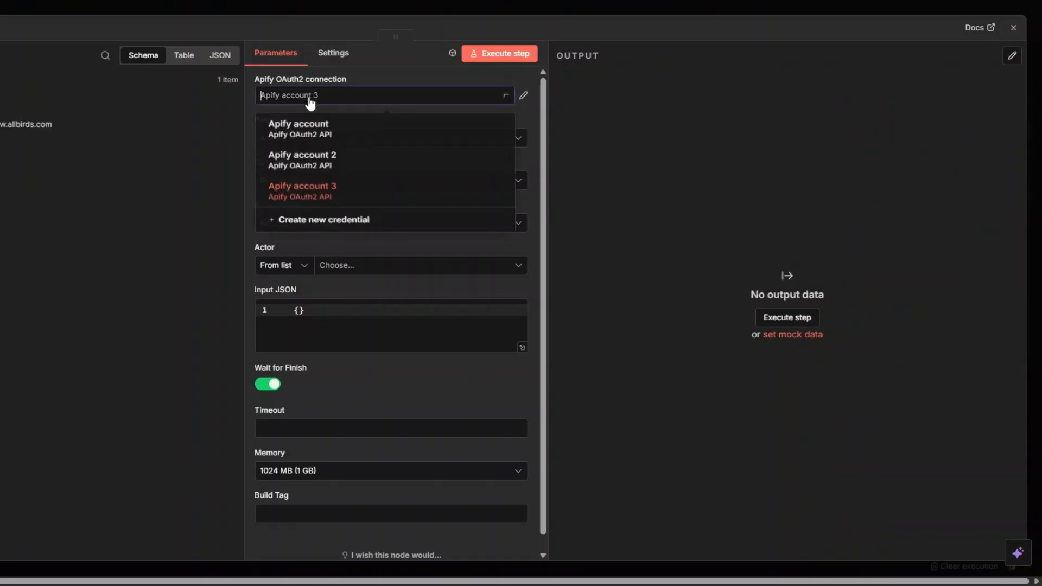
pyautogui.click(323, 227)
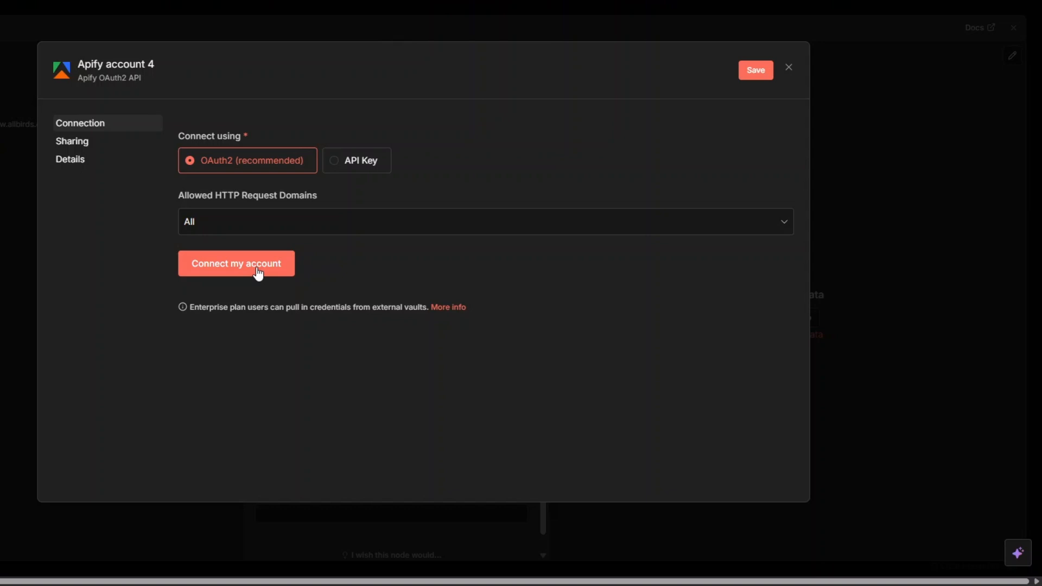
pyautogui.click(787, 68)
pyautogui.click(461, 321)
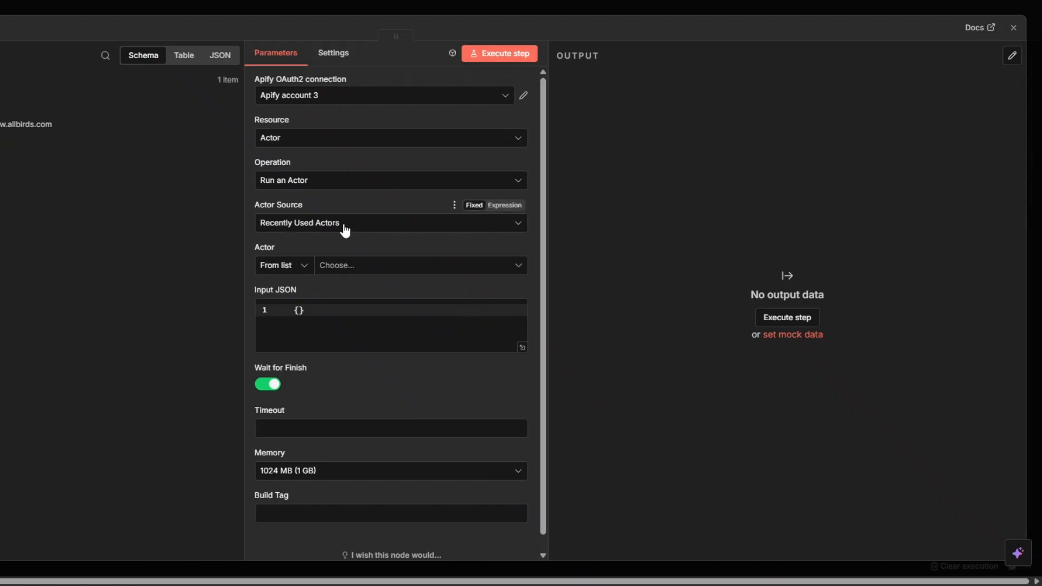
# Select Shopify Store Scraper (webdatalabs/shopify-store-intelligence) as the actor and clear the Input JSON in the expanded expression editor.
pyautogui.click(335, 267)
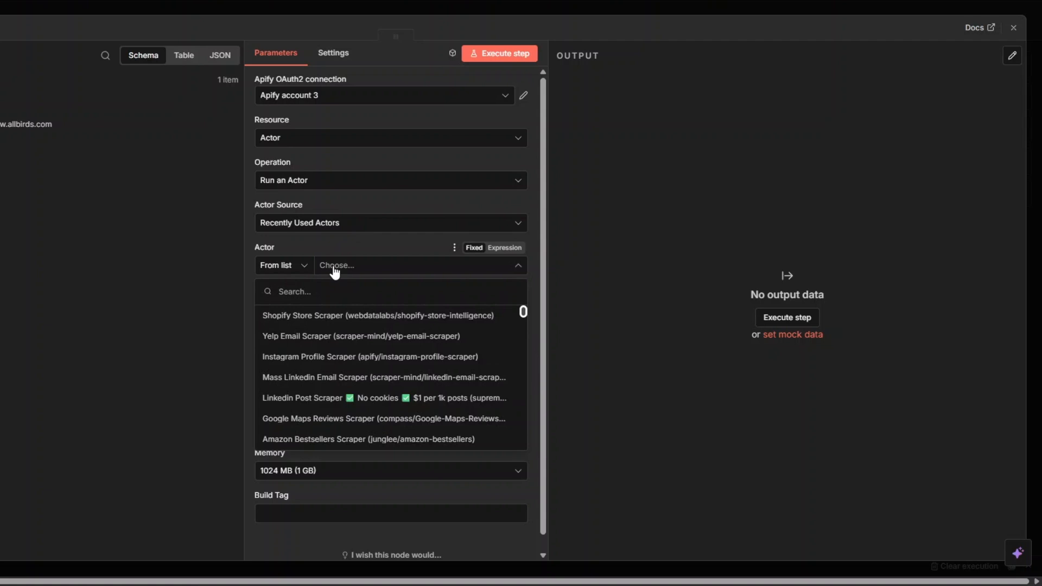
pyautogui.click(328, 316)
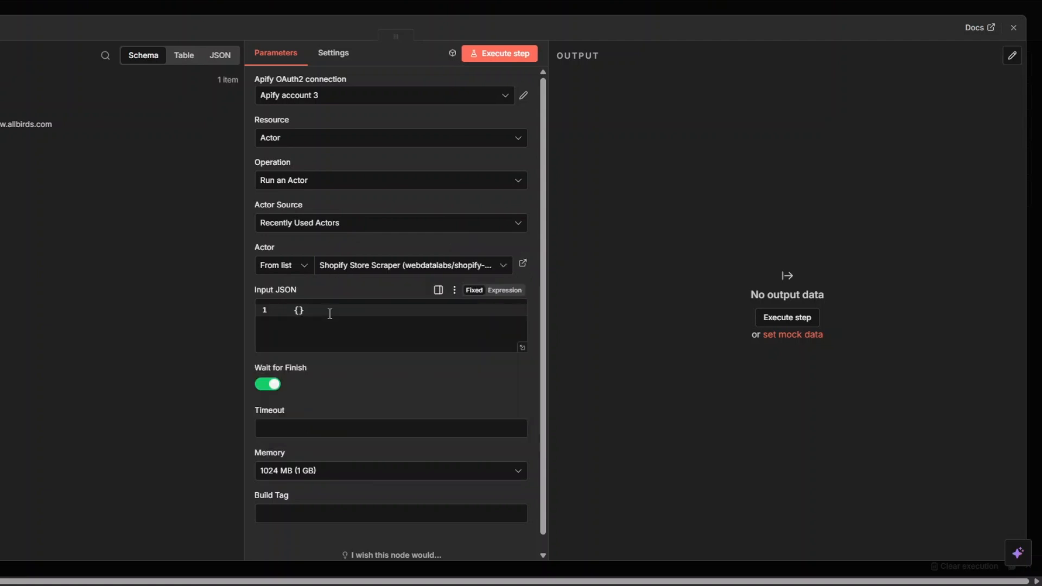
pyautogui.click(505, 290)
pyautogui.click(530, 310)
pyautogui.moveTo(103, 84); pyautogui.dragTo(77, 87)
pyautogui.press('BackSpace')
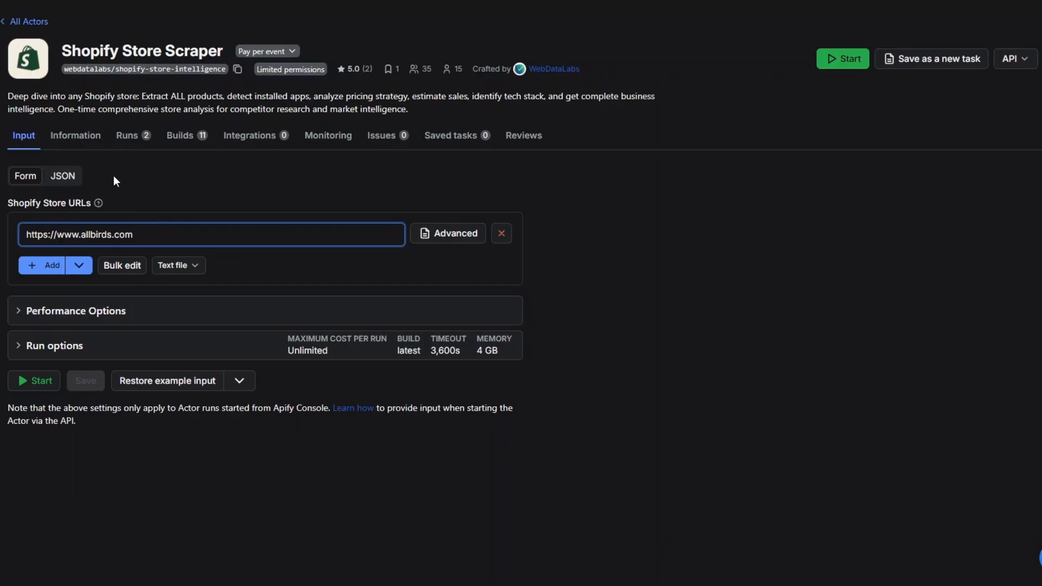
# Copy the Shopify Store Scraper's JSON input from Apify Console and paste it into the n8n Input JSON expression.
pyautogui.click(115, 178)
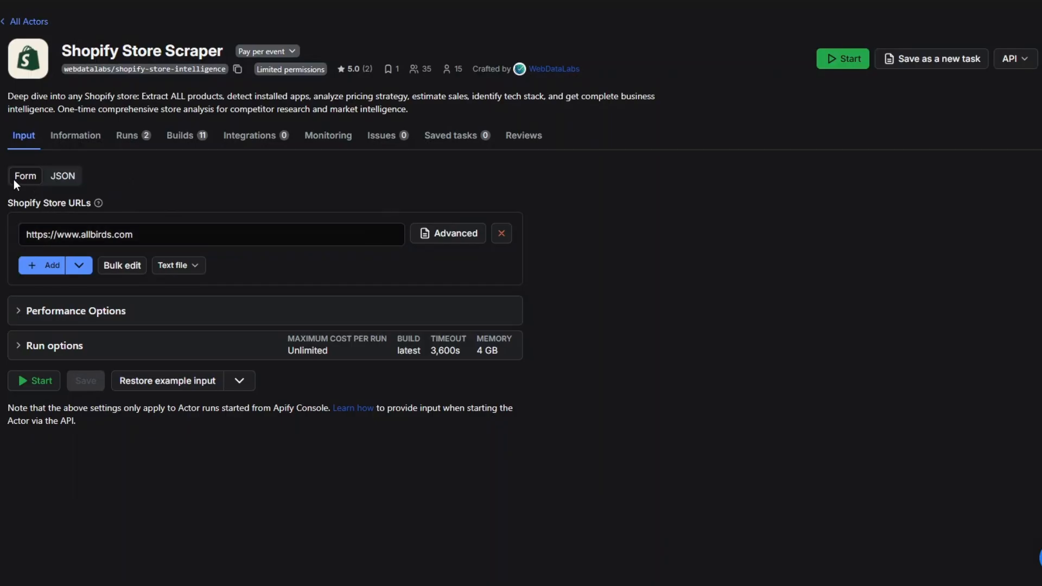
pyautogui.click(67, 176)
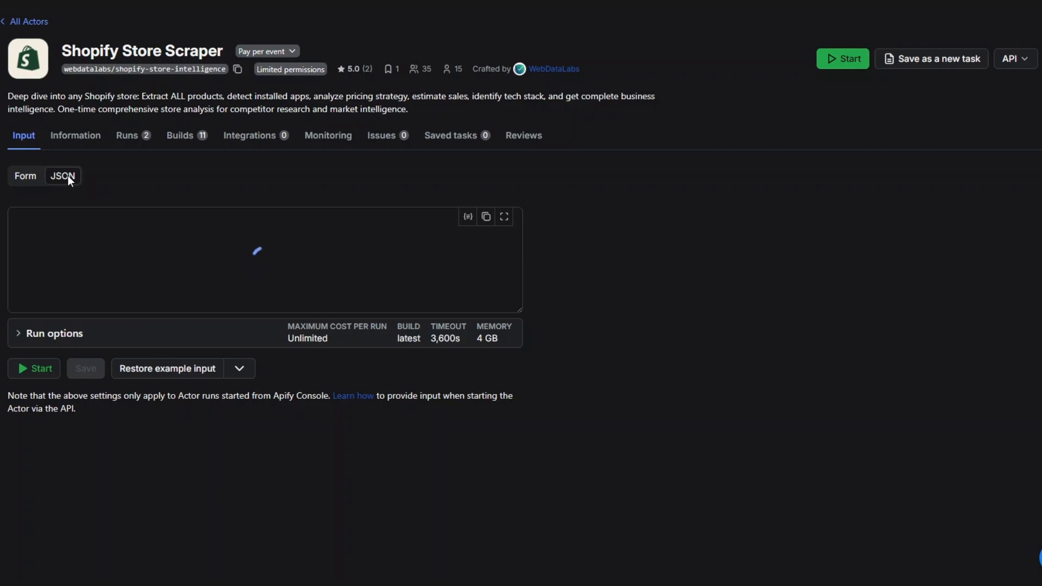
pyautogui.scroll(-1, 66, 270)
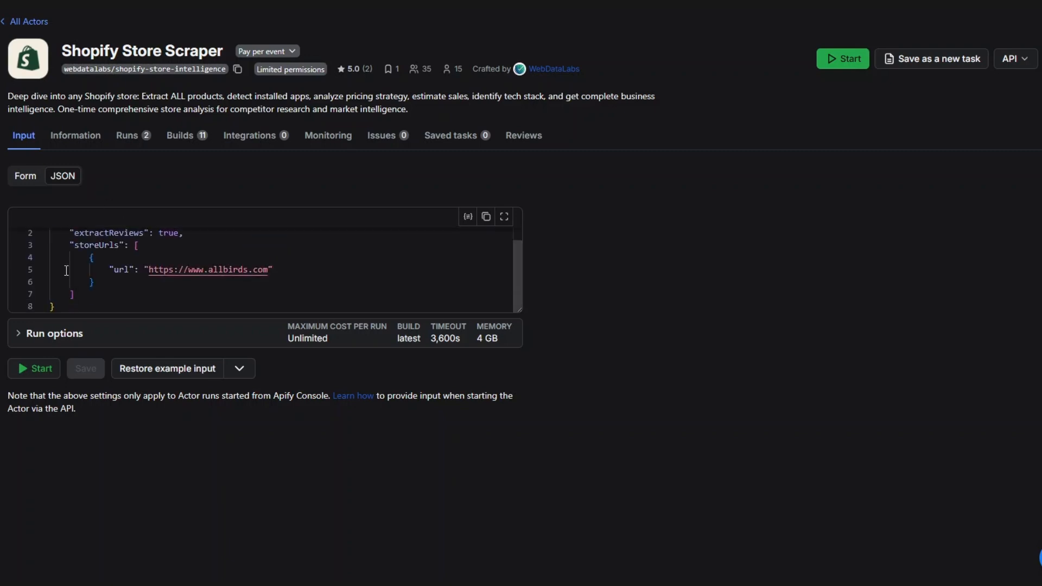
pyautogui.scroll(1, 66, 270)
pyautogui.scroll(-1, 64, 241)
pyautogui.click(487, 222)
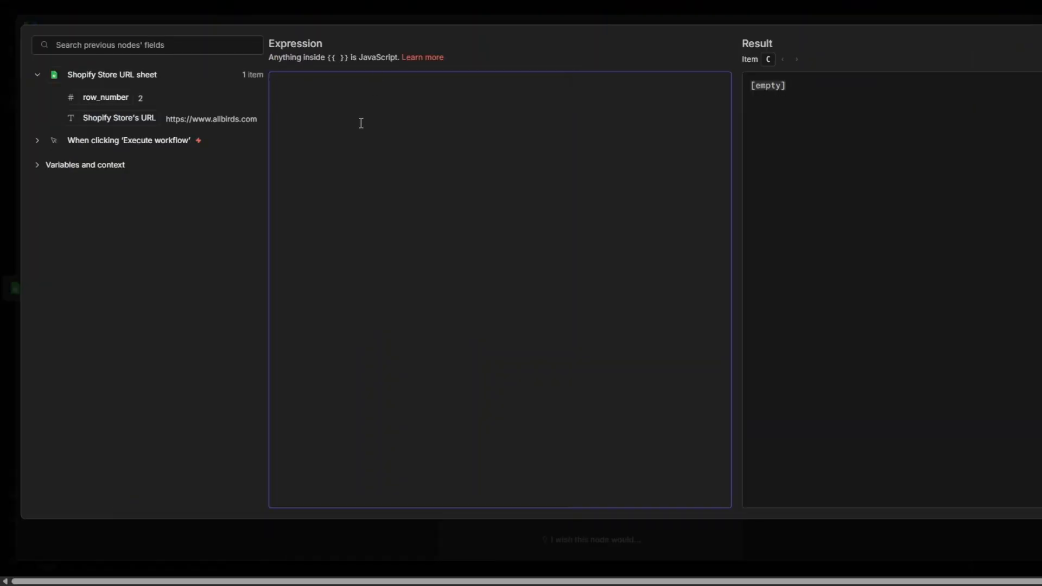
pyautogui.hotkey('ctrl', 'v')
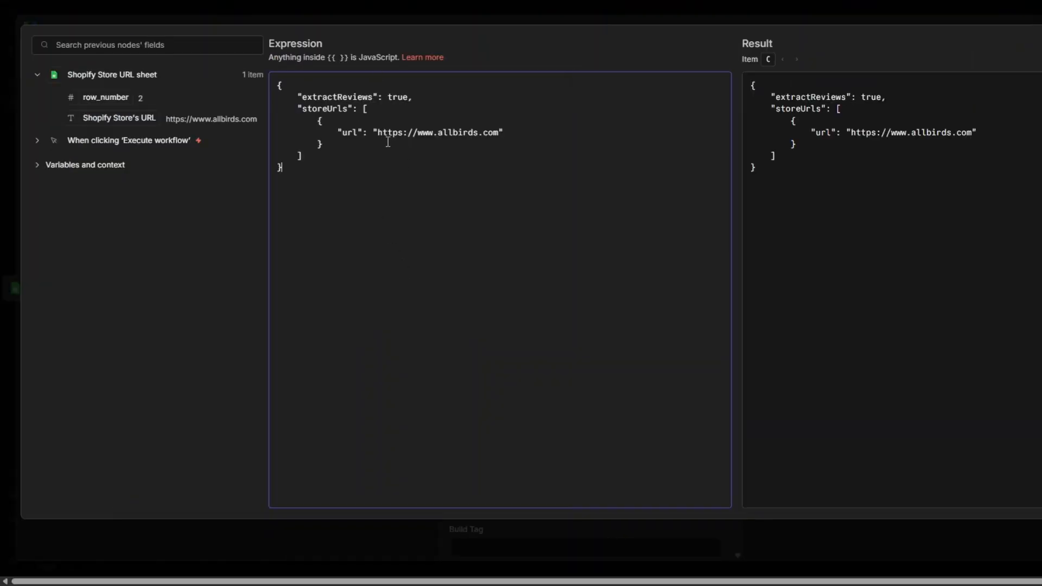
# Replace the hard-coded store URL in the Input JSON with the sheet's Shopify Store's URL field and close the expression editor.
pyautogui.moveTo(380, 133); pyautogui.dragTo(498, 131)
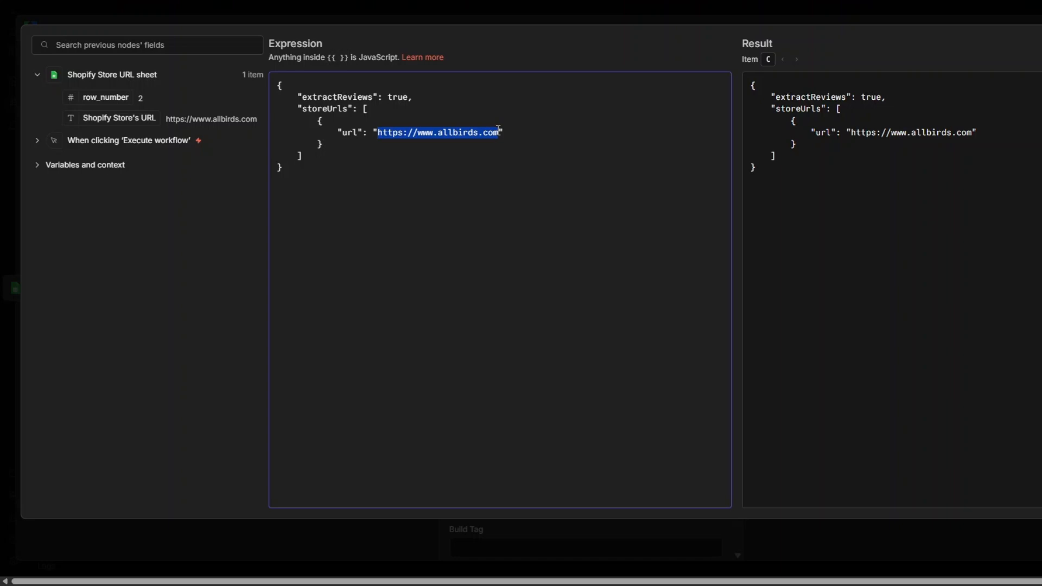
pyautogui.press('BackSpace')
pyautogui.moveTo(110, 123); pyautogui.dragTo(378, 133)
pyautogui.click(1, 199)
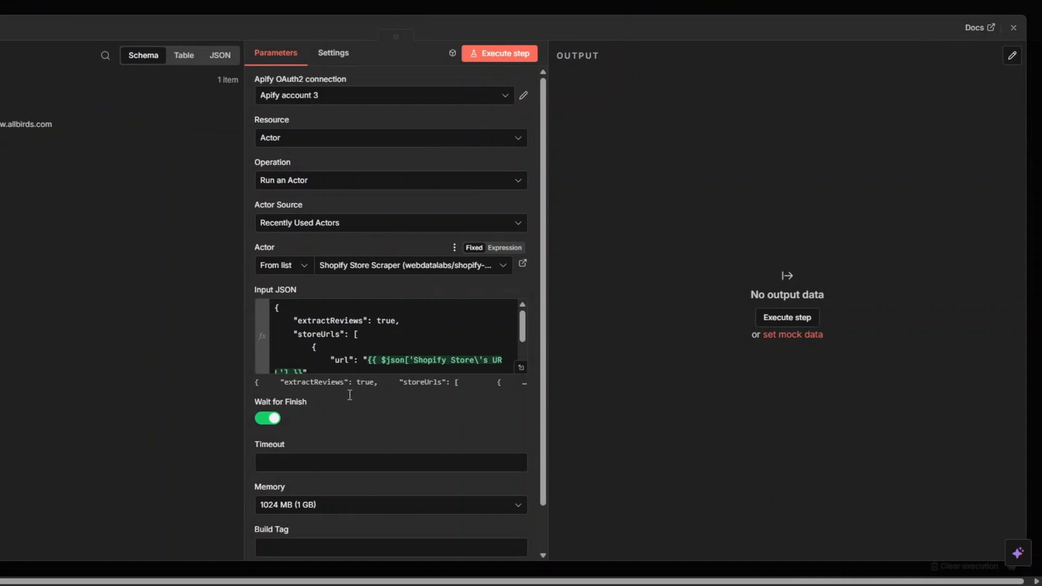
# Execute the Run an Actor step and check the run status and defaultDatasetId in its output.
pyautogui.click(490, 62)
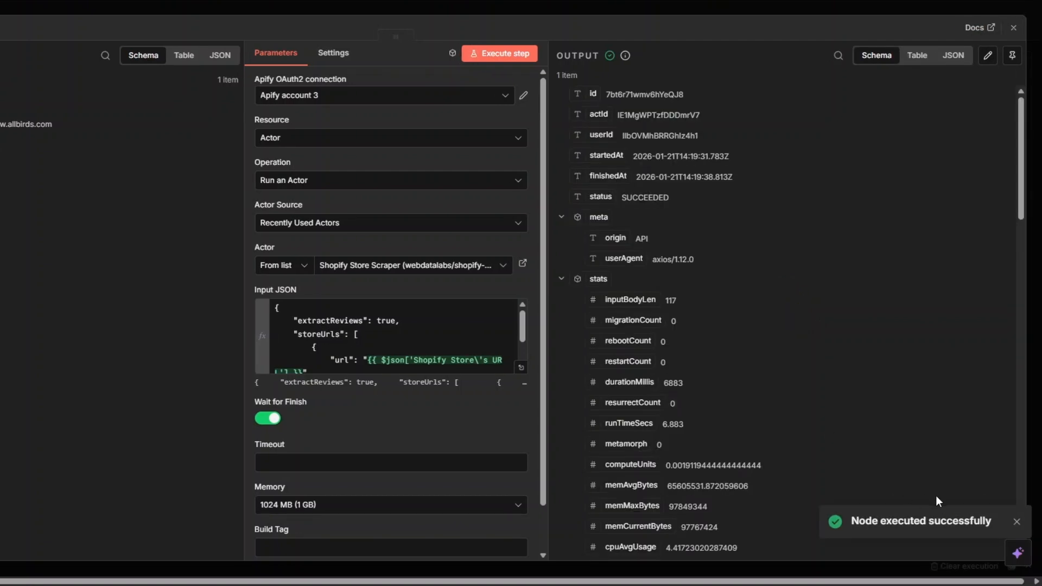
pyautogui.scroll(-8, 786, 370)
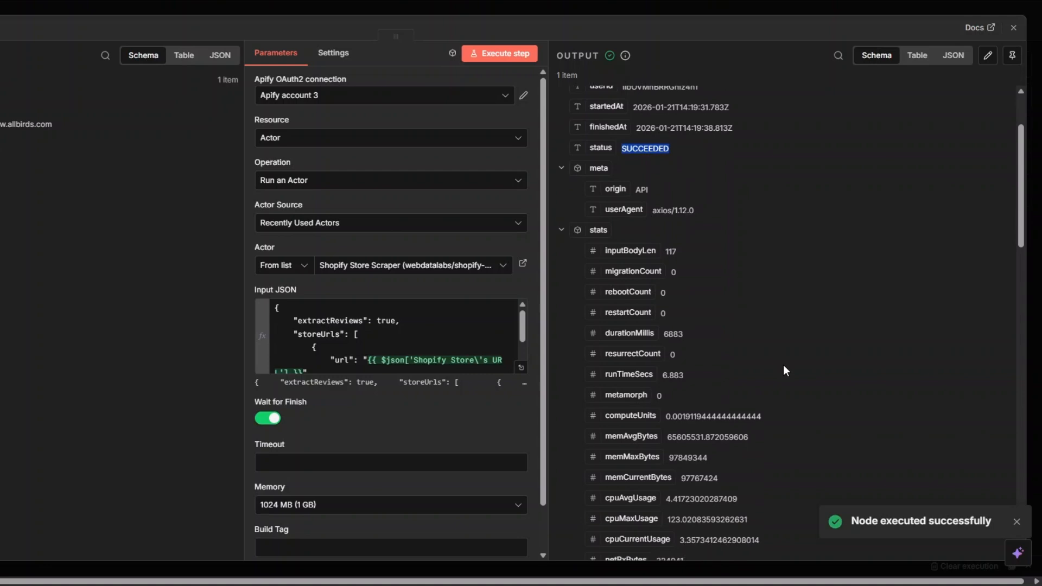
pyautogui.scroll(-3, 785, 370)
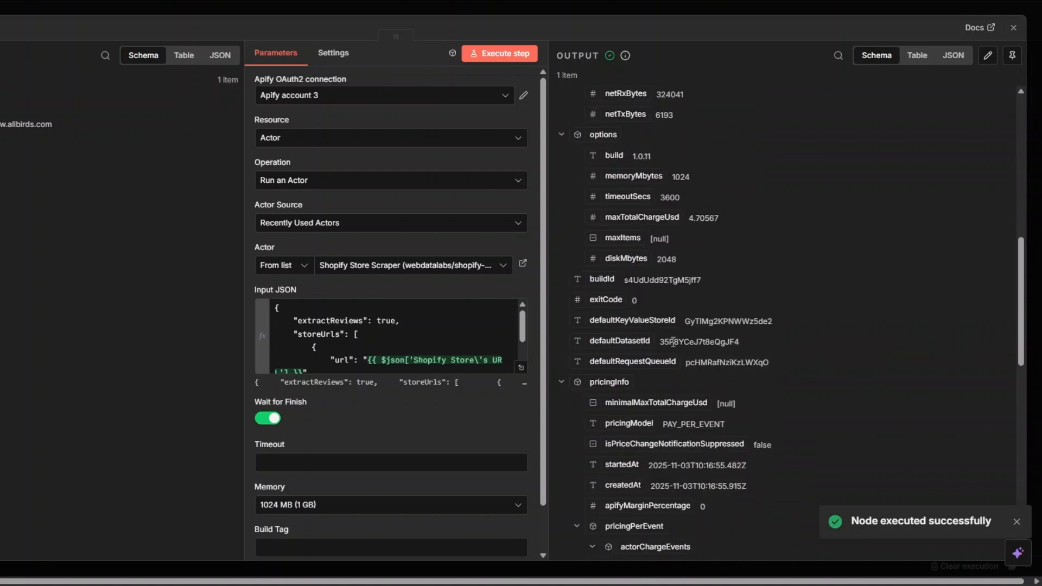
pyautogui.moveTo(658, 342); pyautogui.dragTo(755, 343)
# Close the Run an Actor node's settings and rename the node as "Shopify Store Scraper".
pyautogui.press('Escape')
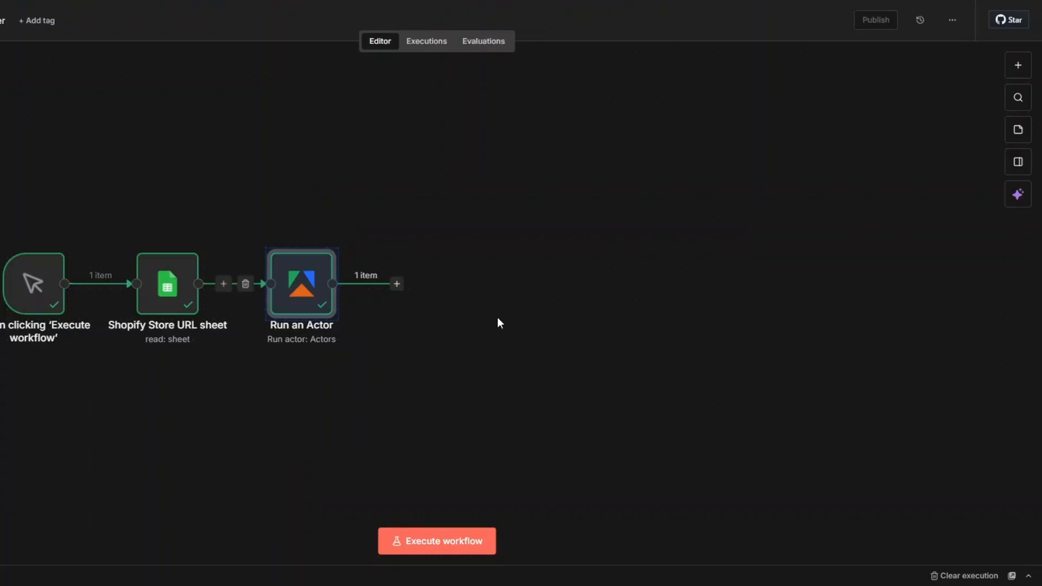
pyautogui.press('F2')
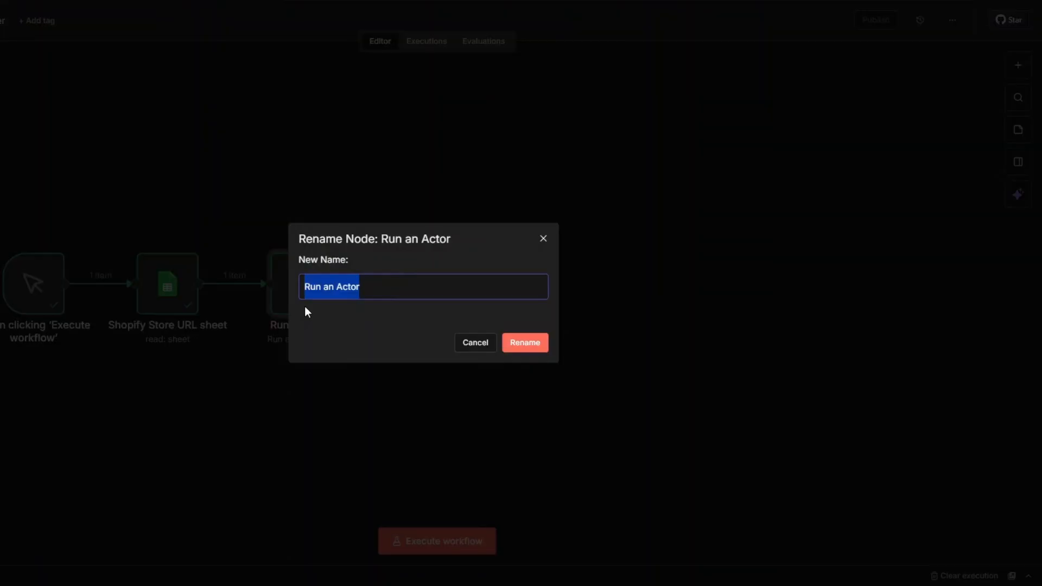
pyautogui.write('Shopify Store Scraper')
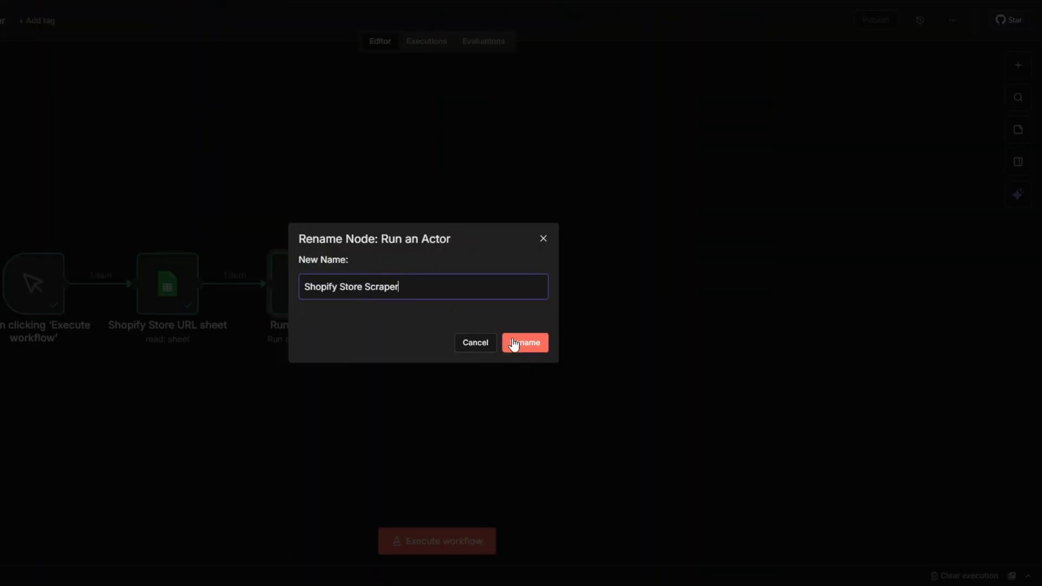
pyautogui.click(512, 343)
pyautogui.click(535, 350)
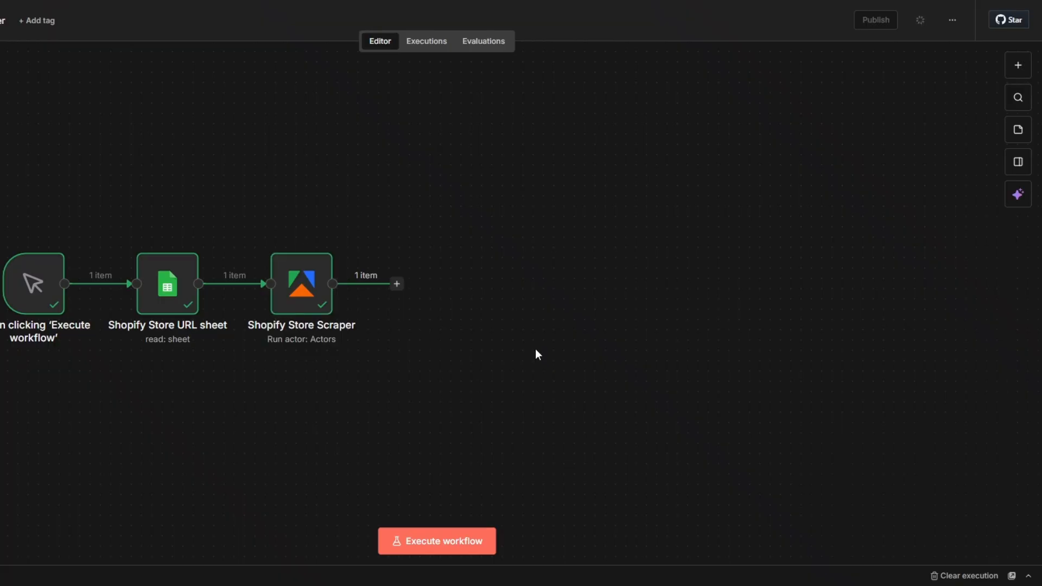
# Add an Apify node with the Get dataset items action after the Shopify Store Scraper node.
pyautogui.click(399, 285)
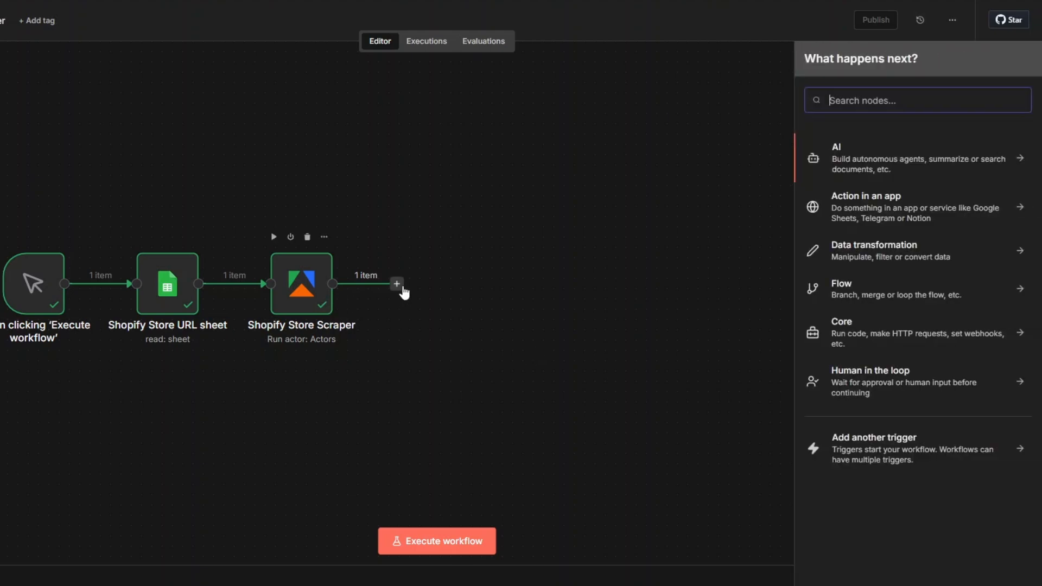
pyautogui.write('apify')
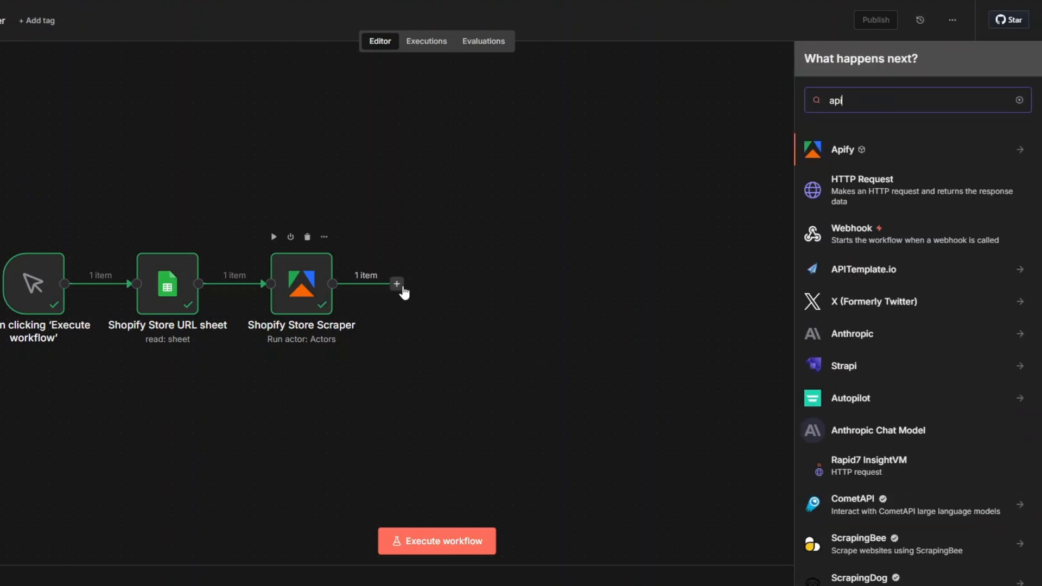
pyautogui.click(848, 156)
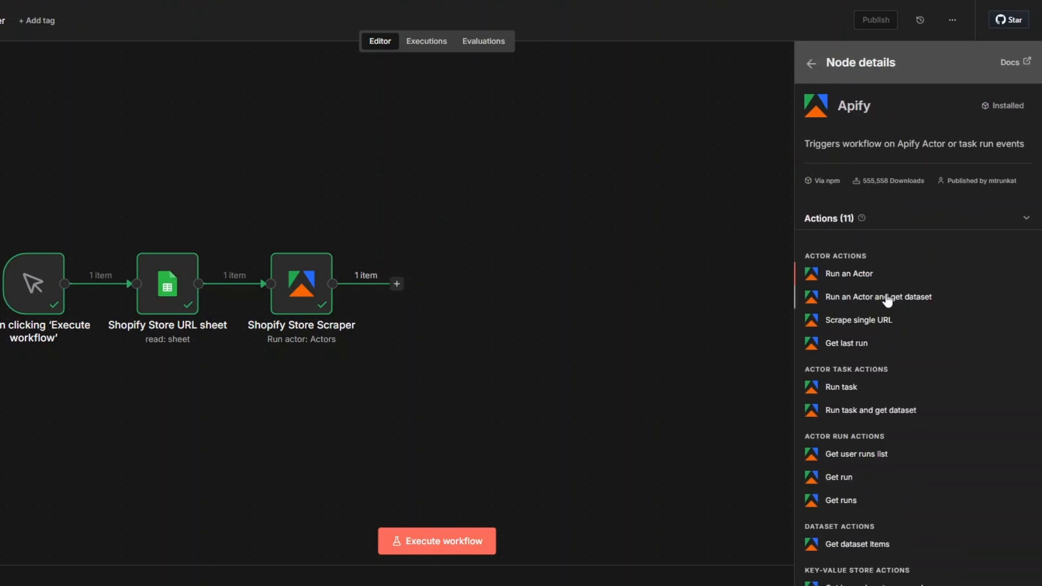
pyautogui.scroll(-2, 898, 328)
pyautogui.click(858, 480)
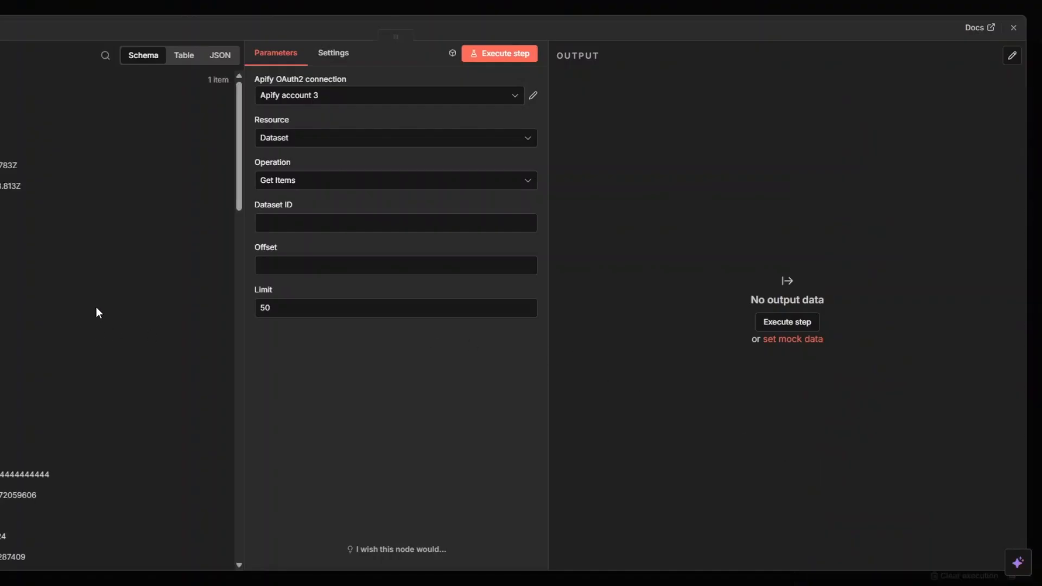
# Map the previous node's defaultDatasetId field to the Dataset ID and execute the step.
pyautogui.scroll(-4, 96, 309)
pyautogui.click(294, 224)
pyautogui.scroll(-5, 92, 359)
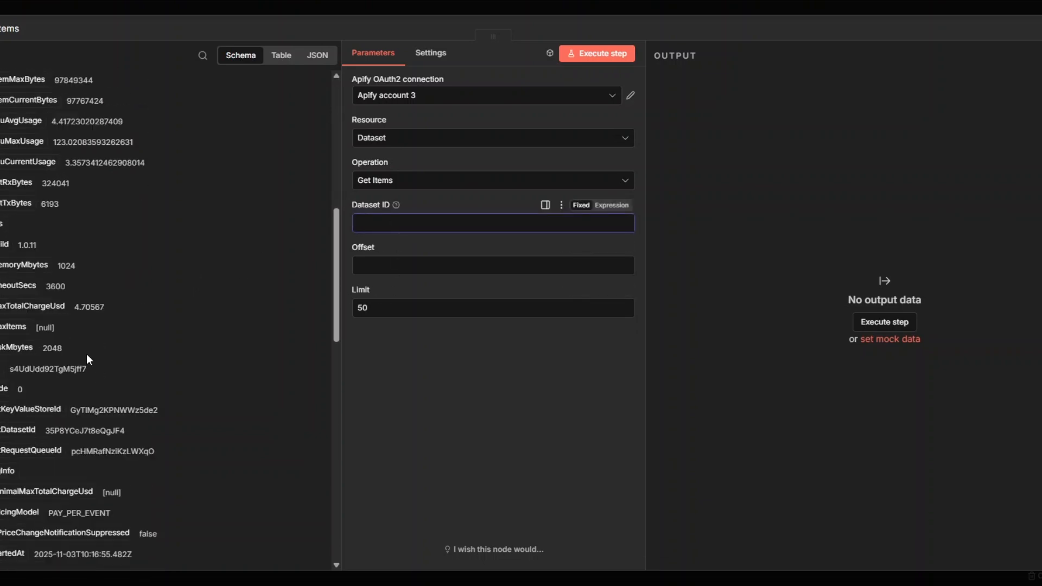
pyautogui.moveTo(21, 350); pyautogui.dragTo(392, 225)
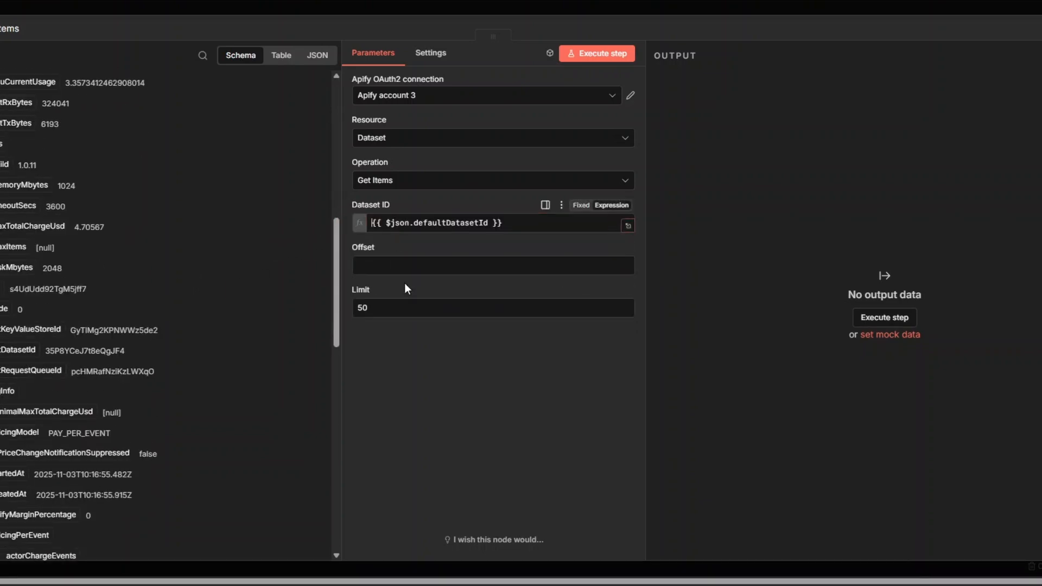
pyautogui.click(619, 54)
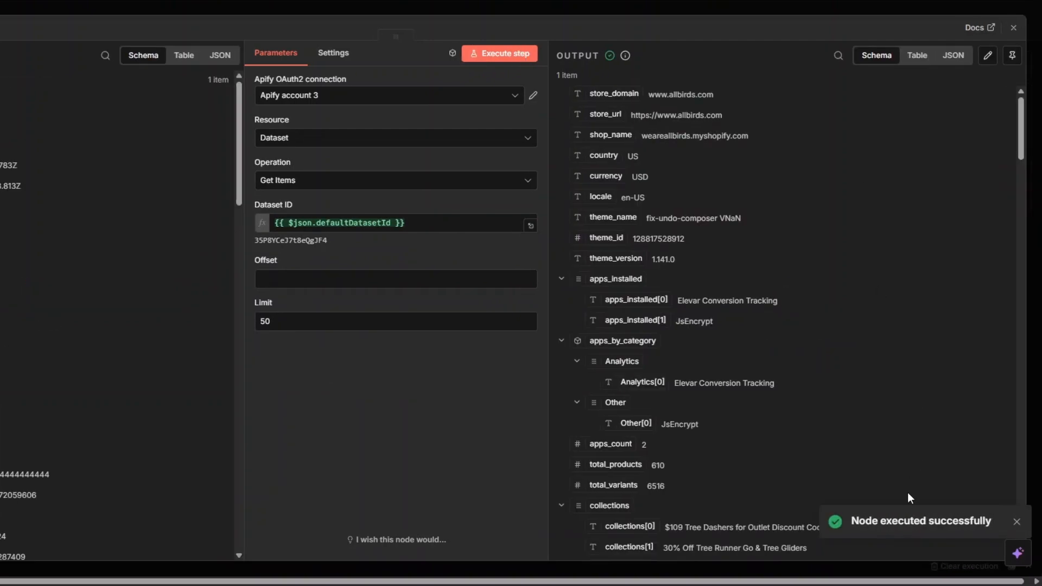
# Examine the scraped store output, including store details, apps, collections, categories, pricing and top products.
pyautogui.scroll(-15, 890, 245)
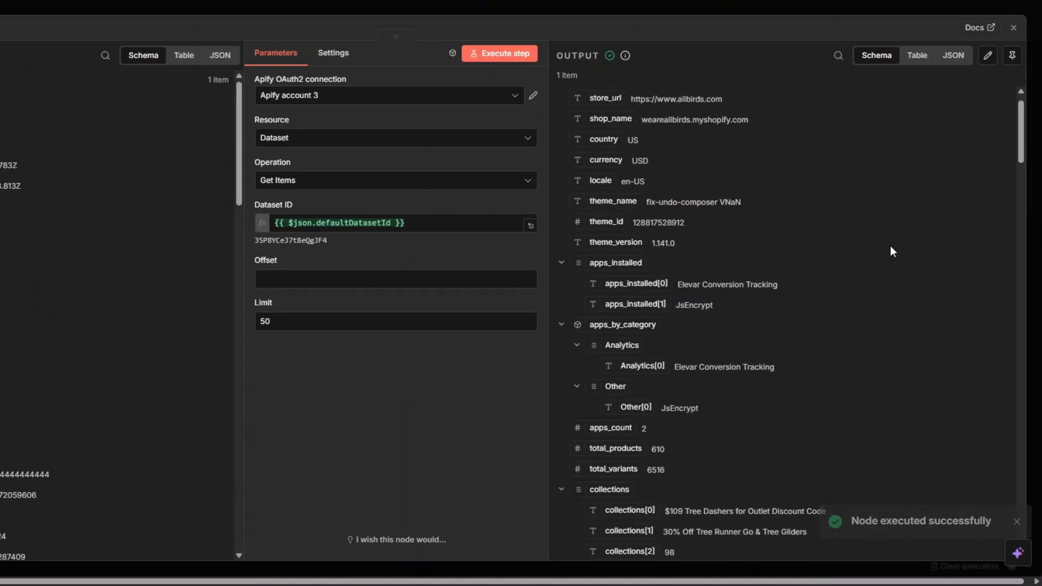
pyautogui.scroll(-20, 890, 247)
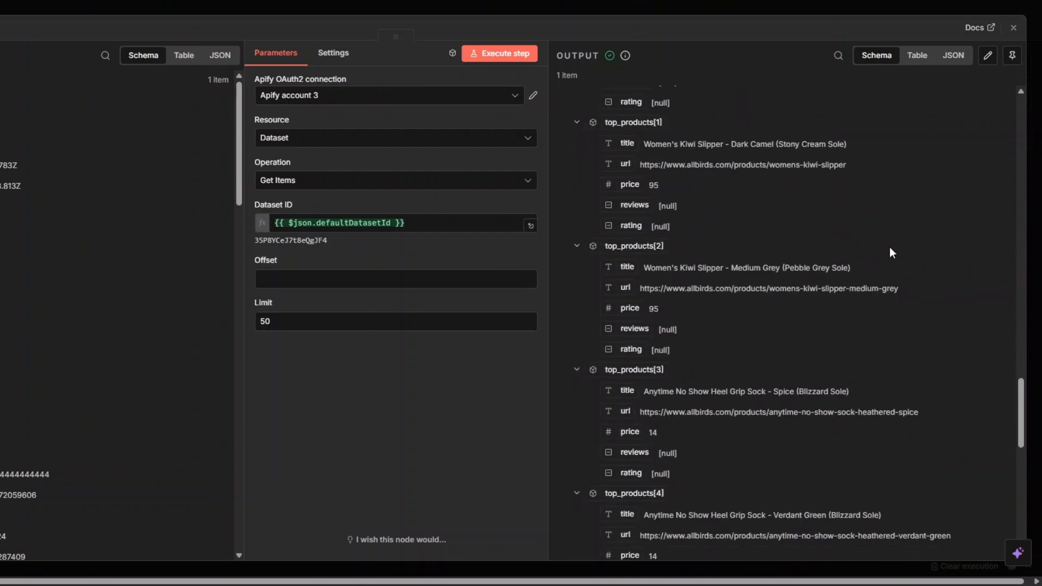
pyautogui.moveTo(1021, 497); pyautogui.dragTo(959, 135)
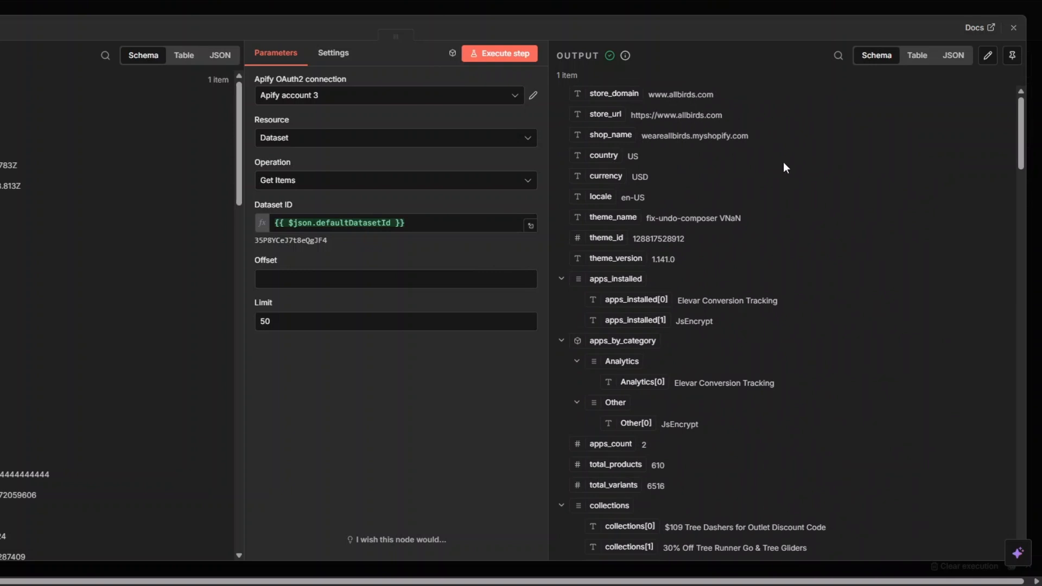
pyautogui.scroll(-3, 784, 163)
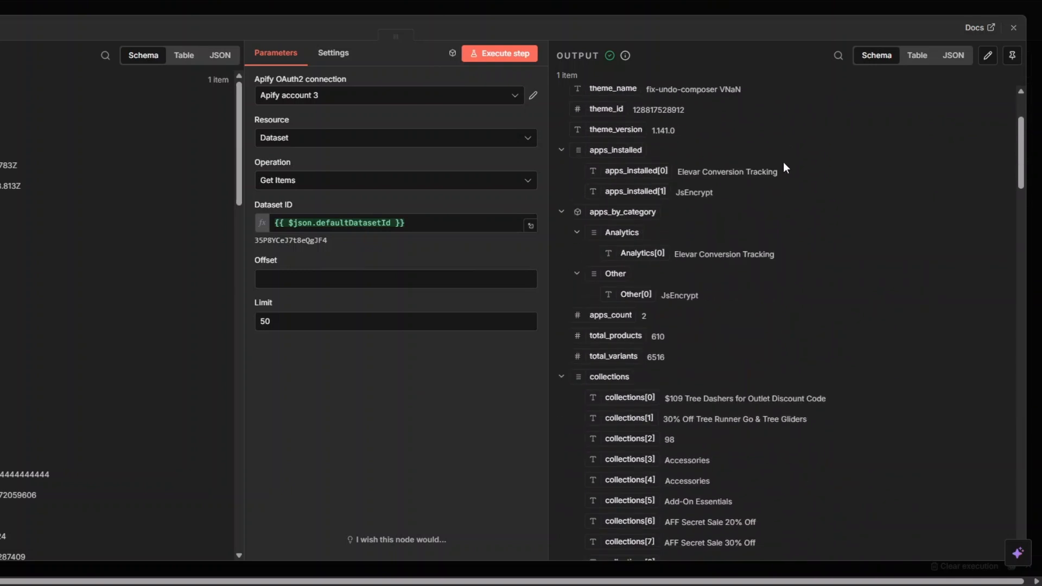
pyautogui.scroll(-3, 784, 163)
pyautogui.scroll(-9, 784, 162)
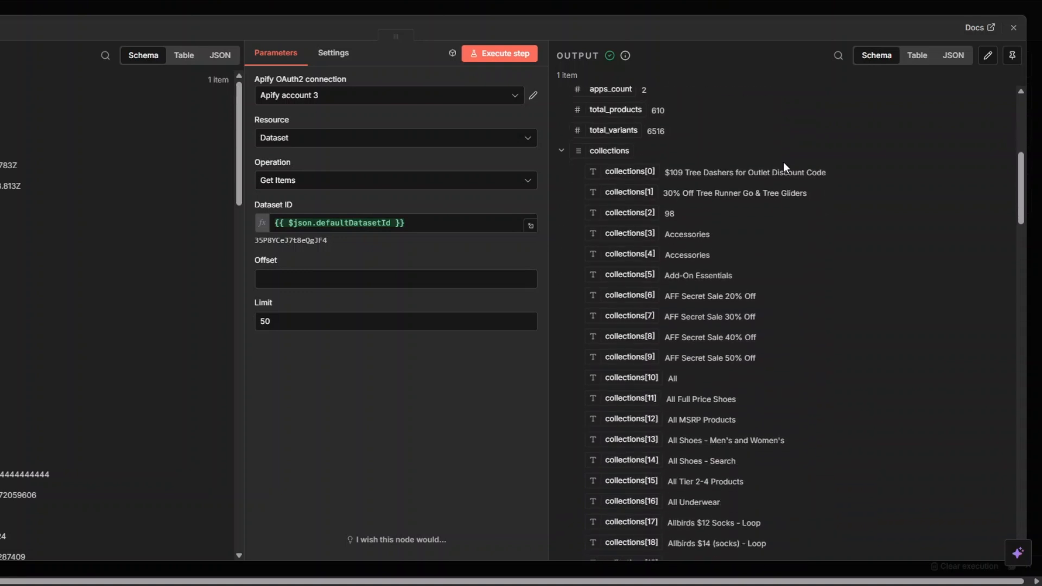
pyautogui.scroll(-11, 783, 161)
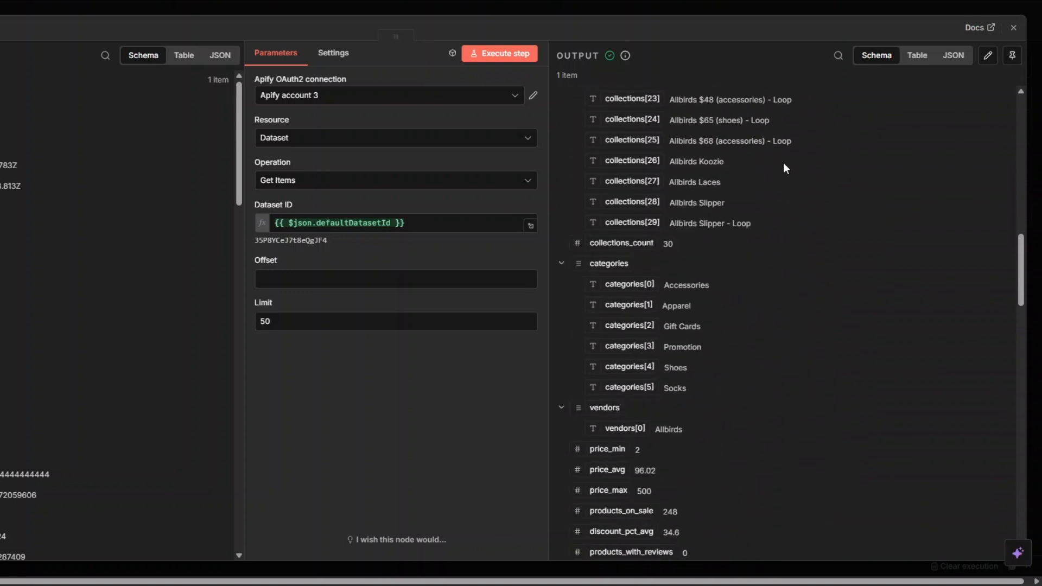
pyautogui.scroll(-15, 783, 162)
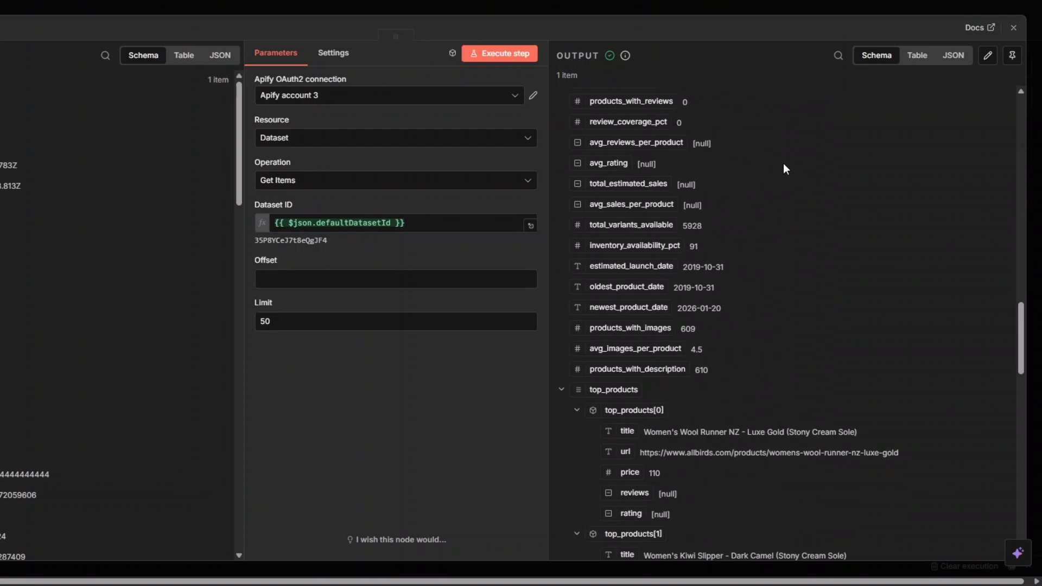
pyautogui.scroll(-13, 783, 162)
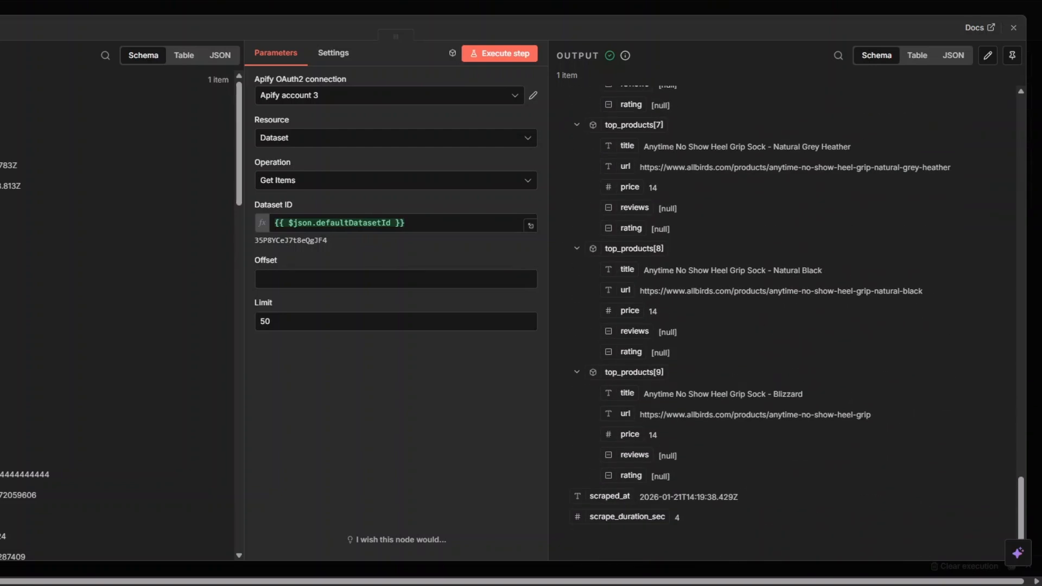
# Close the Get dataset items node's settings and rename the node as "Get Shopify Store Data".
pyautogui.press('Escape')
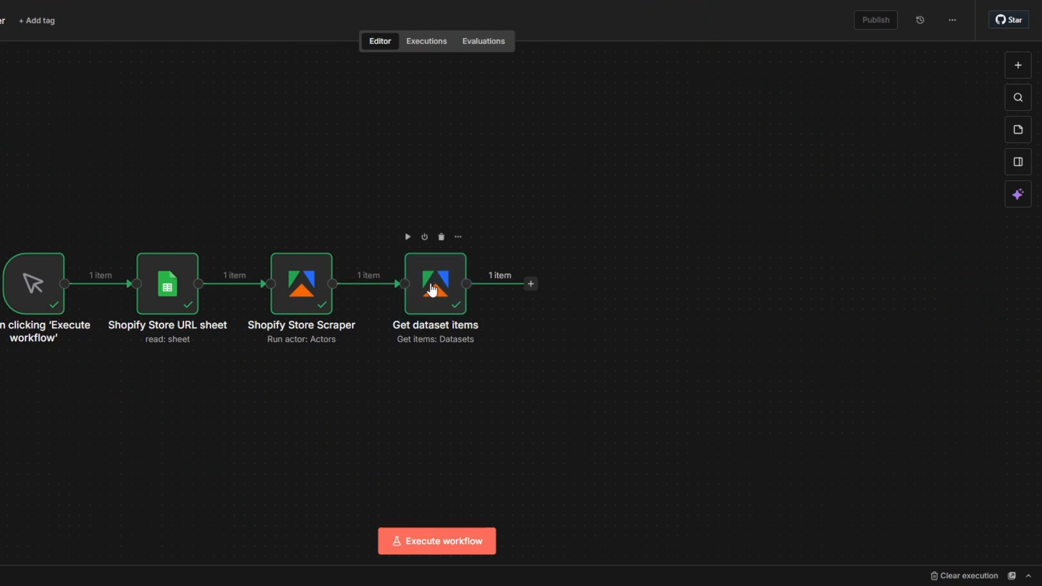
pyautogui.rightClick(432, 292)
pyautogui.click(453, 342)
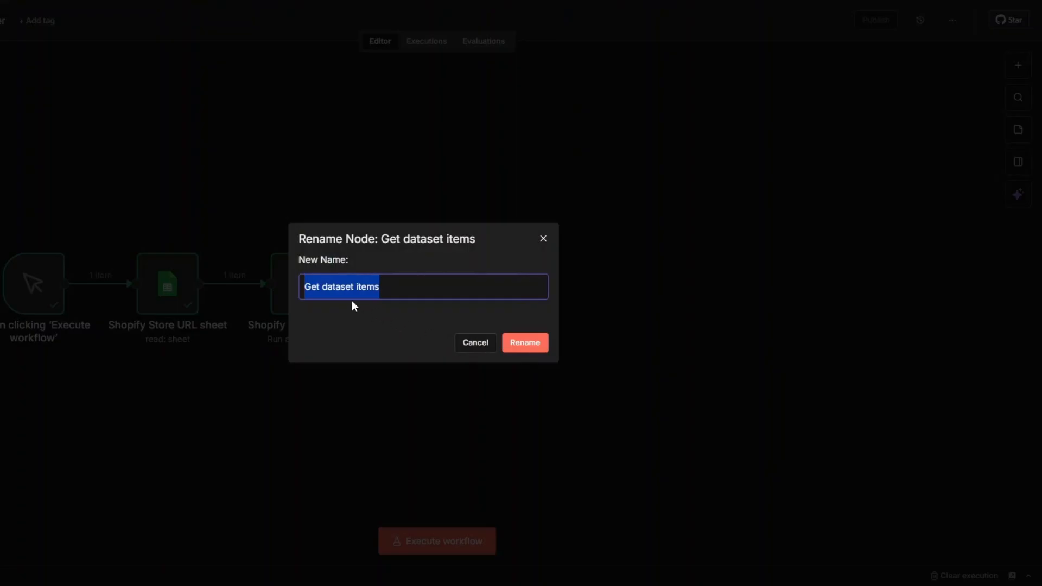
pyautogui.click(331, 288)
pyautogui.moveTo(327, 291); pyautogui.dragTo(413, 286)
pyautogui.write('Shopify Store Data')
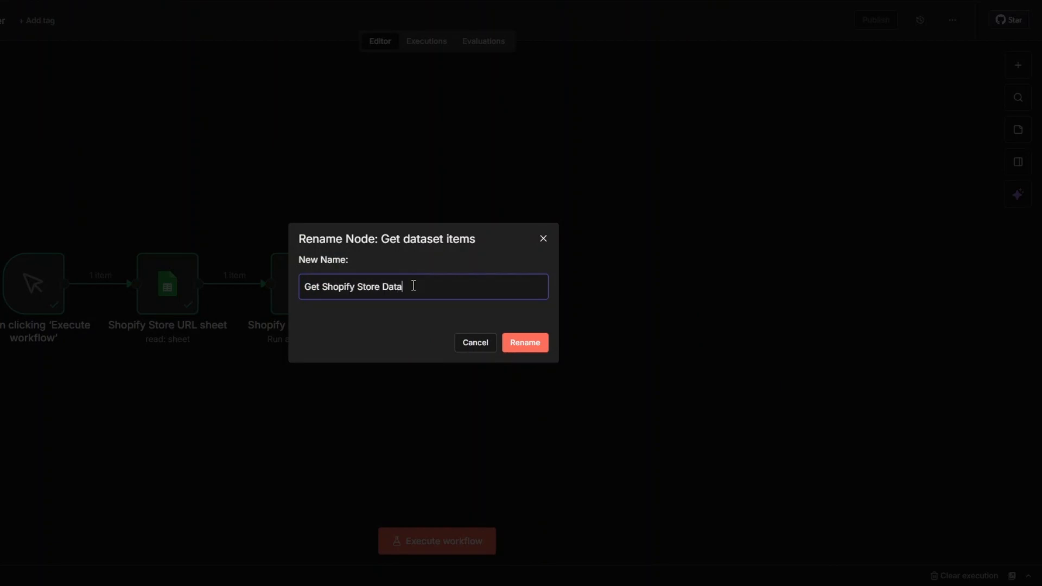
pyautogui.click(506, 343)
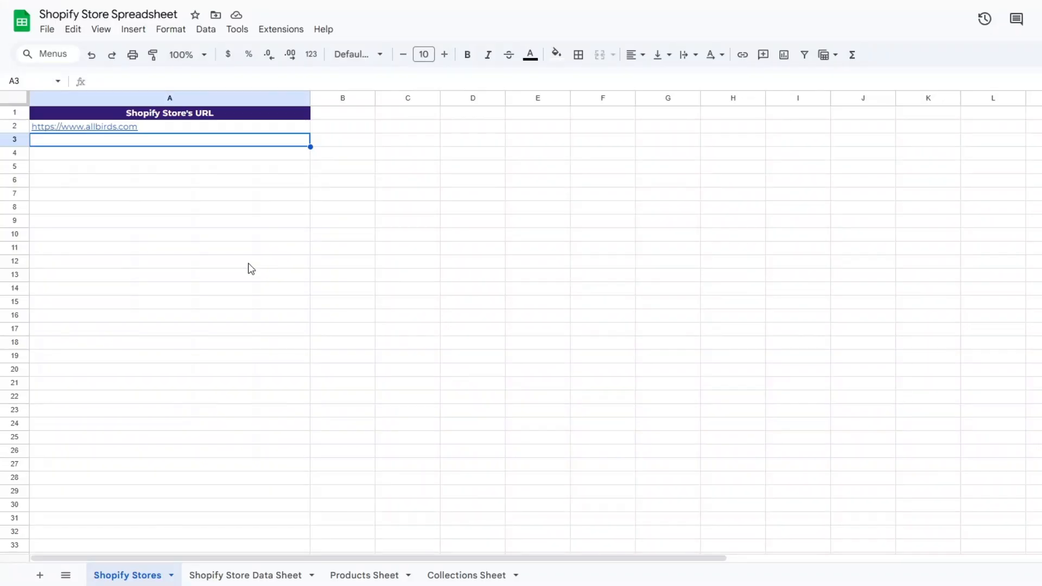
# Switch to the Shopify Store Spreadsheet in Google Sheets and view the column headers of the Shopify Store Data Sheet.
pyautogui.click(250, 269)
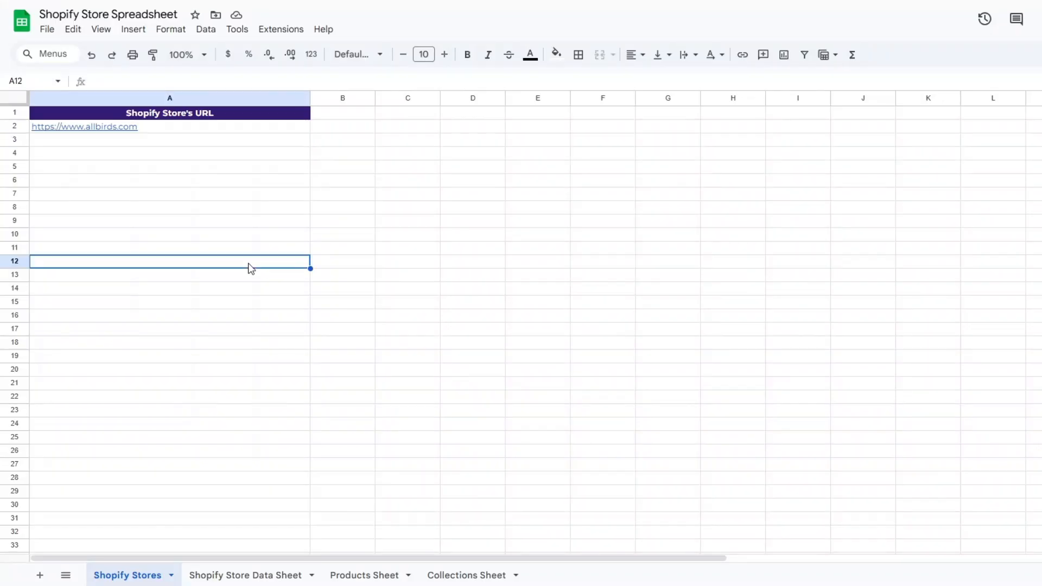
pyautogui.click(233, 573)
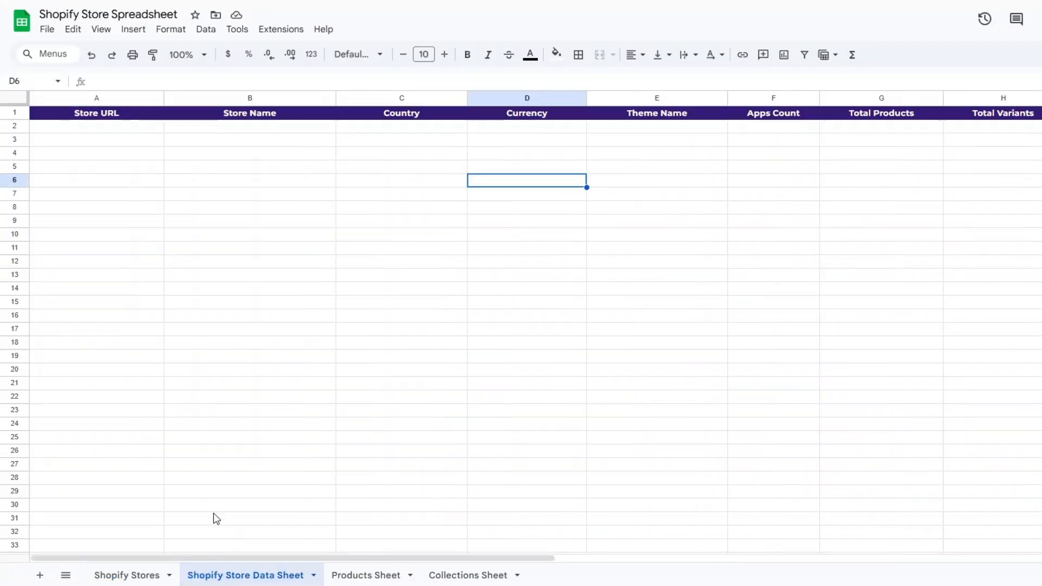
# Review the store detail columns of the Shopify Store Data Sheet, from Store URL through Total Products.
pyautogui.click(123, 157)
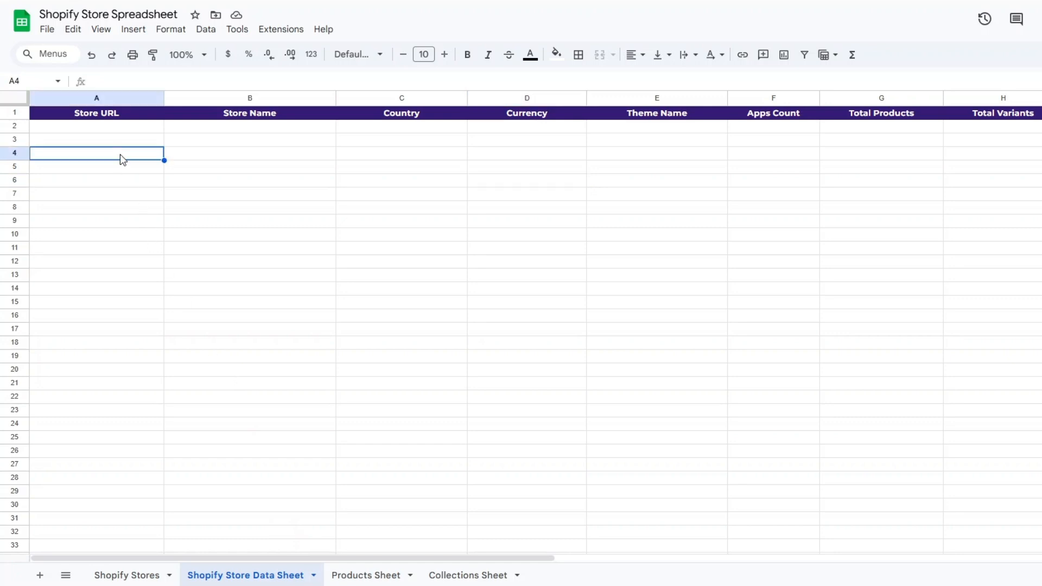
pyautogui.click(260, 154)
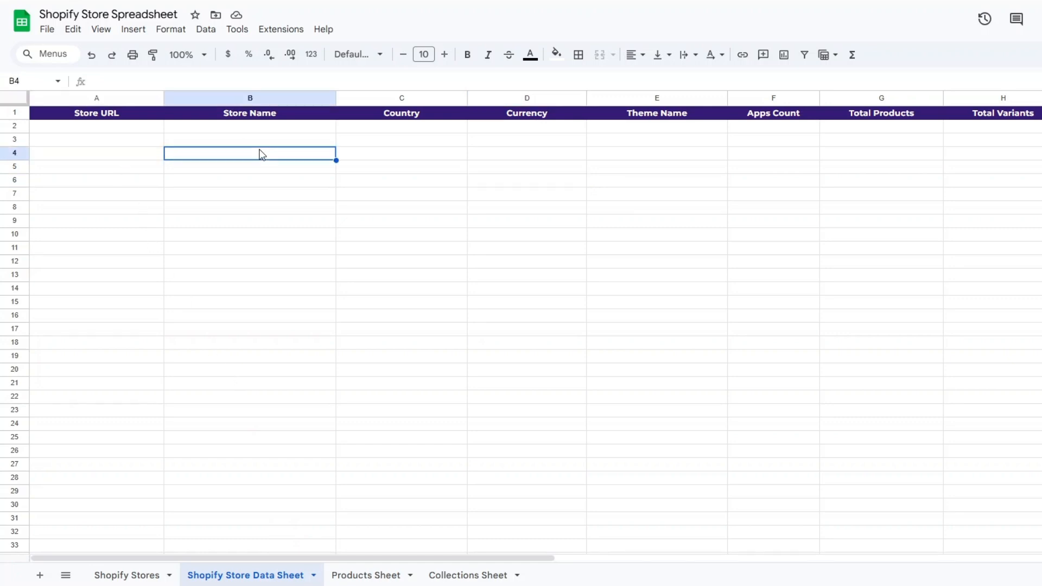
pyautogui.click(409, 155)
pyautogui.click(520, 154)
pyautogui.click(645, 154)
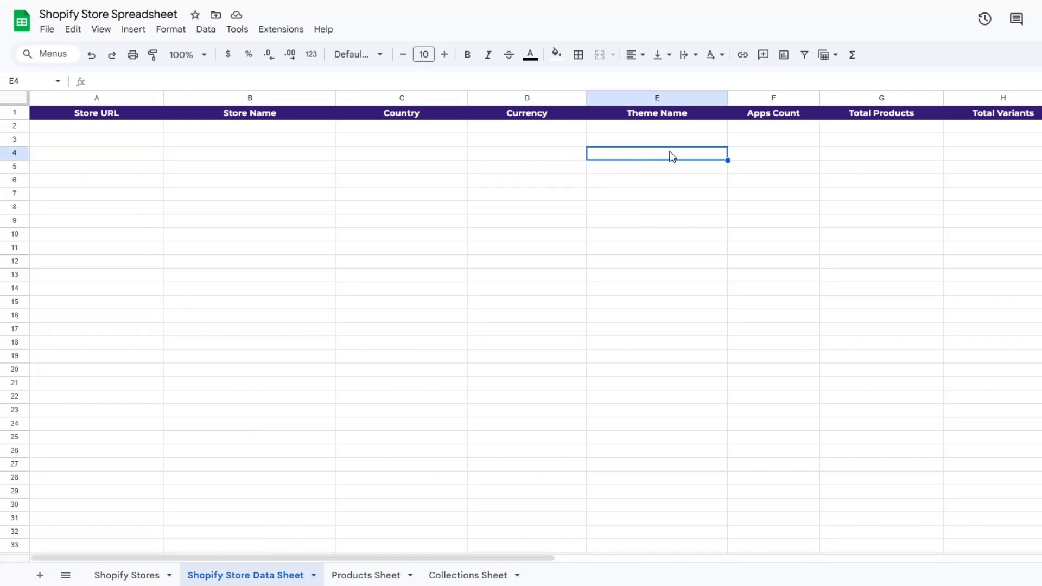
pyautogui.click(786, 158)
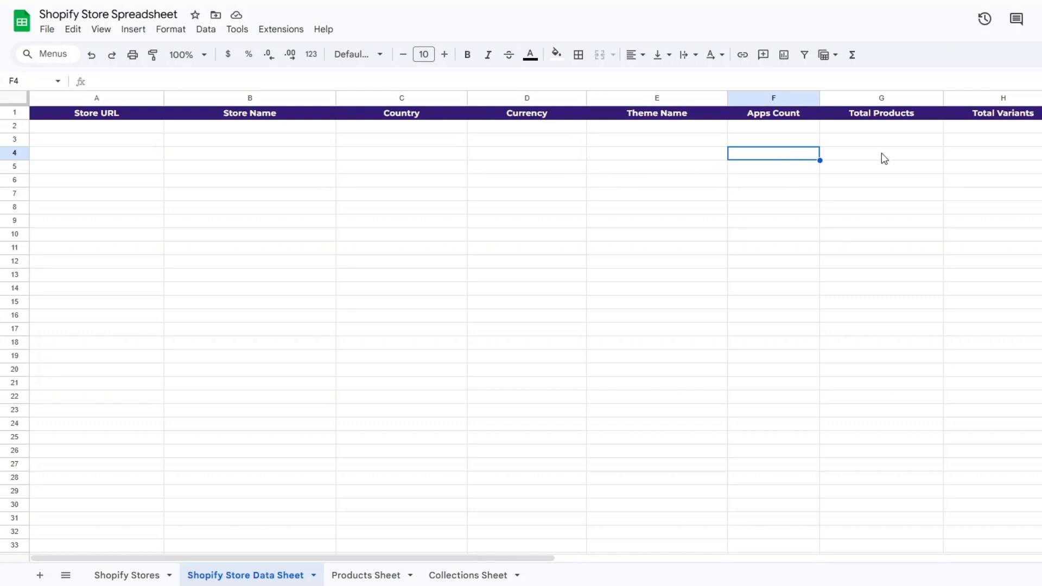
pyautogui.click(885, 159)
# Review the remaining Shopify Store Data Sheet columns, covering variants, collections count, prices, products on sale and products with description.
pyautogui.moveTo(125, 558); pyautogui.dragTo(427, 554)
pyautogui.press('Up')
pyautogui.press('Right')
pyautogui.press('Right')
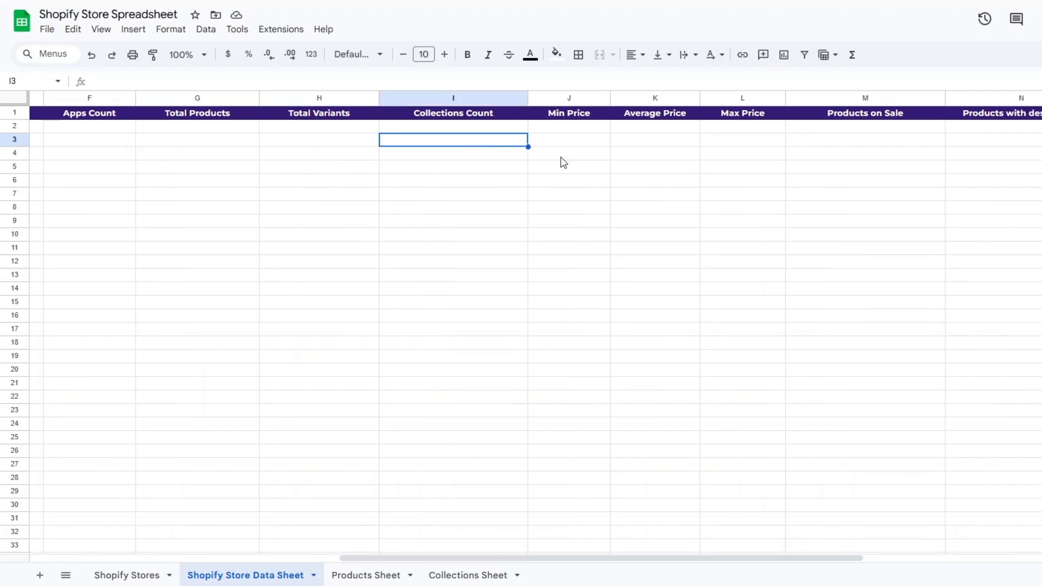
pyautogui.click(593, 149)
pyautogui.click(641, 153)
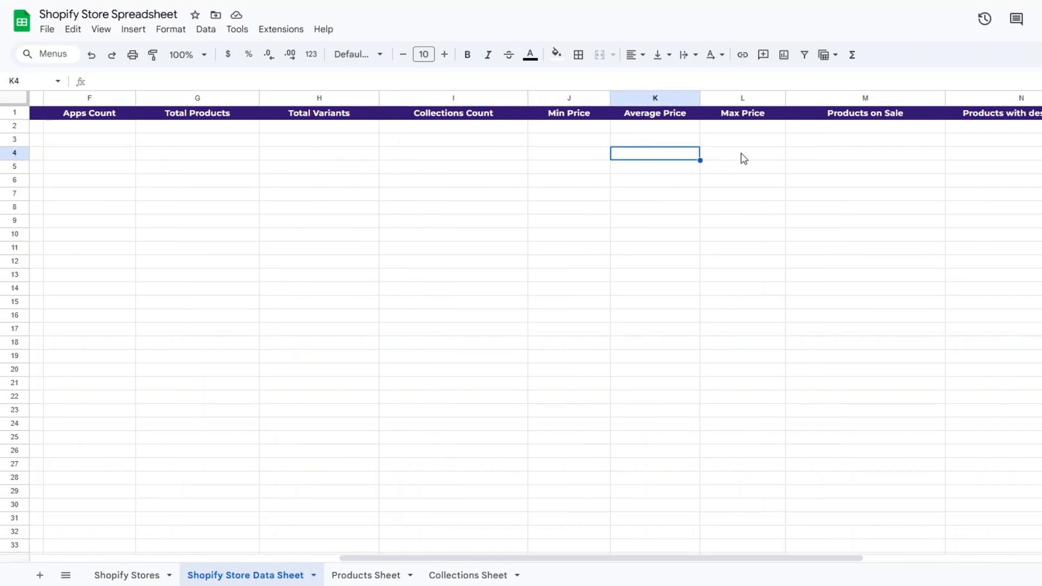
pyautogui.click(730, 156)
pyautogui.click(845, 139)
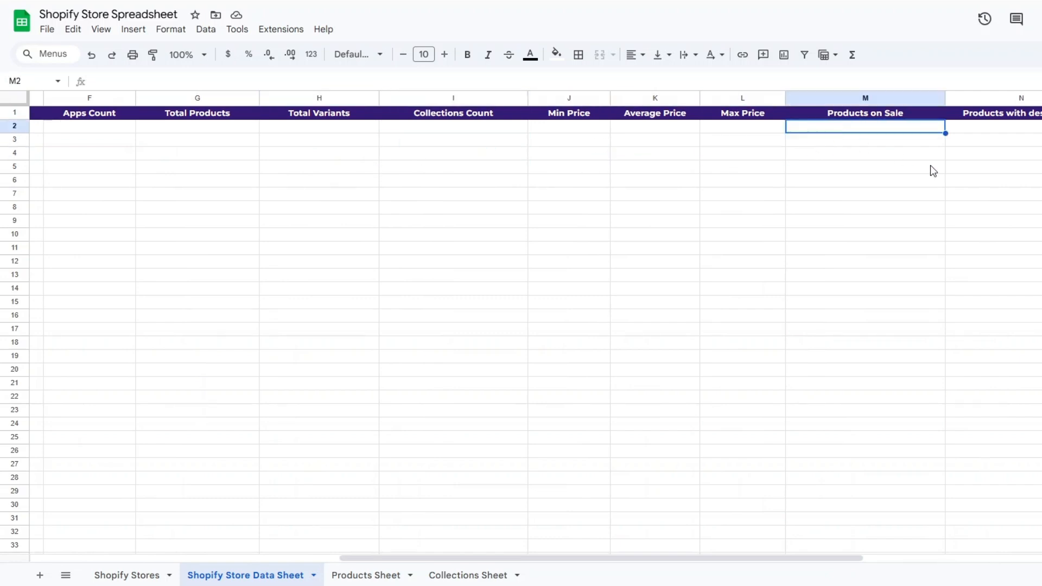
pyautogui.click(1029, 142)
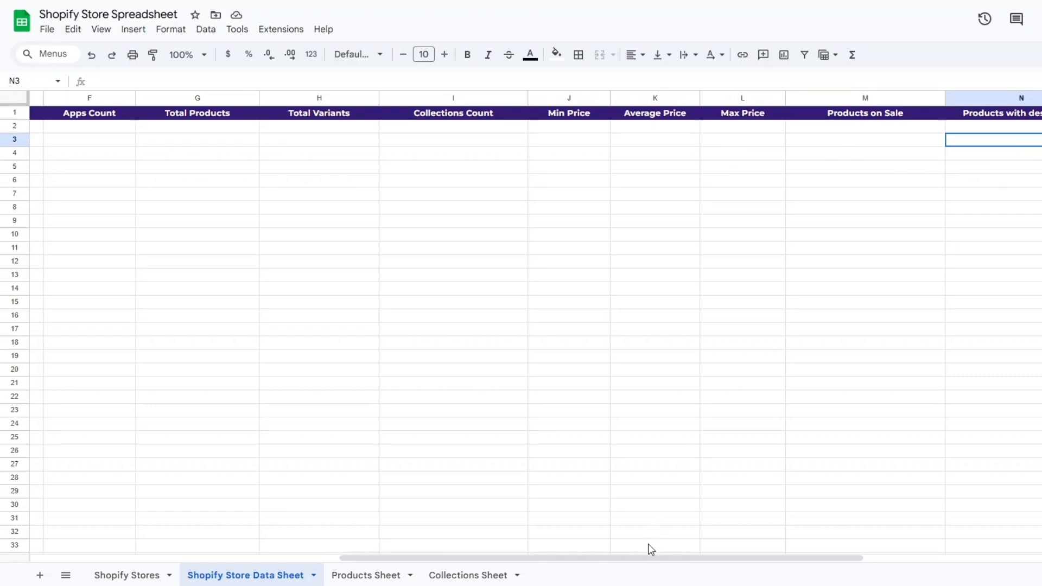
pyautogui.moveTo(647, 559); pyautogui.dragTo(339, 559)
# Open the Products Sheet and examine its Top Product columns.
pyautogui.click(365, 575)
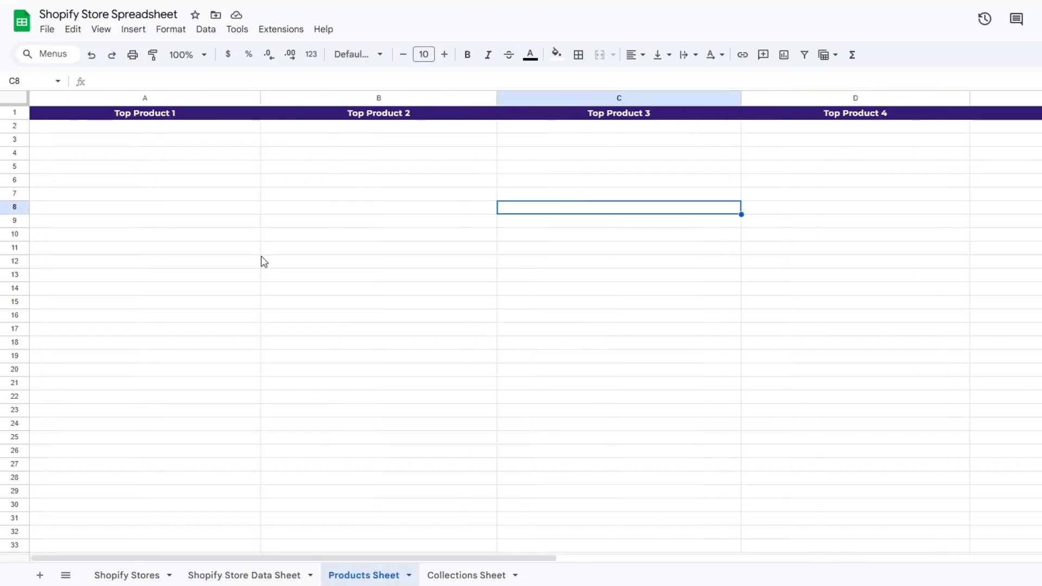
pyautogui.click(172, 213)
pyautogui.click(353, 213)
pyautogui.click(755, 194)
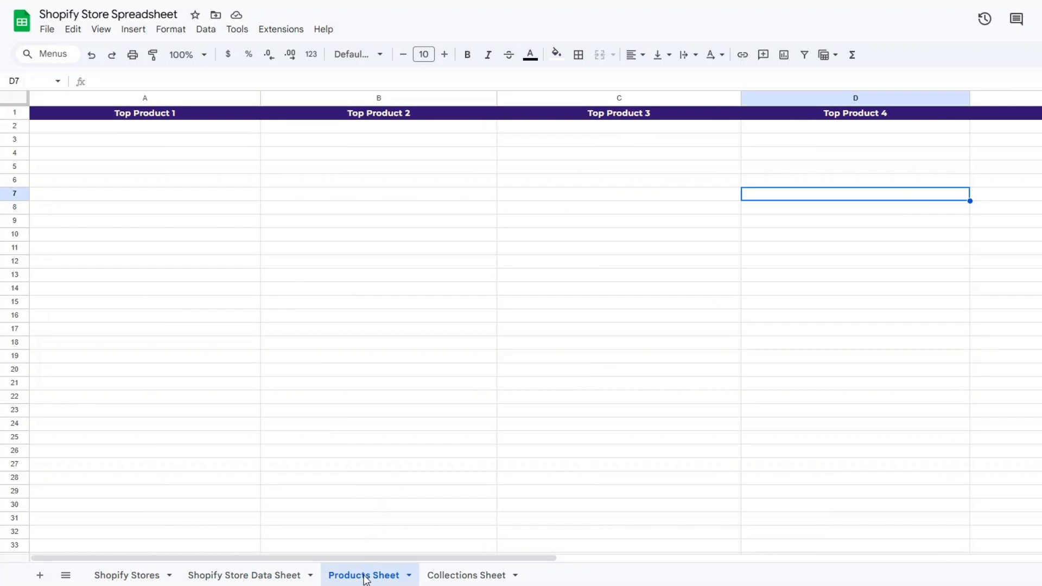
pyautogui.click(205, 291)
pyautogui.click(432, 251)
pyautogui.click(640, 247)
pyautogui.click(798, 239)
pyautogui.click(1010, 234)
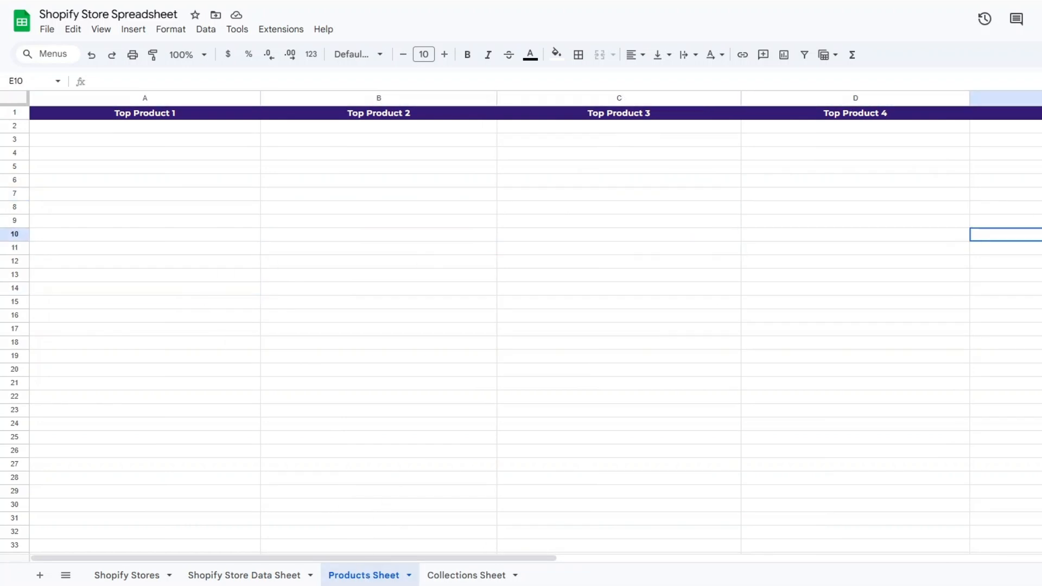
# Open the Collections Sheet, examine its Collections columns and return to the Shopify Store Data Sheet.
pyautogui.click(473, 577)
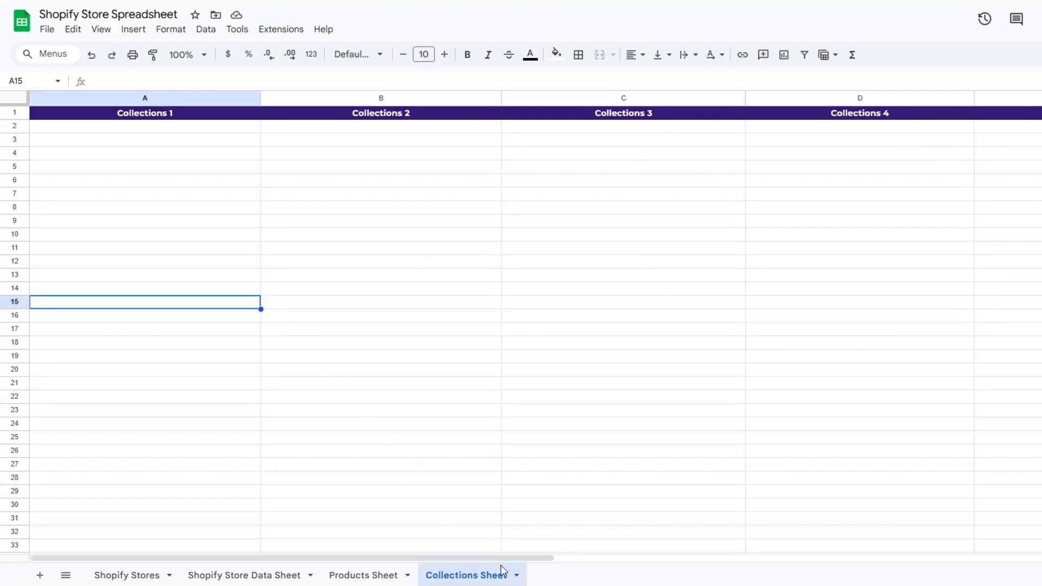
pyautogui.click(195, 222)
pyautogui.click(358, 209)
pyautogui.click(624, 207)
pyautogui.click(1034, 209)
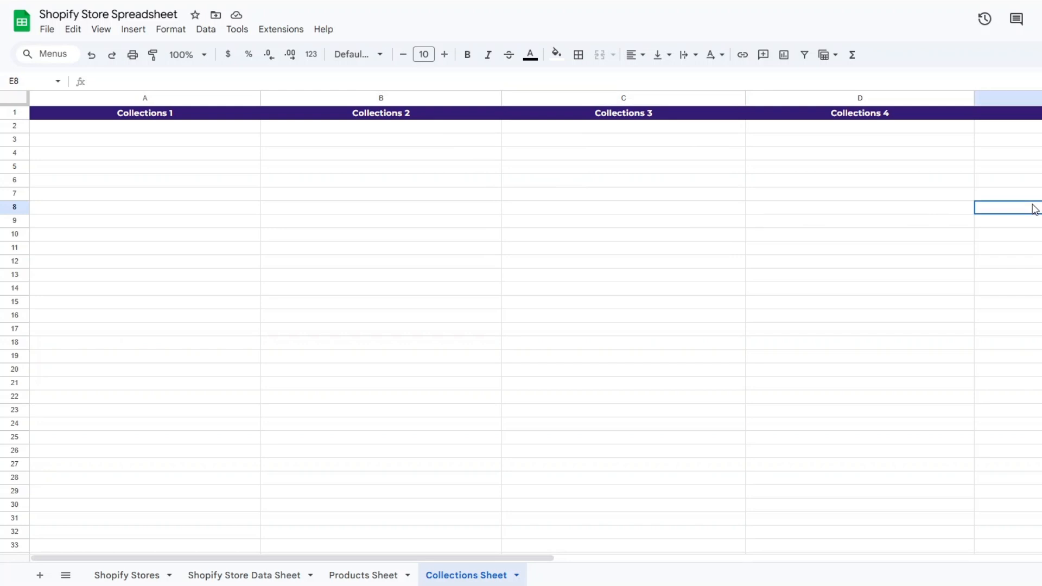
pyautogui.click(874, 214)
pyautogui.click(271, 574)
pyautogui.click(196, 215)
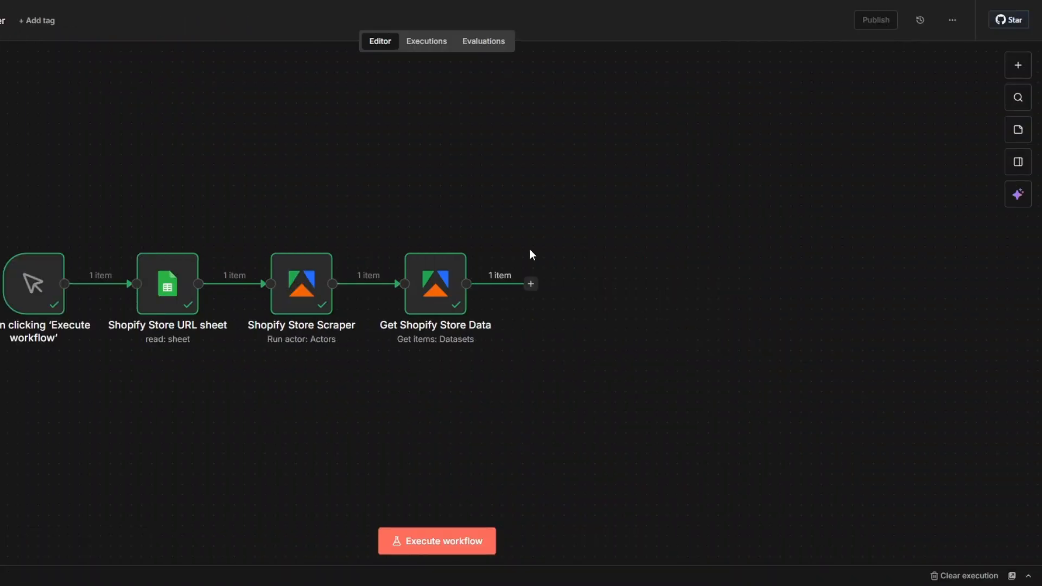
# Switch back to the n8n workflow and add a Google Sheets "Append row in sheet" node after Get Shopify Store Data.
pyautogui.click(531, 284)
pyautogui.write('goo')
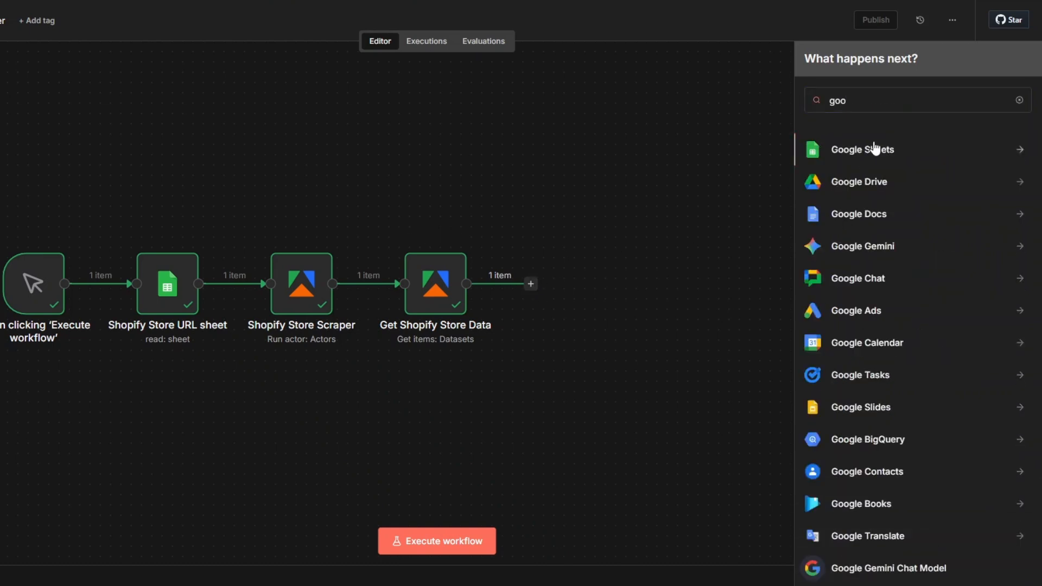
pyautogui.click(872, 144)
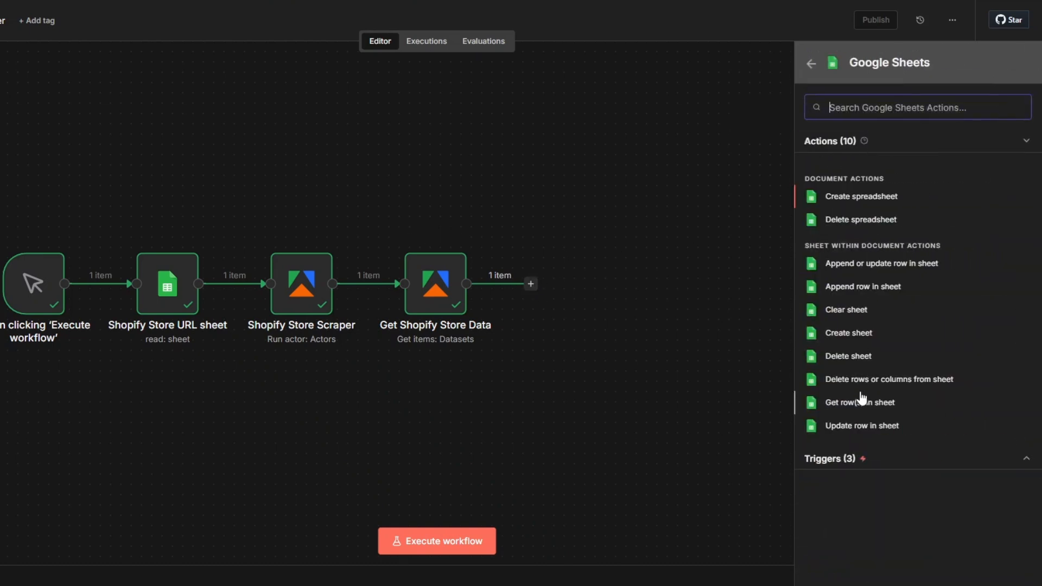
pyautogui.click(853, 293)
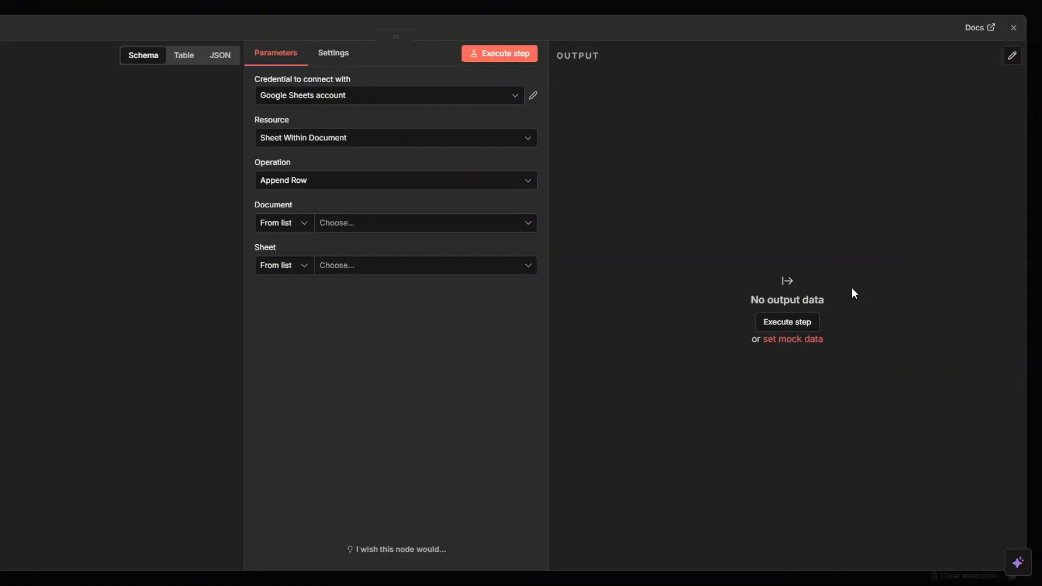
# Set the append node's document to Shopify Store Spreadsheet and its sheet to Shopify Store Data Sheet.
pyautogui.click(331, 223)
pyautogui.click(341, 274)
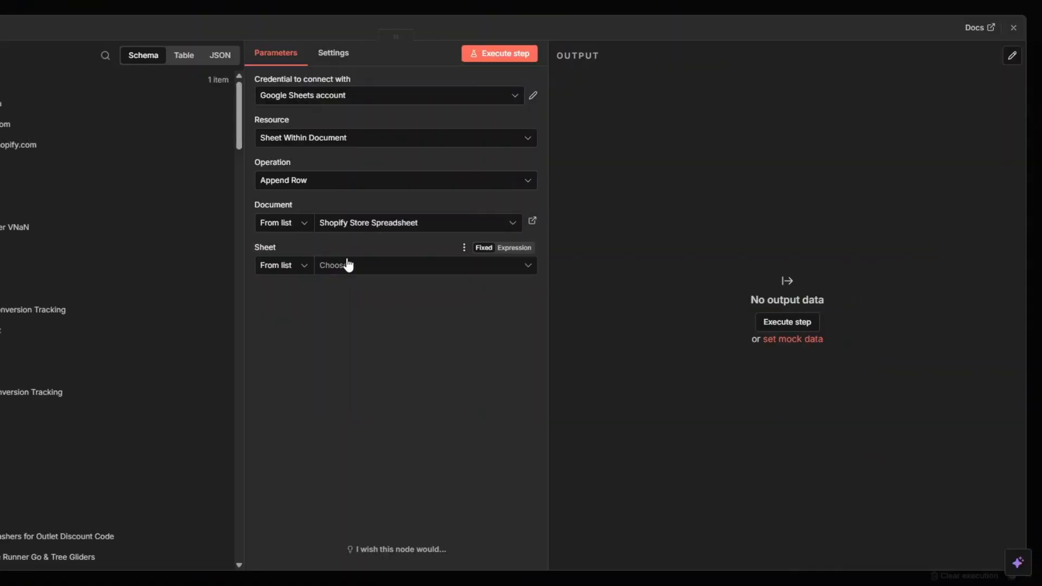
pyautogui.click(356, 269)
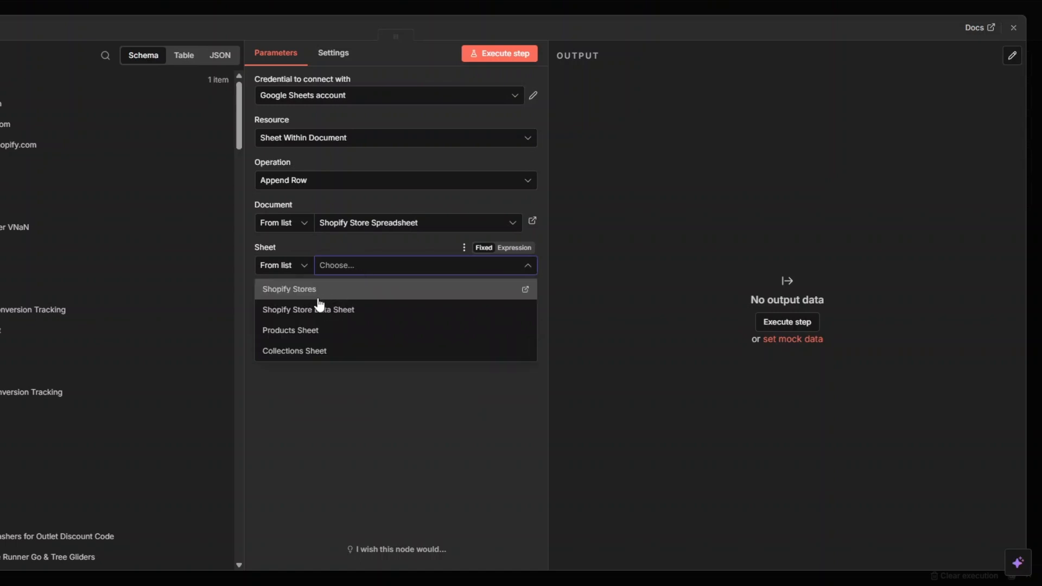
pyautogui.click(309, 314)
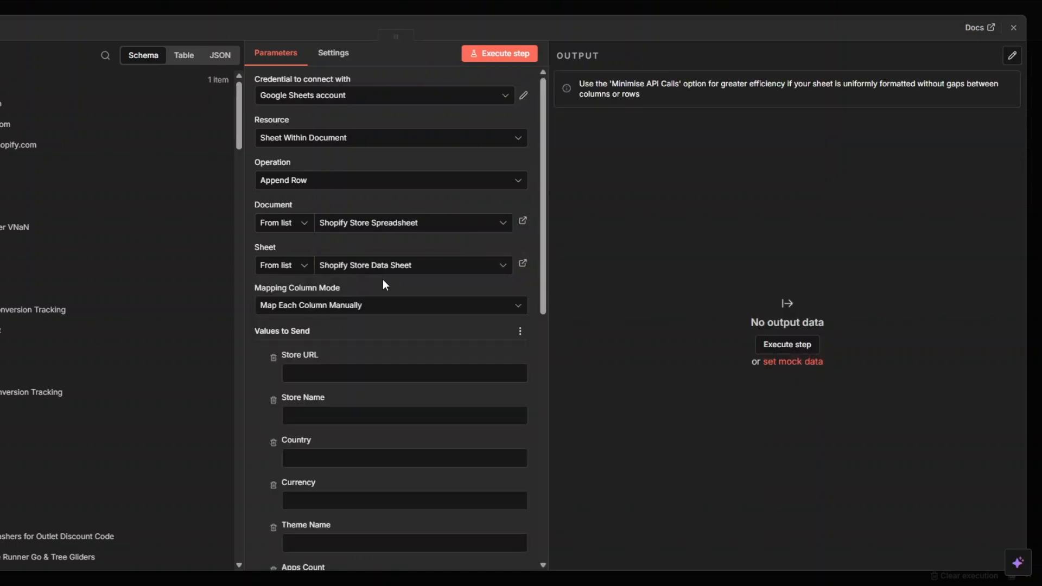
# Map store_url, shop_name, country, currency and theme_name to the Store URL, Store Name, Country, Currency and Theme Name columns.
pyautogui.scroll(-4, 396, 268)
pyautogui.click(338, 181)
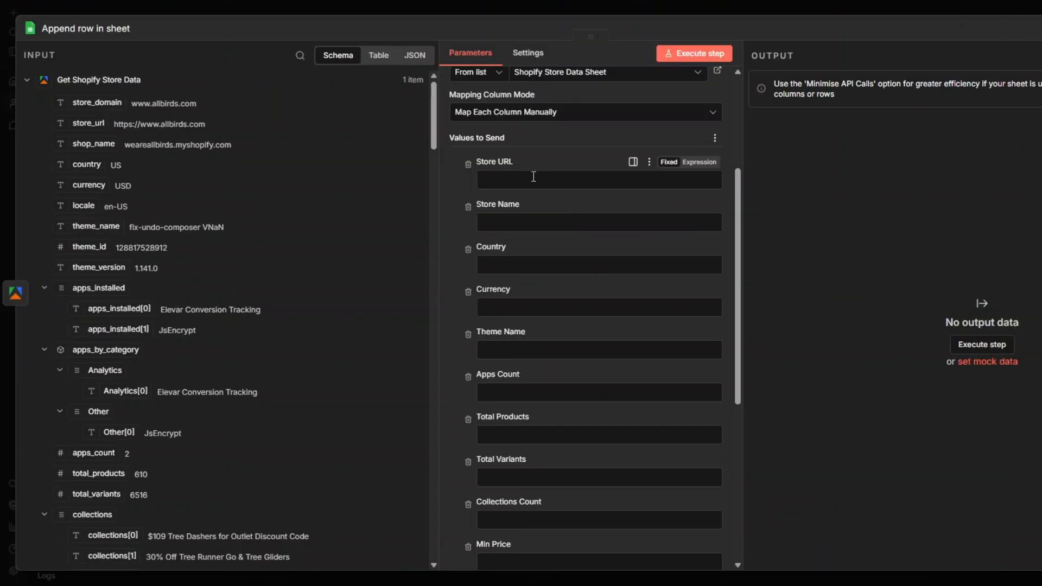
pyautogui.moveTo(89, 124); pyautogui.dragTo(491, 181)
pyautogui.click(492, 235)
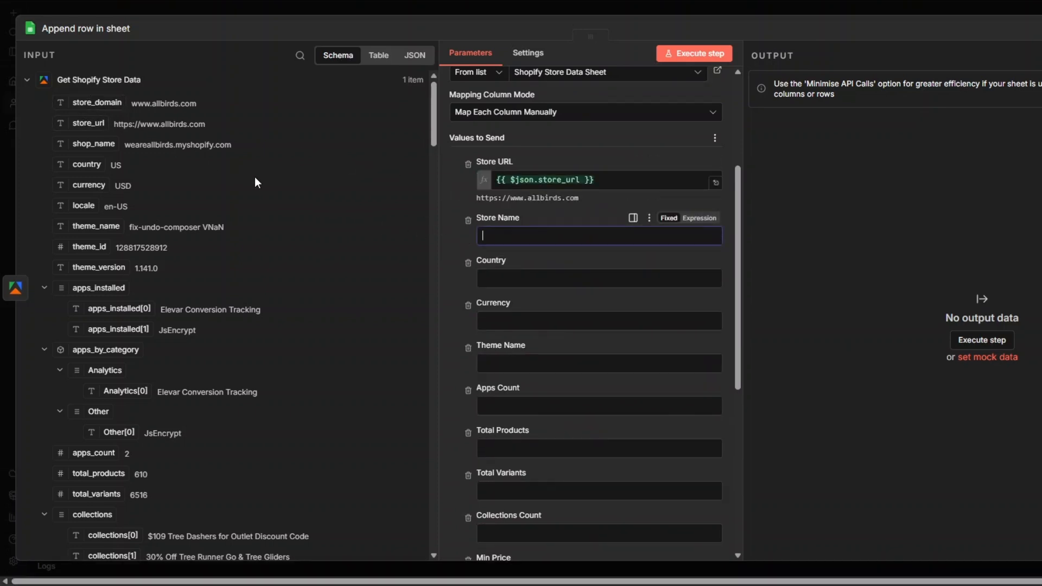
pyautogui.moveTo(107, 144); pyautogui.dragTo(505, 235)
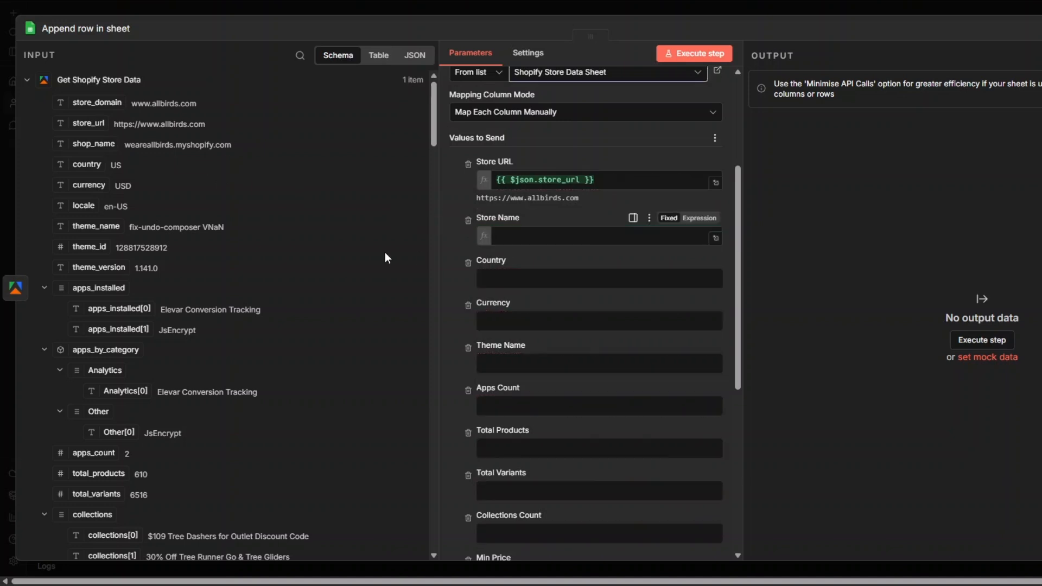
pyautogui.moveTo(84, 164); pyautogui.dragTo(505, 292)
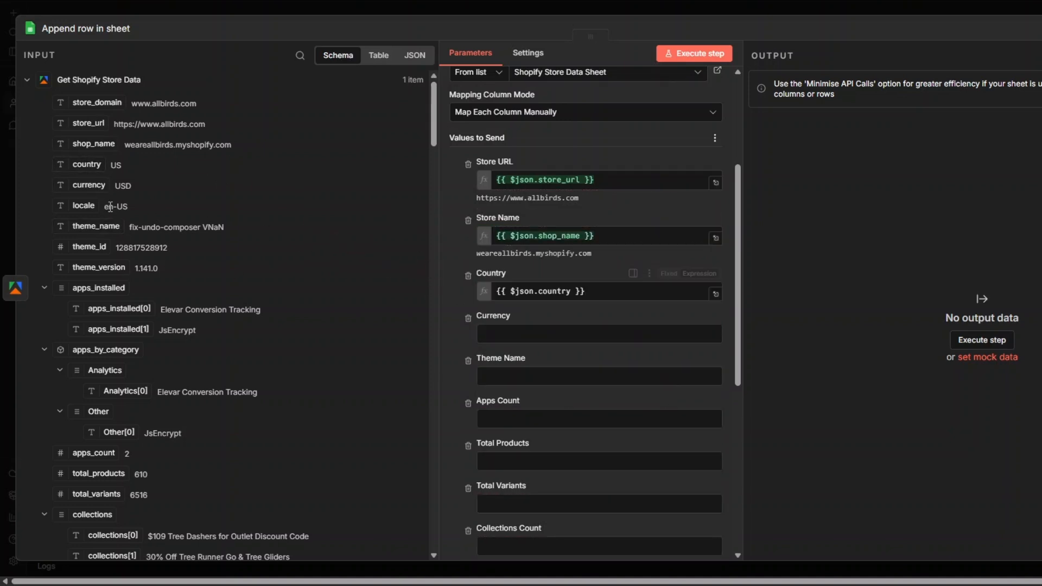
pyautogui.moveTo(107, 188); pyautogui.dragTo(502, 347)
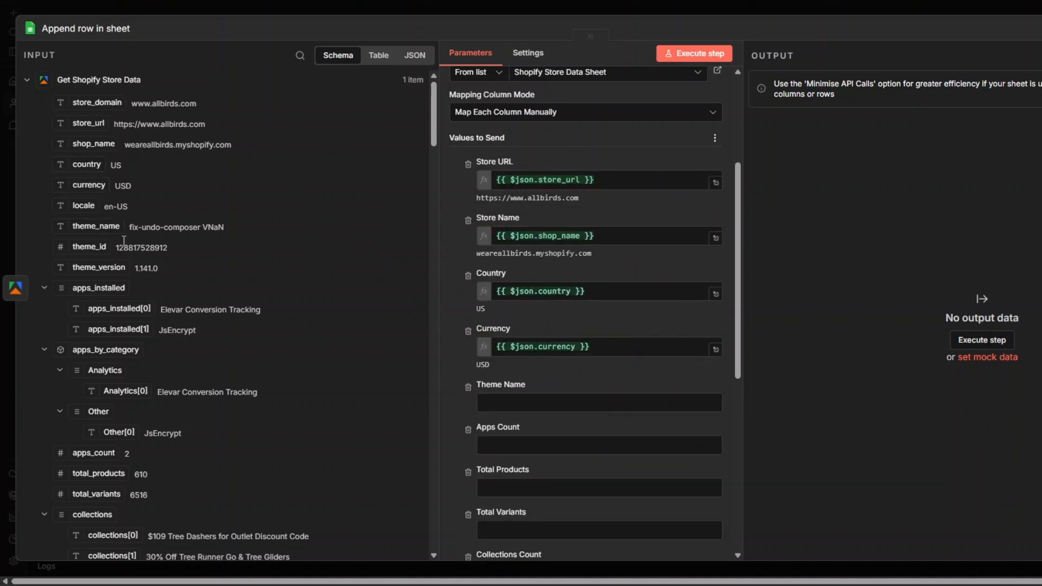
pyautogui.moveTo(97, 225); pyautogui.dragTo(506, 402)
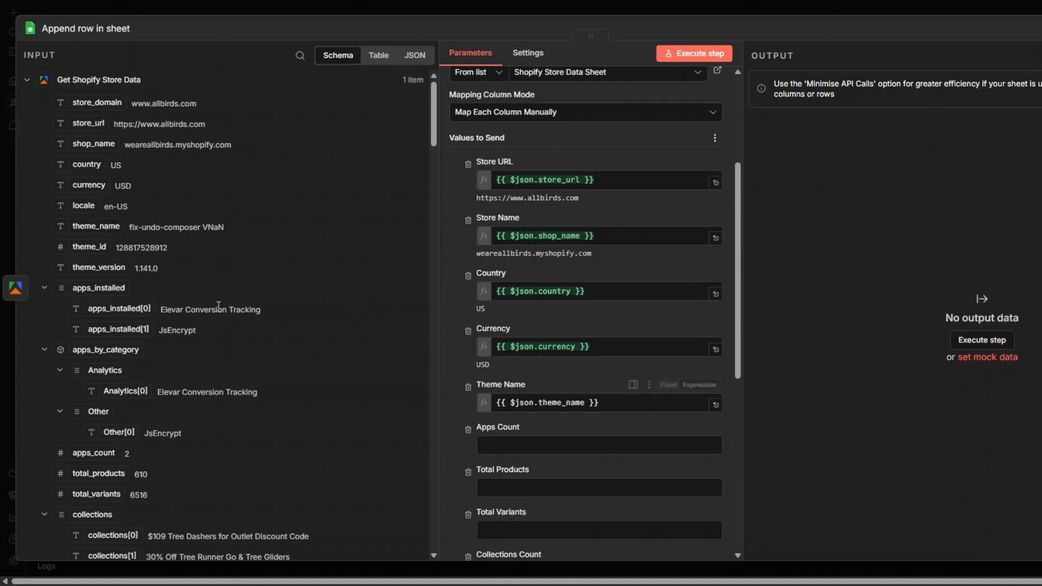
# Map apps_count, total_products, total_variants and collections_count to the Apps Count, Total Products, Total Variants and Collections Count columns.
pyautogui.moveTo(104, 457); pyautogui.dragTo(510, 457)
pyautogui.moveTo(106, 473); pyautogui.dragTo(545, 513)
pyautogui.scroll(-6, 565, 337)
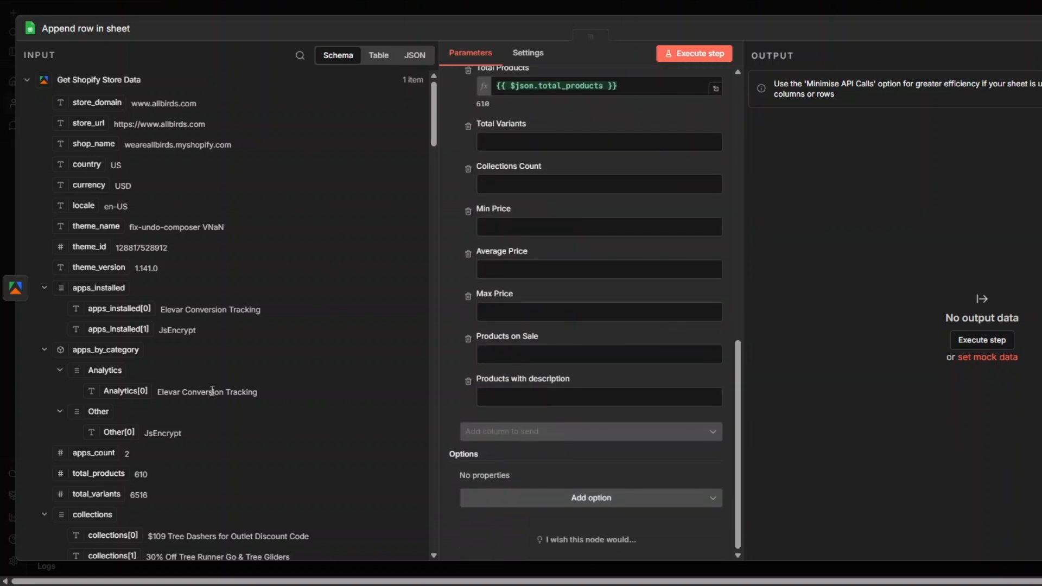
pyautogui.moveTo(97, 493); pyautogui.dragTo(510, 139)
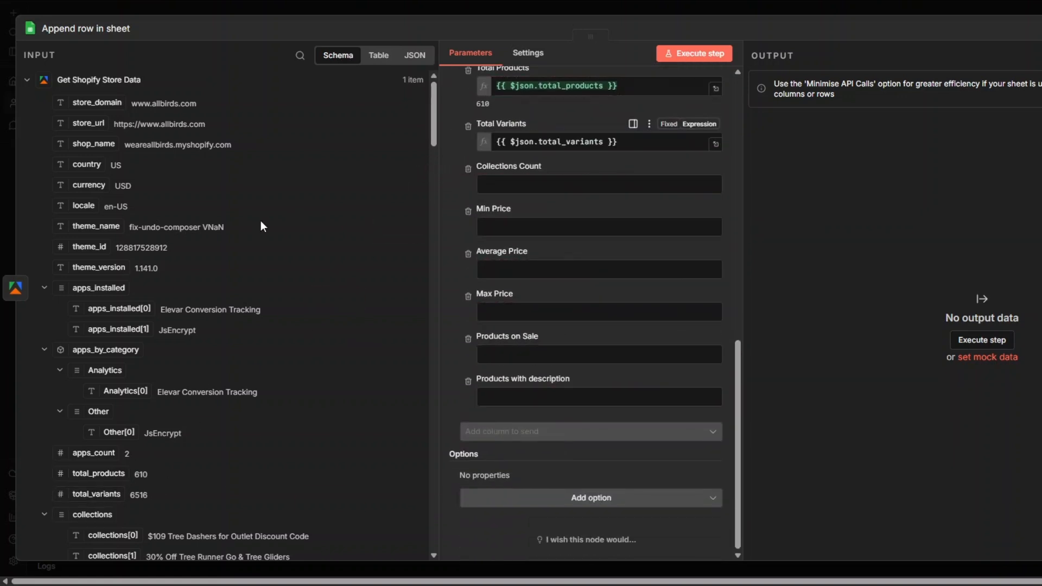
pyautogui.scroll(-15, 261, 231)
pyautogui.scroll(-3, 262, 235)
pyautogui.scroll(3, 261, 235)
pyautogui.moveTo(106, 187); pyautogui.dragTo(497, 197)
# Map price_min, price_avg, price_max and products_on_sale to the Min Price, Average Price, Max Price and Products on Sale columns.
pyautogui.scroll(-5, 326, 233)
pyautogui.moveTo(90, 136); pyautogui.dragTo(532, 252)
pyautogui.moveTo(90, 157); pyautogui.dragTo(511, 308)
pyautogui.moveTo(91, 177); pyautogui.dragTo(467, 362)
pyautogui.moveTo(130, 198); pyautogui.dragTo(508, 419)
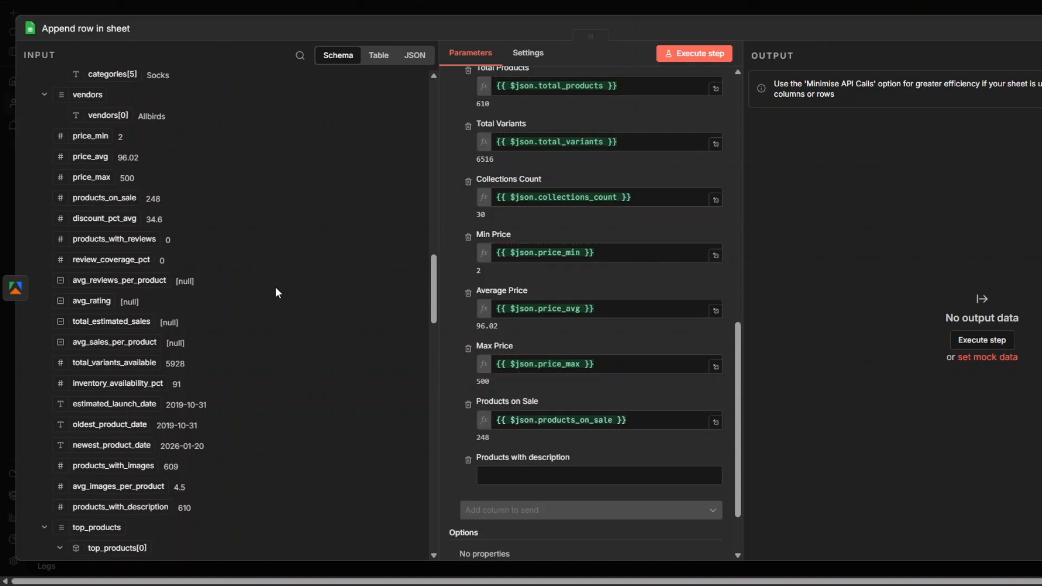
# Map products_with_description to the Products with description column and execute the append step.
pyautogui.scroll(-7, 267, 290)
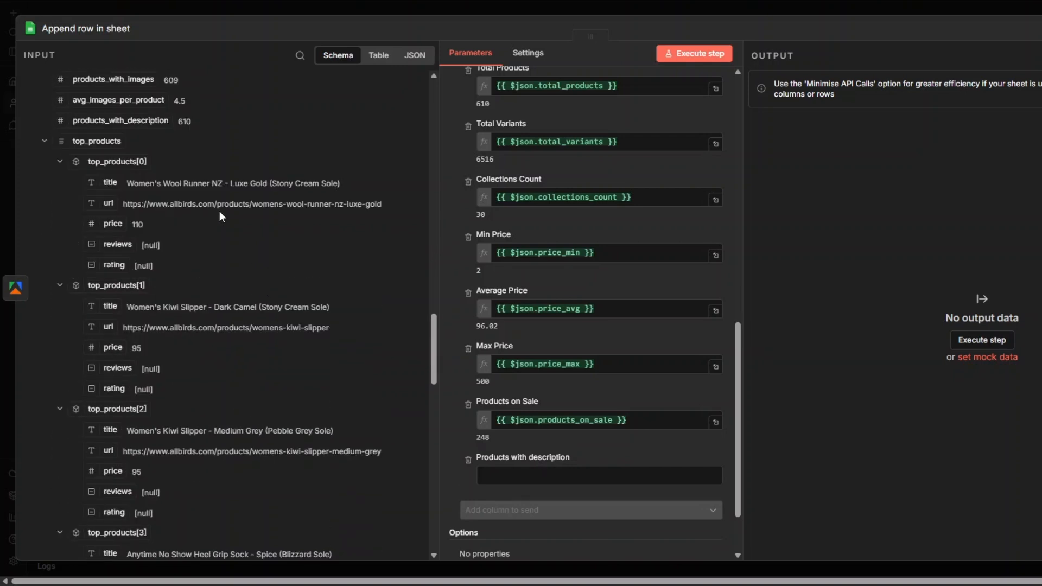
pyautogui.moveTo(147, 121); pyautogui.dragTo(529, 474)
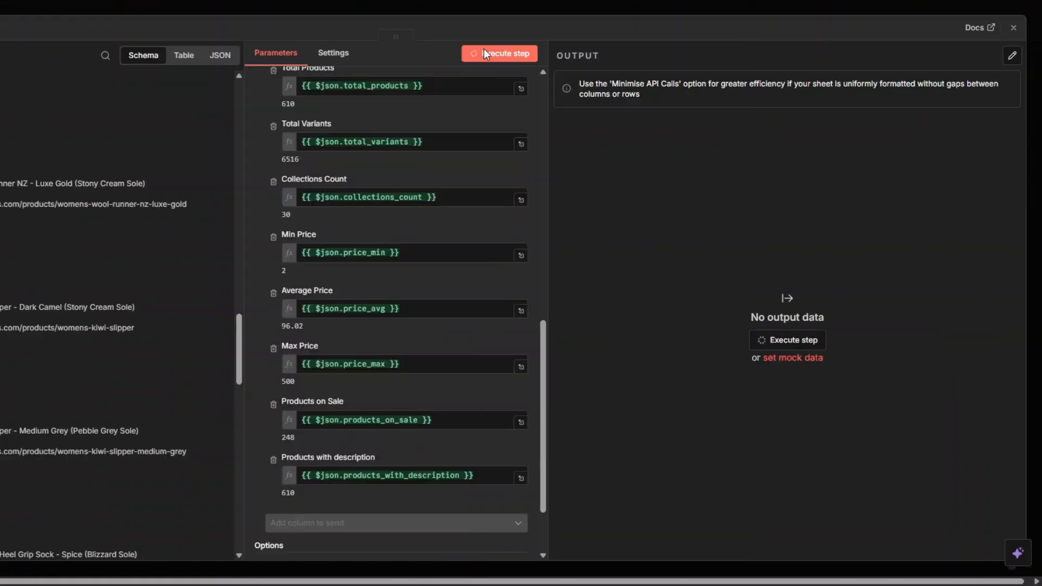
pyautogui.click(678, 53)
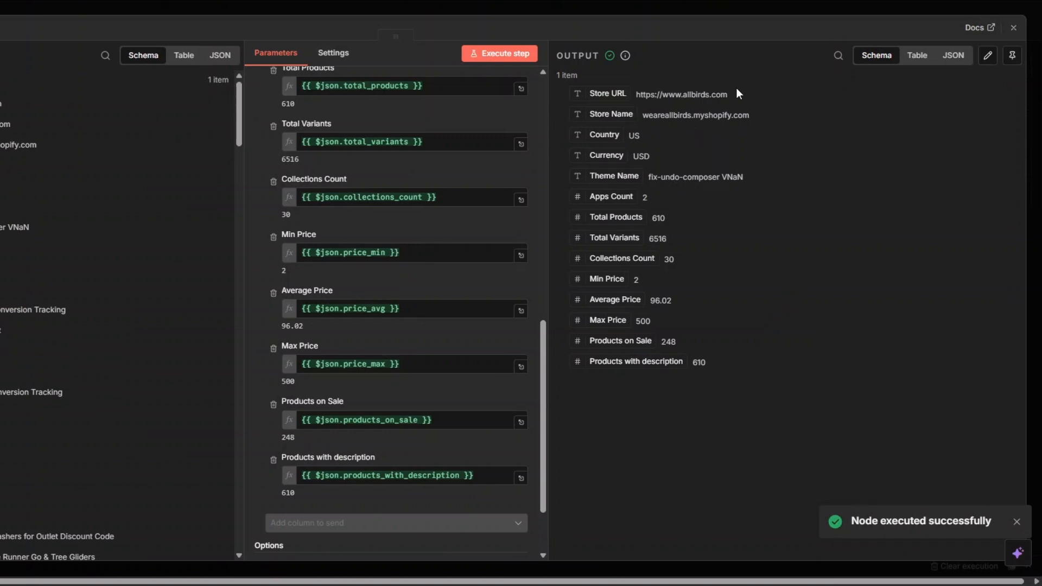
# Close the append node's settings and rename the node as "Shopify Store Data".
pyautogui.press('Escape')
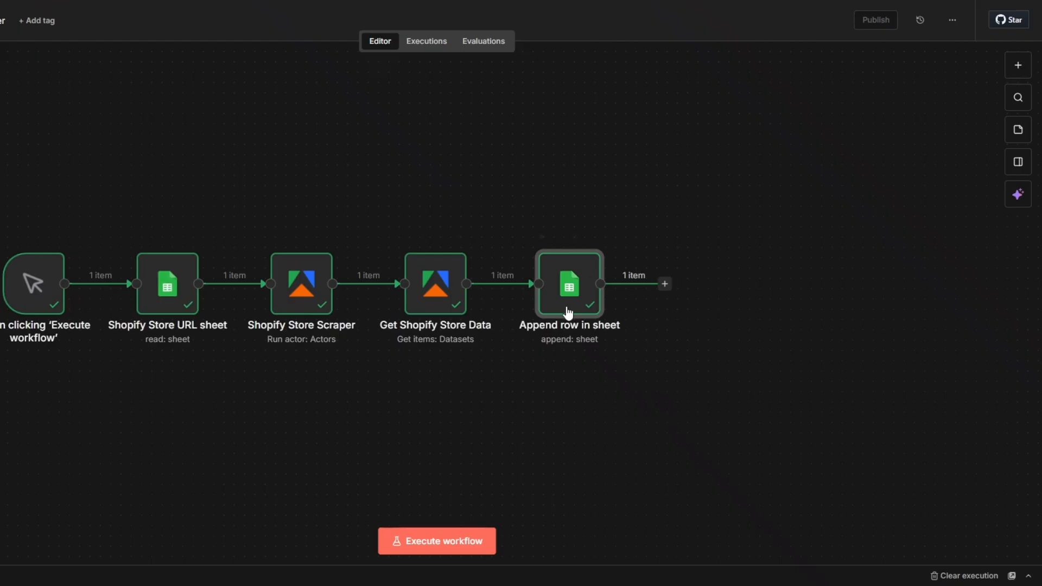
pyautogui.rightClick(566, 300)
pyautogui.click(607, 350)
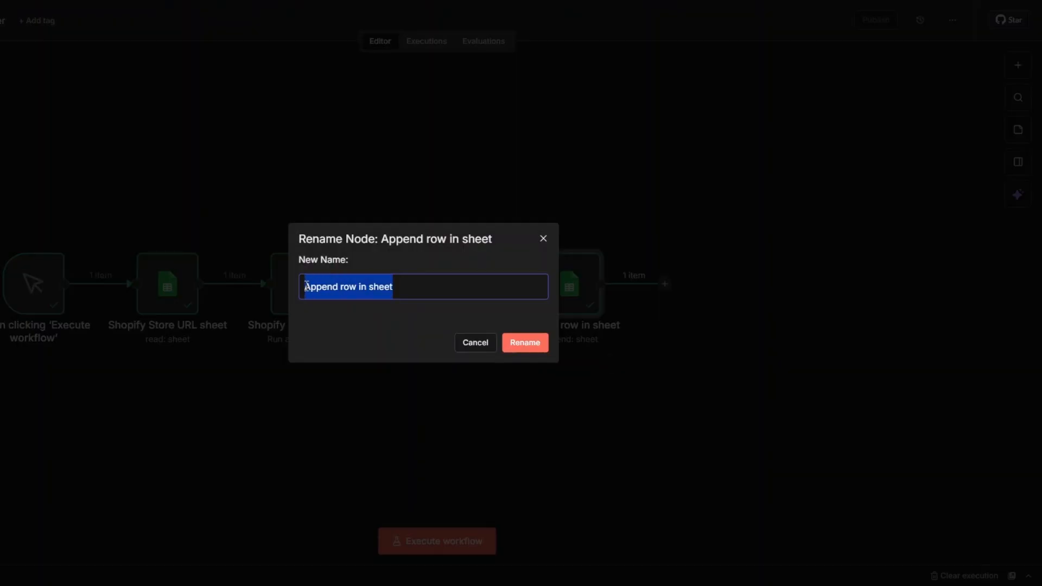
pyautogui.press('BackSpace')
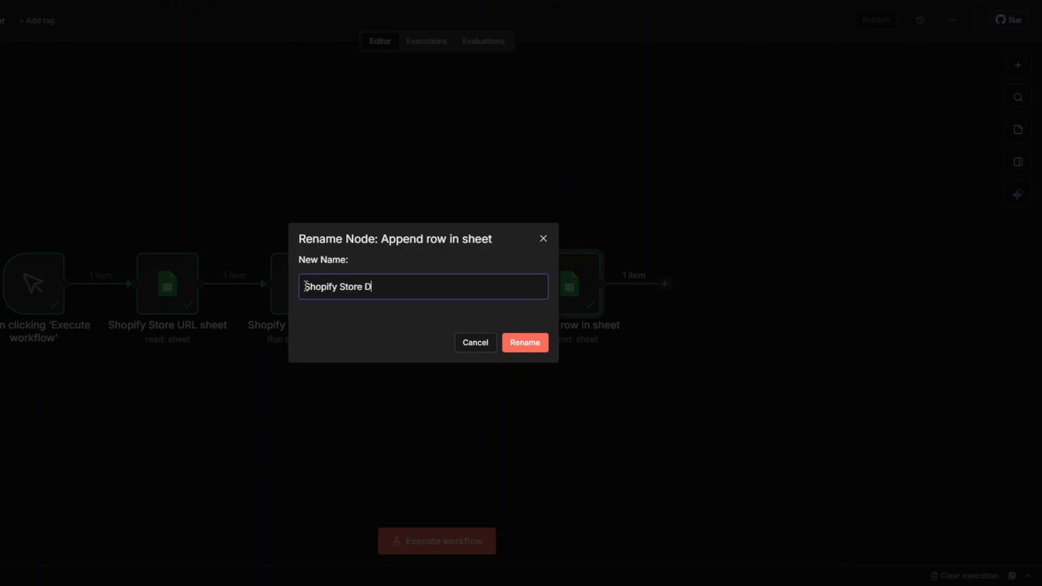
pyautogui.click(524, 344)
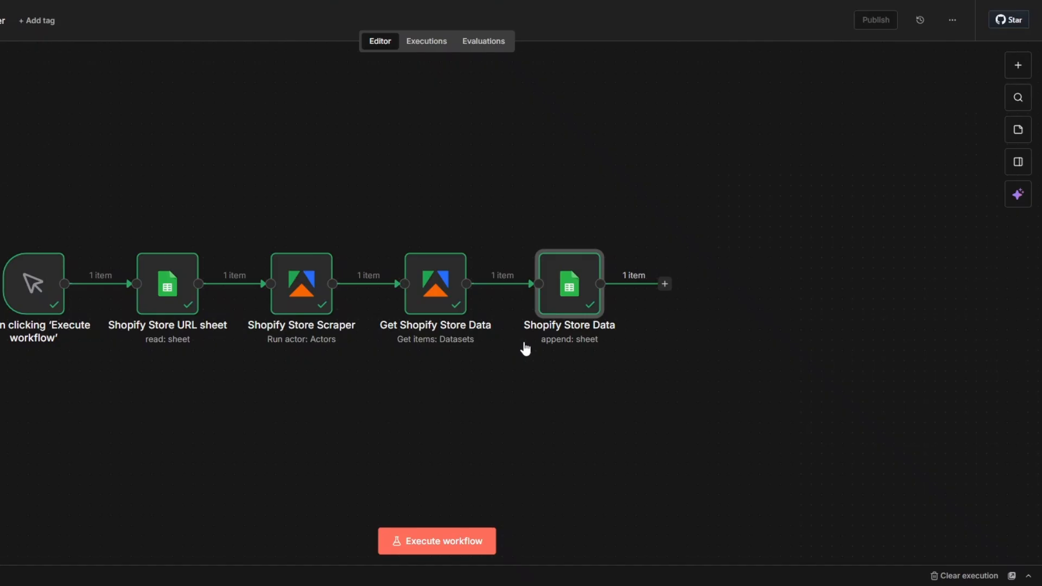
# Add a Google Sheets node with the Append row in sheet action after the Shopify Store Data node.
pyautogui.click(665, 284)
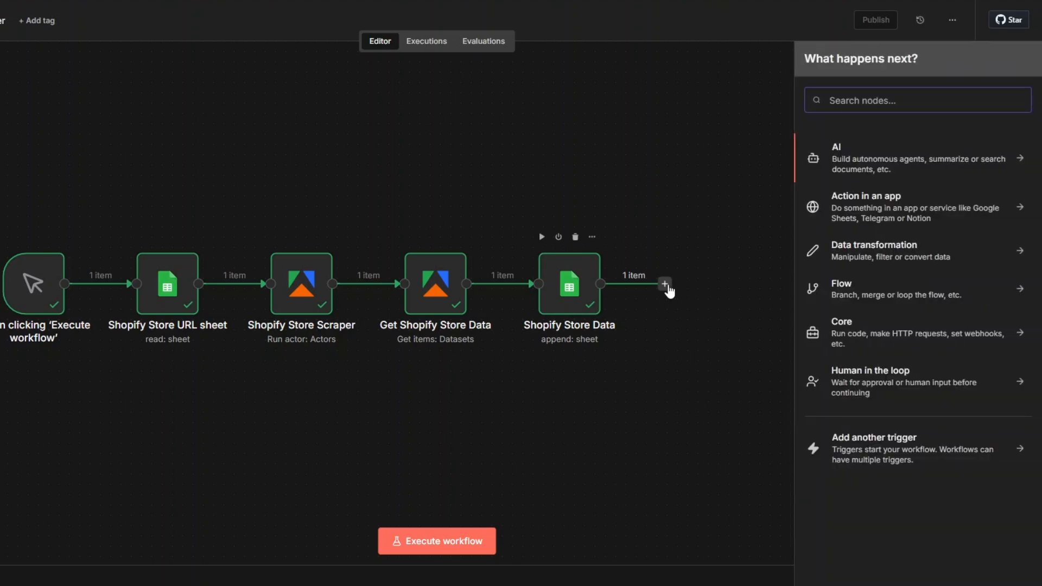
pyautogui.write('goo')
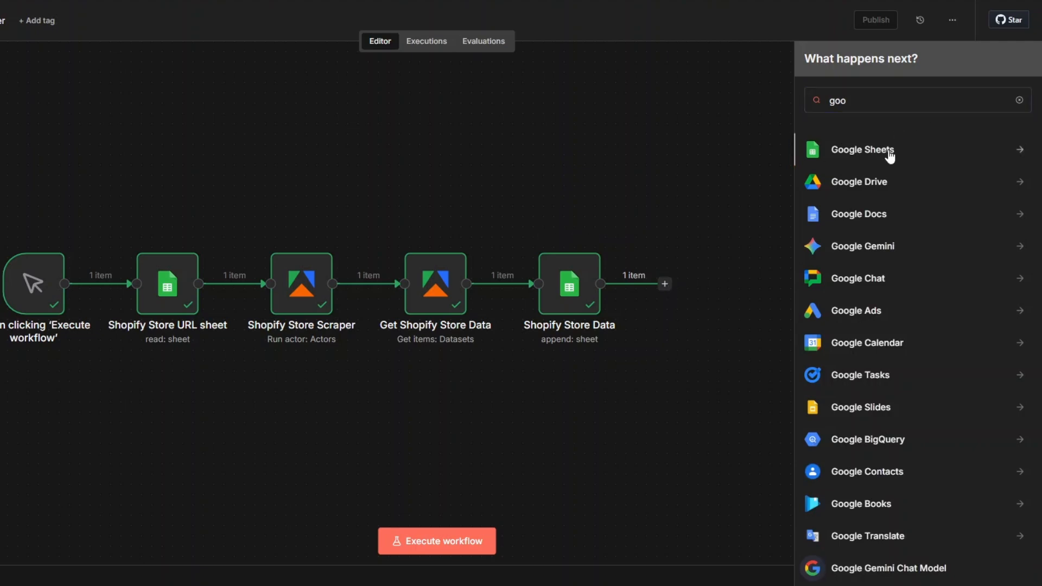
pyautogui.click(889, 156)
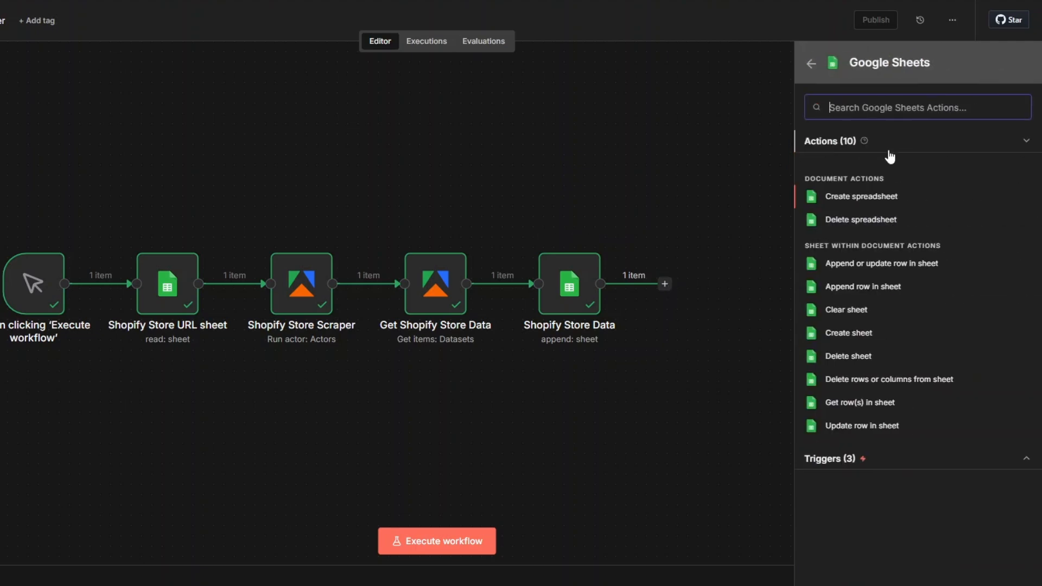
pyautogui.click(862, 287)
# Set the append node's document to Shopify Store Spreadsheet and its sheet to Products Sheet.
pyautogui.click(349, 225)
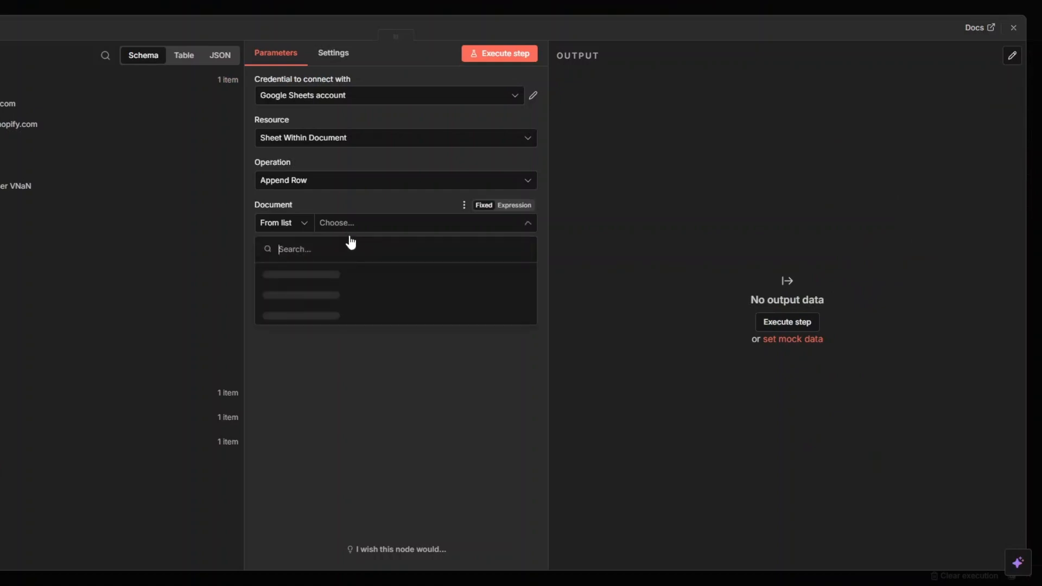
pyautogui.click(301, 274)
pyautogui.click(344, 266)
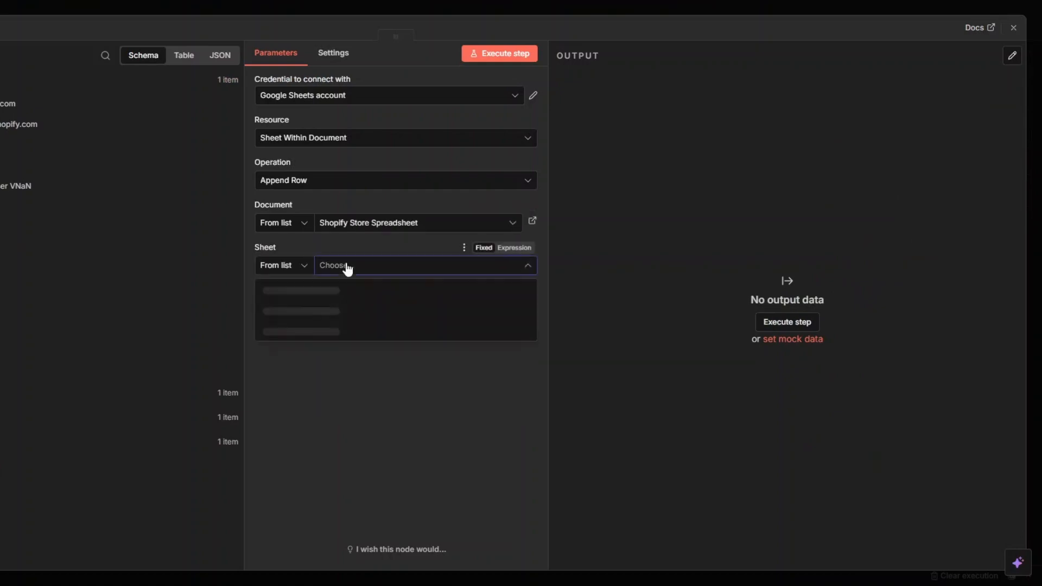
pyautogui.click(314, 331)
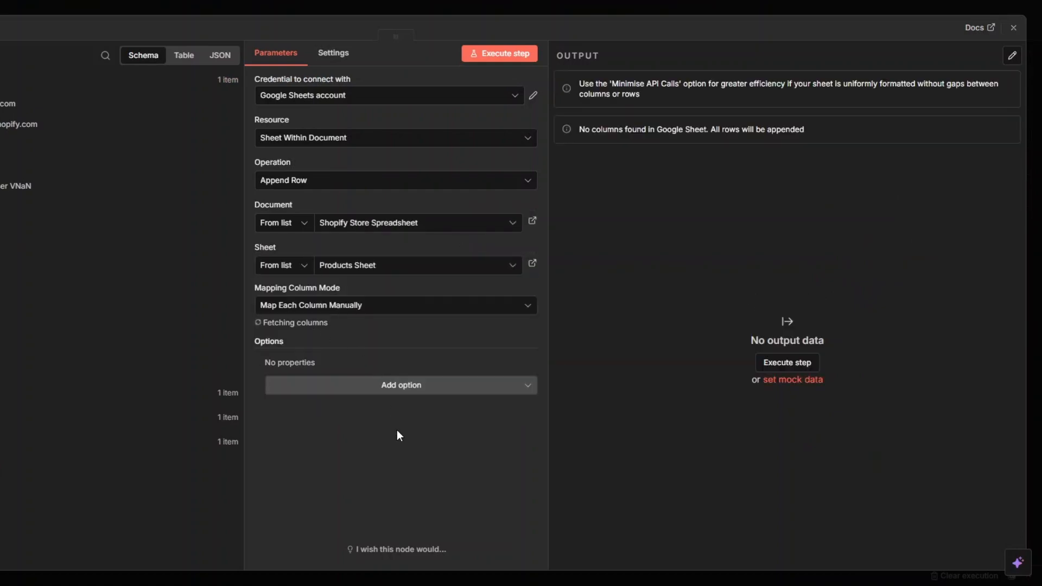
# Map the titles of top_products[0] and top_products[1] from Get Shopify Store Data to the Top Product 1 and Top Product 2 columns.
pyautogui.scroll(-3, 380, 360)
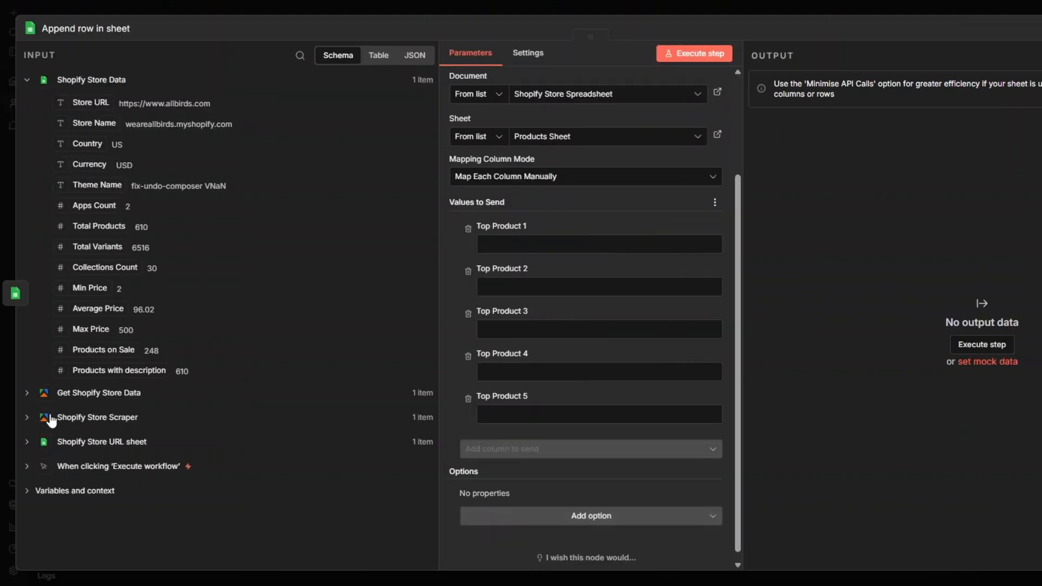
pyautogui.click(47, 400)
pyautogui.scroll(-20, 191, 342)
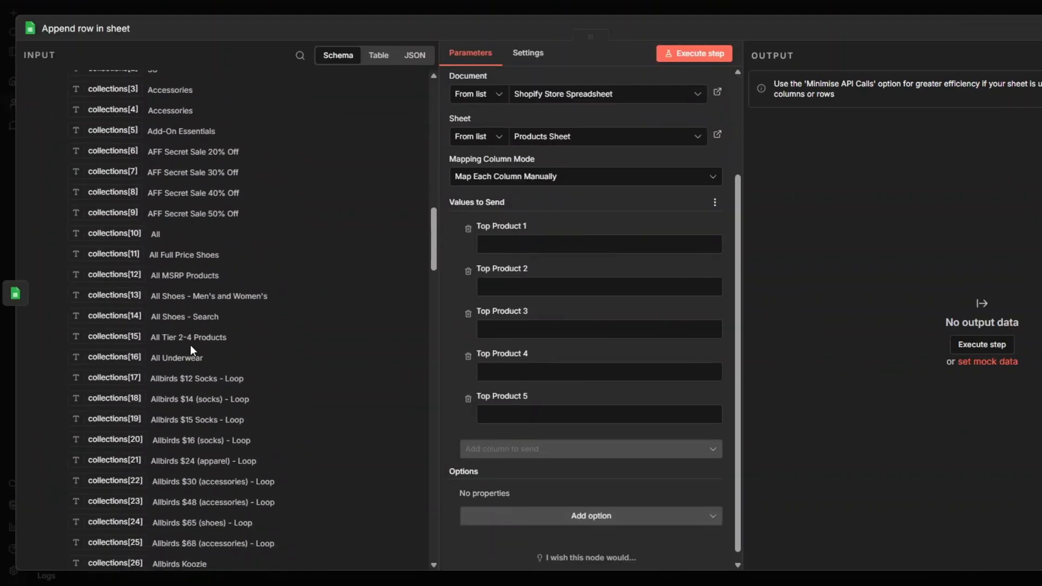
pyautogui.scroll(-10, 191, 350)
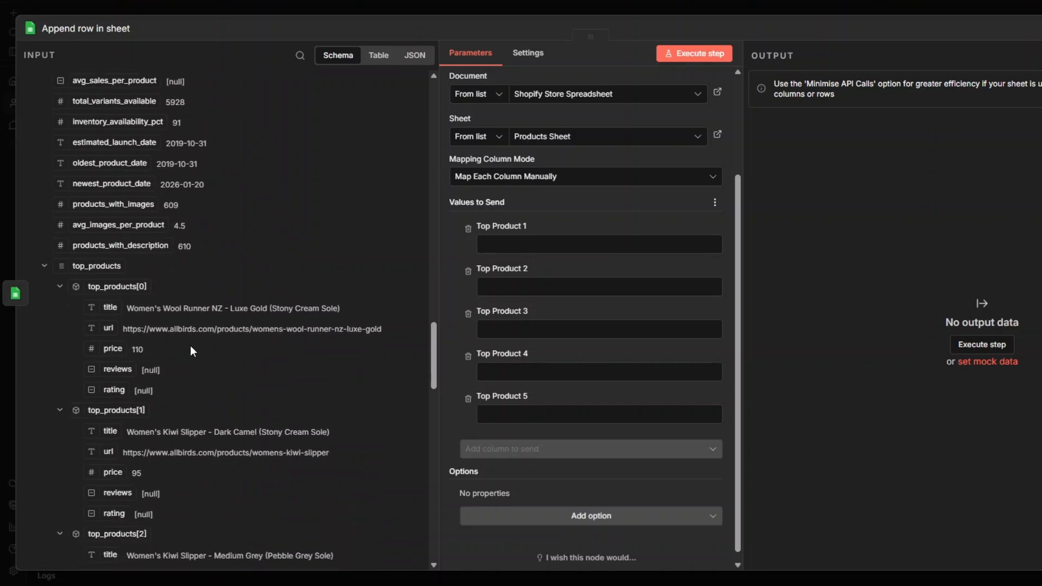
pyautogui.moveTo(109, 239); pyautogui.dragTo(491, 245)
pyautogui.moveTo(109, 361); pyautogui.dragTo(503, 319)
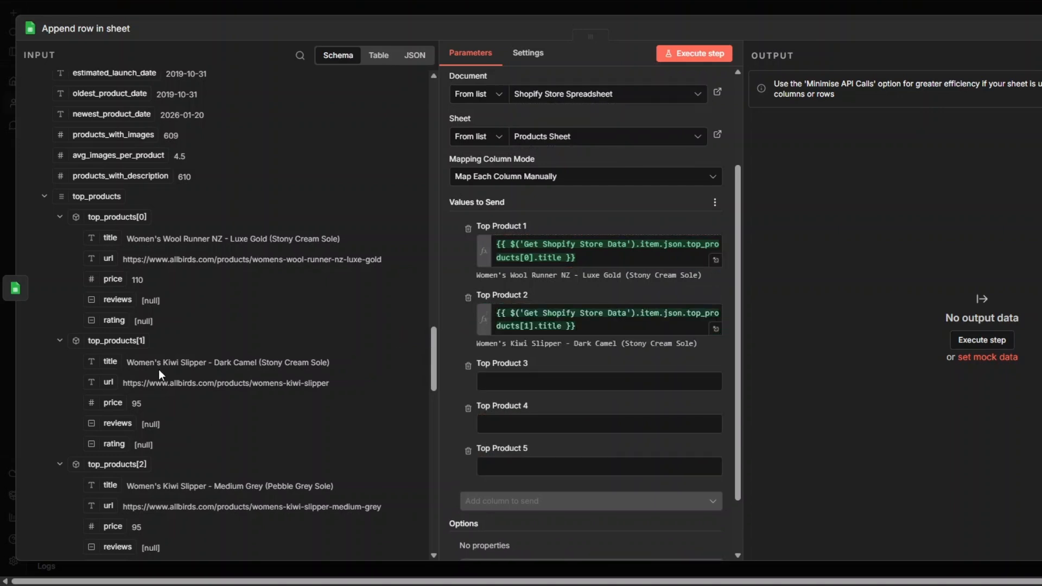
# Map the titles of top_products[2], top_products[3] and top_products[5] to the Top Product 3, 4 and 5 columns and execute the step.
pyautogui.scroll(-4, 149, 337)
pyautogui.moveTo(109, 292); pyautogui.dragTo(494, 383)
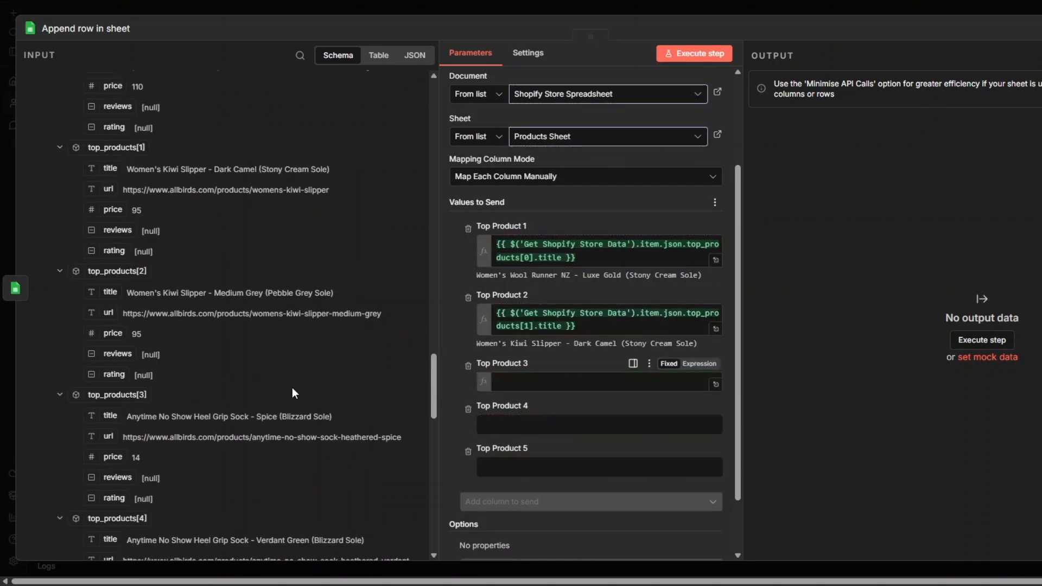
pyautogui.moveTo(112, 417); pyautogui.dragTo(491, 450)
pyautogui.scroll(-5, 89, 333)
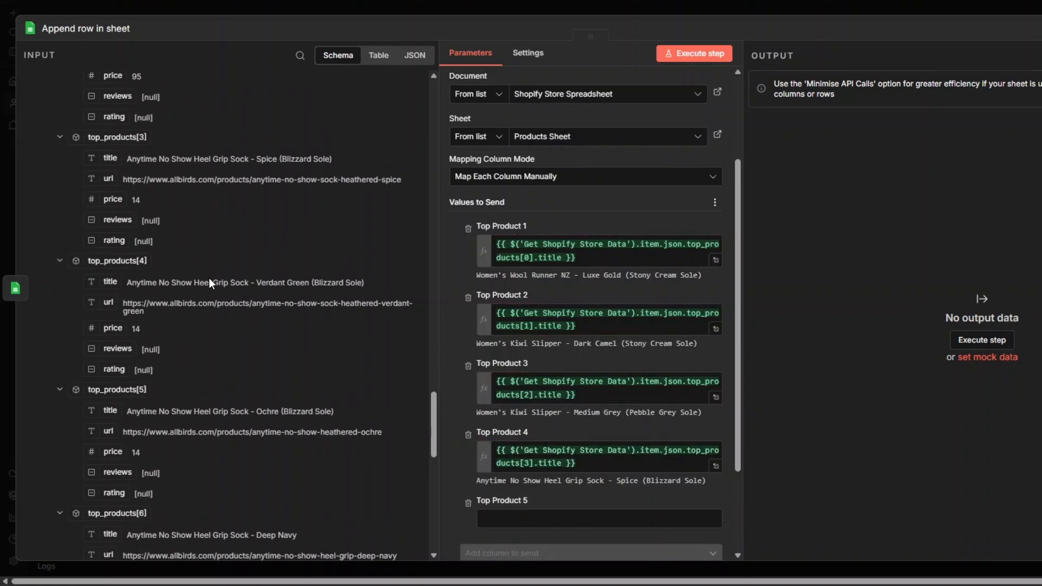
pyautogui.moveTo(111, 411); pyautogui.dragTo(491, 519)
pyautogui.click(695, 54)
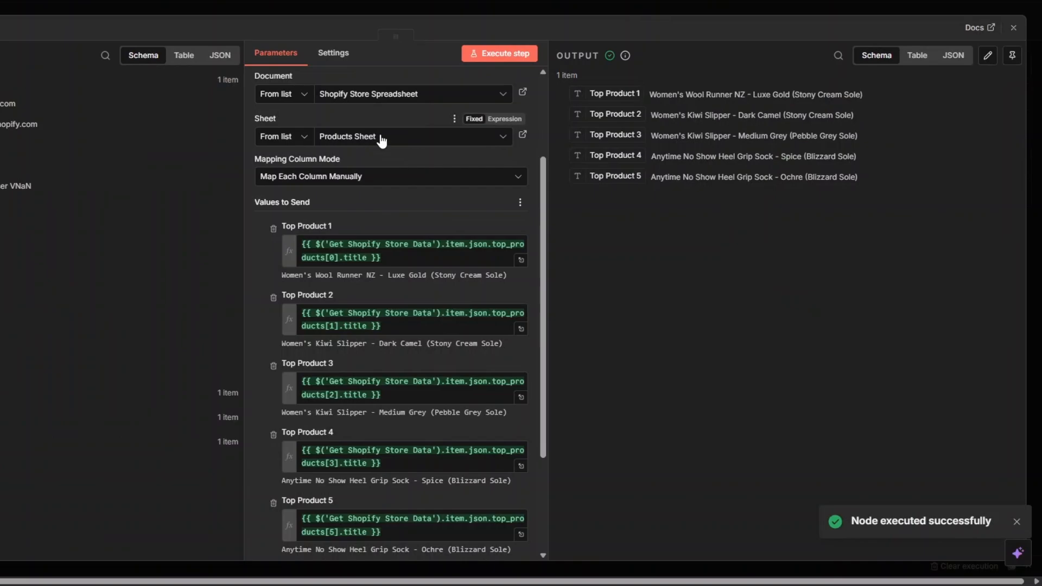
# Close the products append node's settings and rename the node as "Top Products sheet".
pyautogui.press('Escape')
pyautogui.rightClick(704, 296)
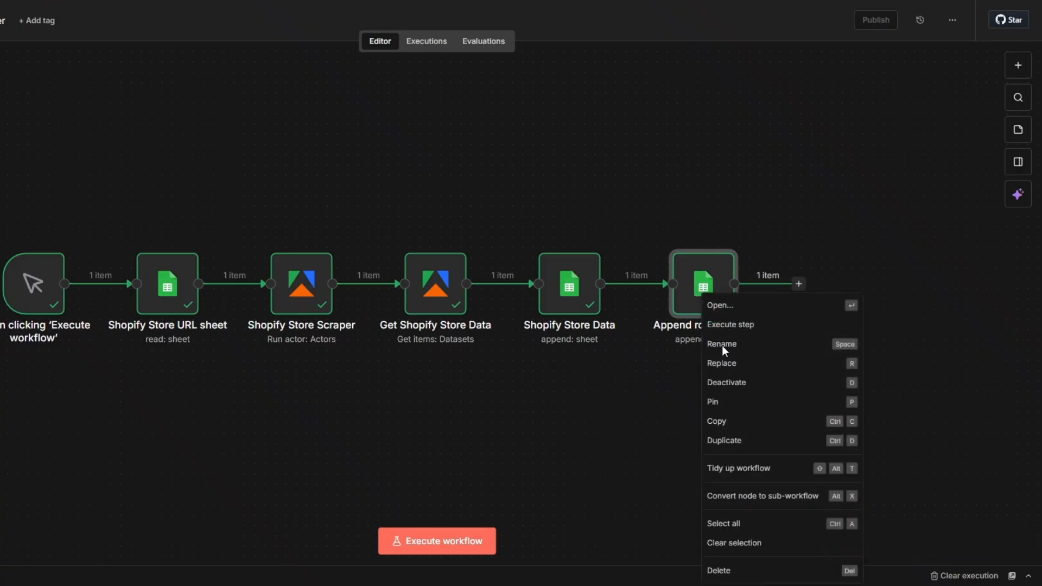
pyautogui.click(724, 347)
pyautogui.click(358, 287)
pyautogui.moveTo(367, 287); pyautogui.dragTo(309, 289)
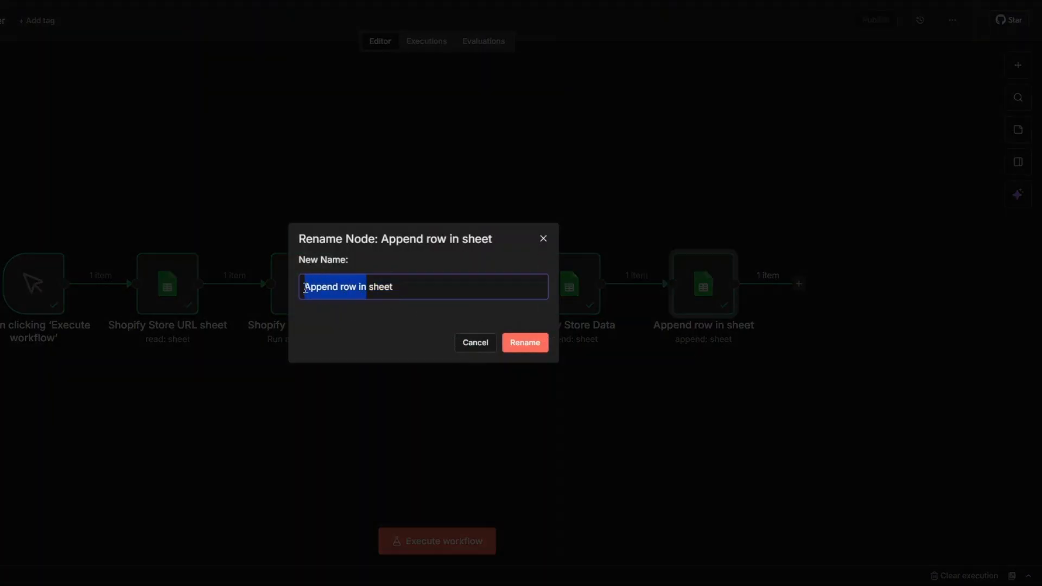
pyautogui.press('BackSpace')
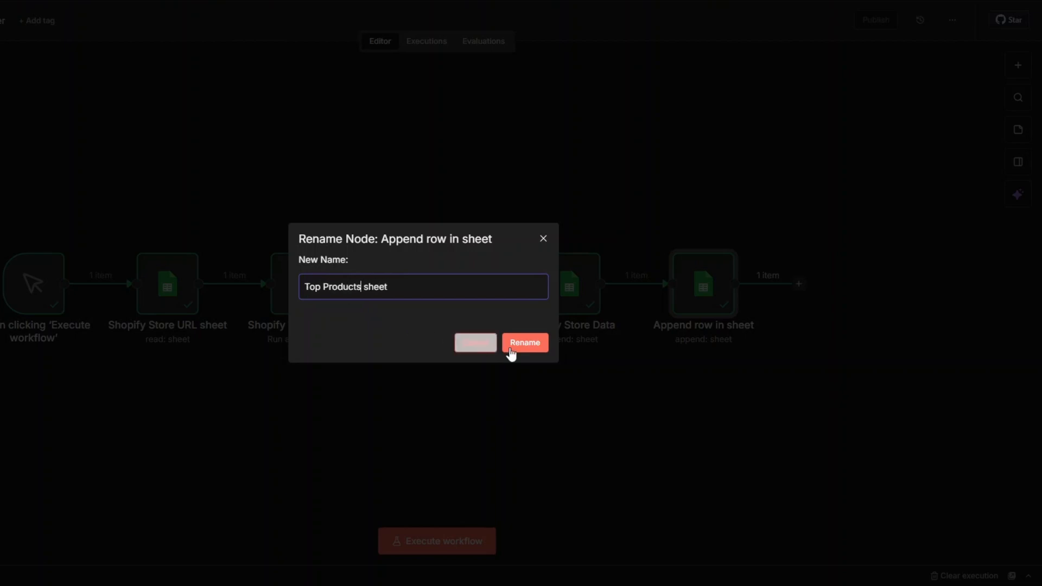
pyautogui.click(527, 343)
# Add another Google Sheets node with the Append row in sheet action after the Top Products sheet node.
pyautogui.click(799, 284)
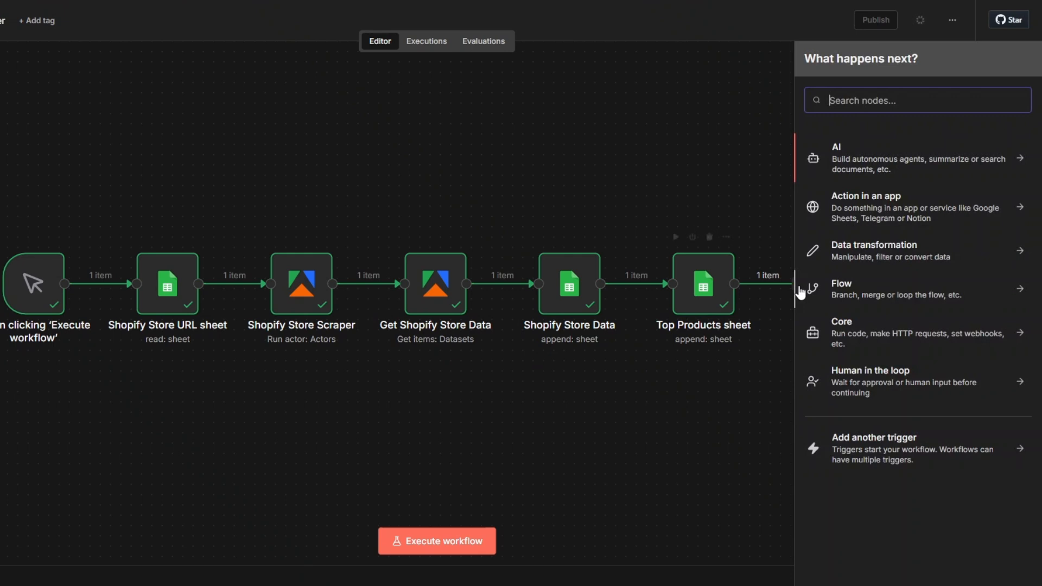
pyautogui.write('goo')
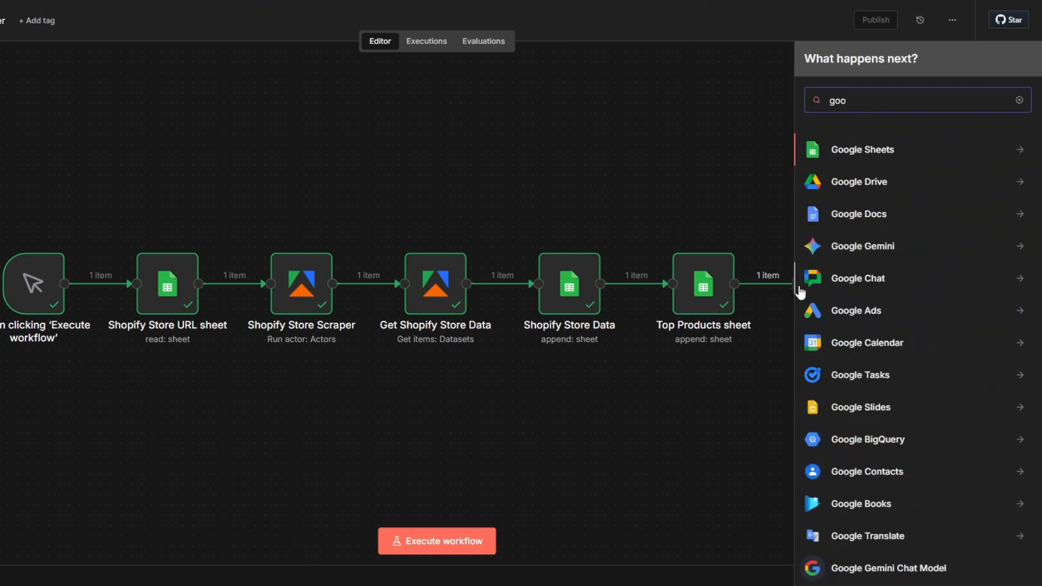
pyautogui.click(856, 164)
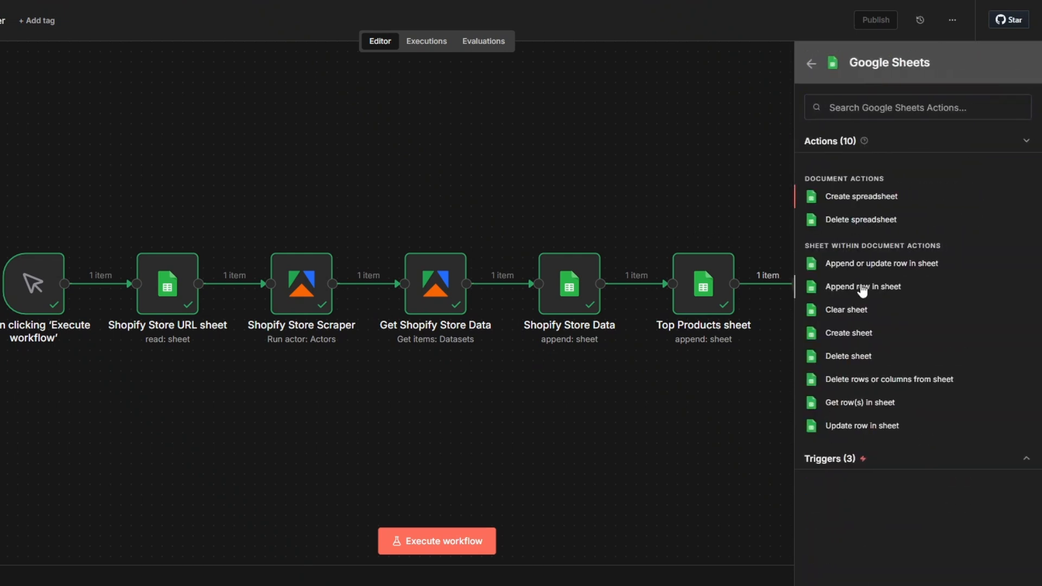
pyautogui.click(862, 287)
# Set the new append node's document to Shopify Store Spreadsheet and its sheet to Collections Sheet.
pyautogui.click(379, 224)
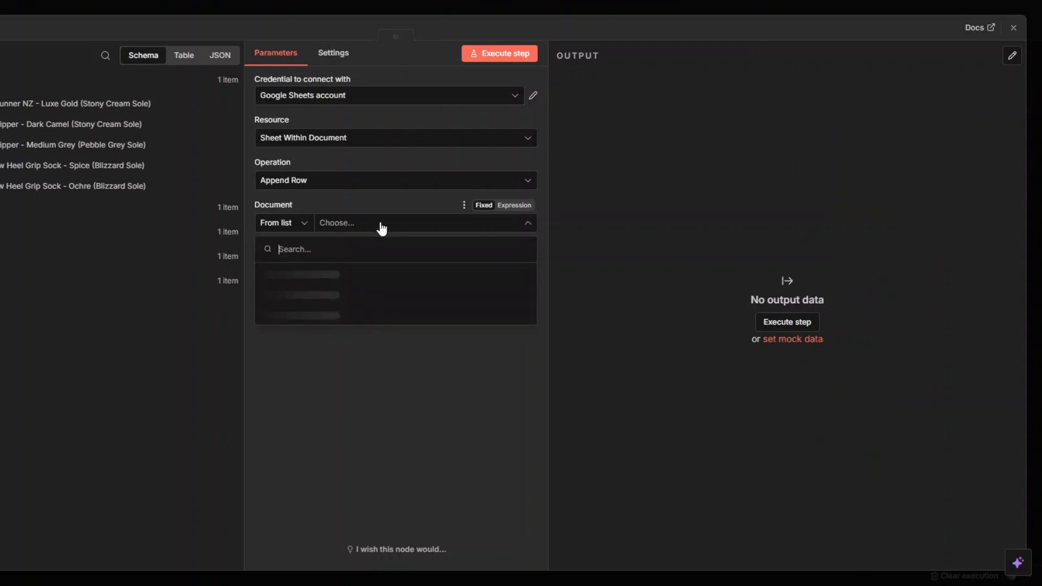
pyautogui.click(361, 275)
pyautogui.click(343, 271)
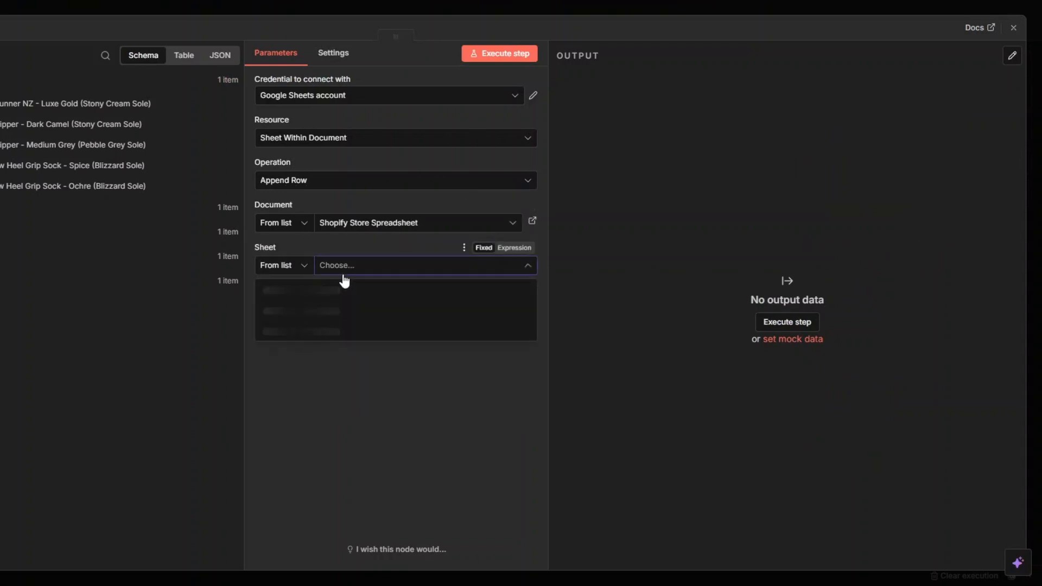
pyautogui.click(358, 351)
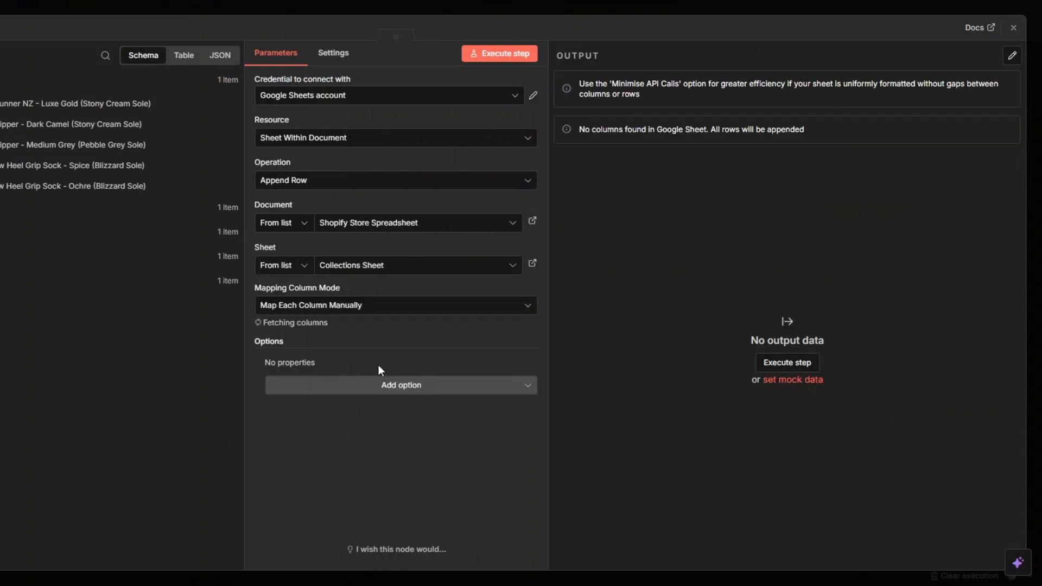
# Map collections[0], [1], [3], [5] and [6] from Get Shopify Store Data to the Collections 1 through 5 columns and execute the step.
pyautogui.scroll(-3, 380, 364)
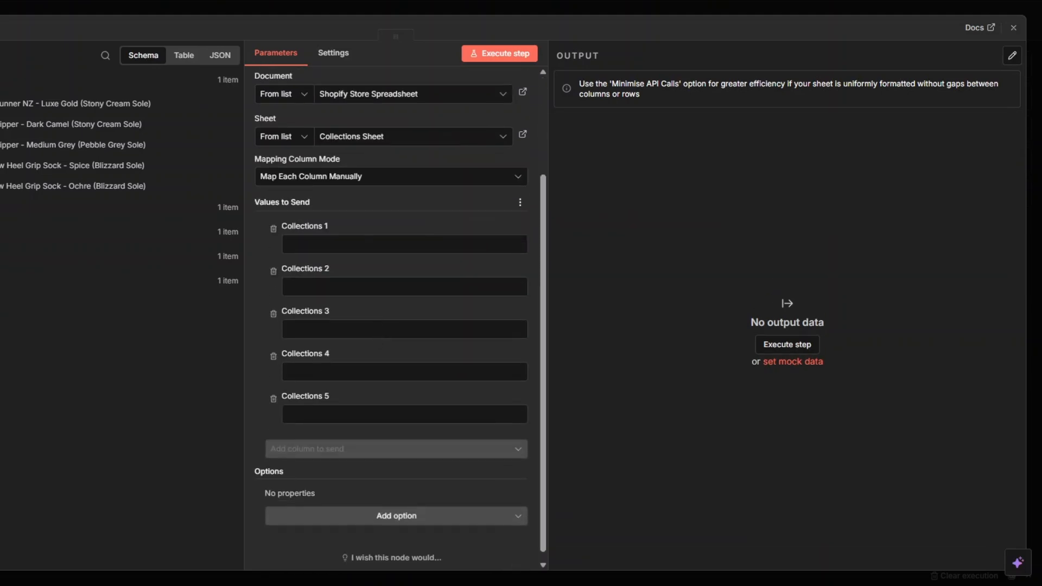
pyautogui.click(100, 232)
pyautogui.scroll(-12, 208, 304)
pyautogui.scroll(3, 209, 304)
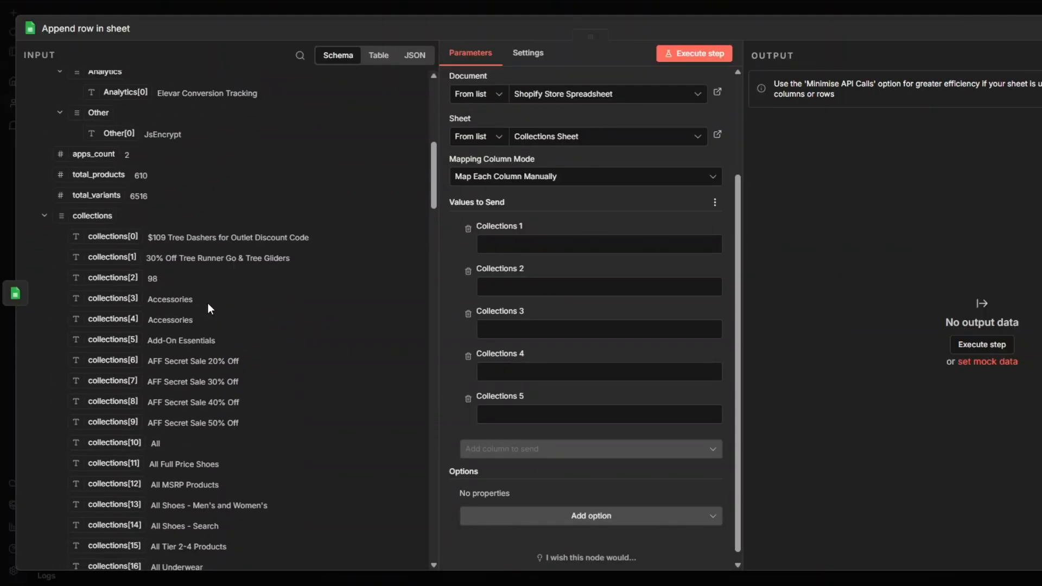
pyautogui.moveTo(116, 238); pyautogui.dragTo(554, 245)
pyautogui.moveTo(112, 257); pyautogui.dragTo(510, 314)
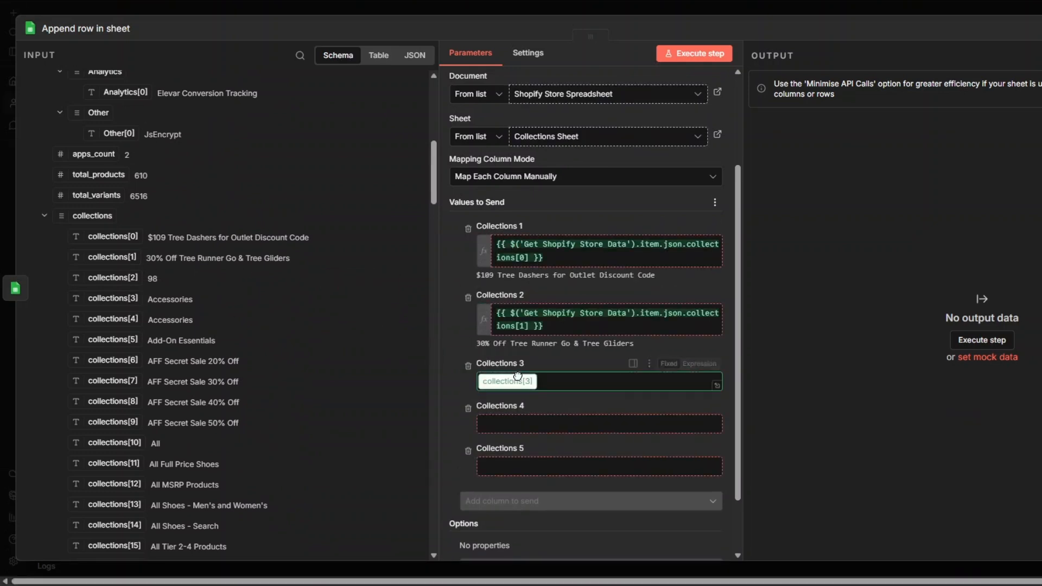
pyautogui.moveTo(113, 339); pyautogui.dragTo(510, 448)
pyautogui.moveTo(115, 361); pyautogui.dragTo(518, 514)
pyautogui.click(606, 54)
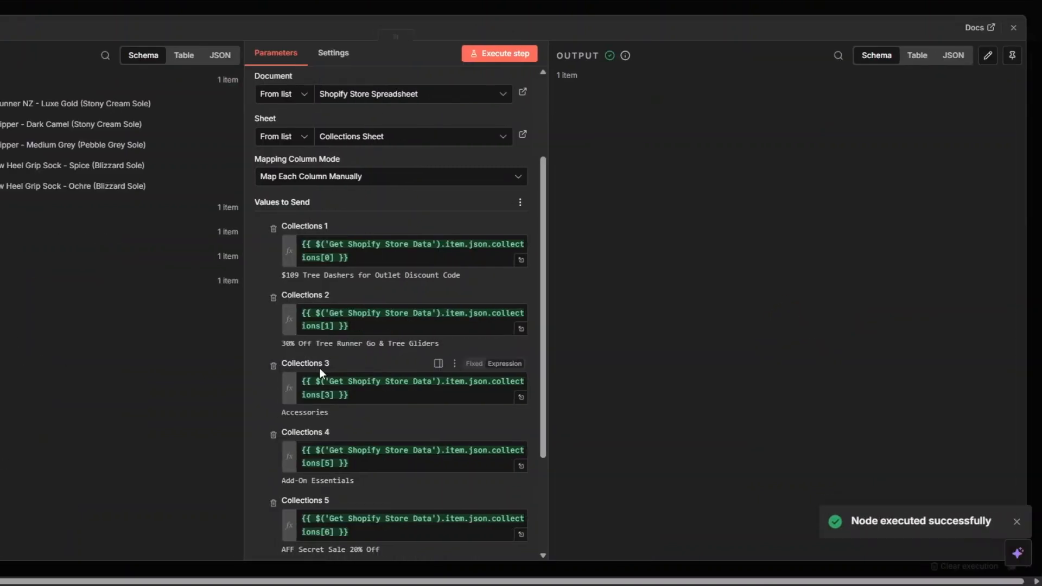
# Close the collections append node's settings and rename the node as "Collections Sheet".
pyautogui.press('Escape')
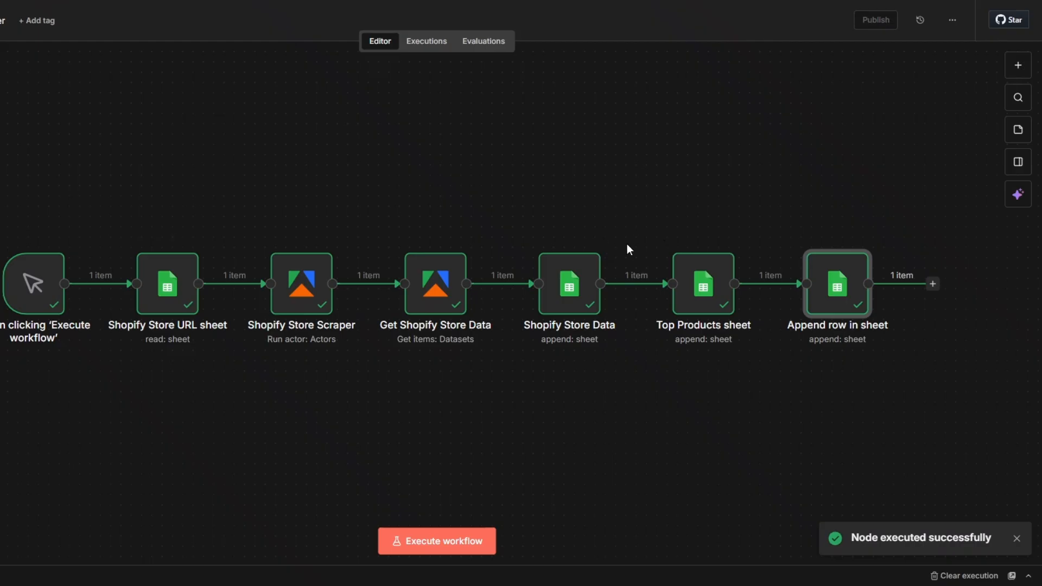
pyautogui.rightClick(861, 291)
pyautogui.click(861, 356)
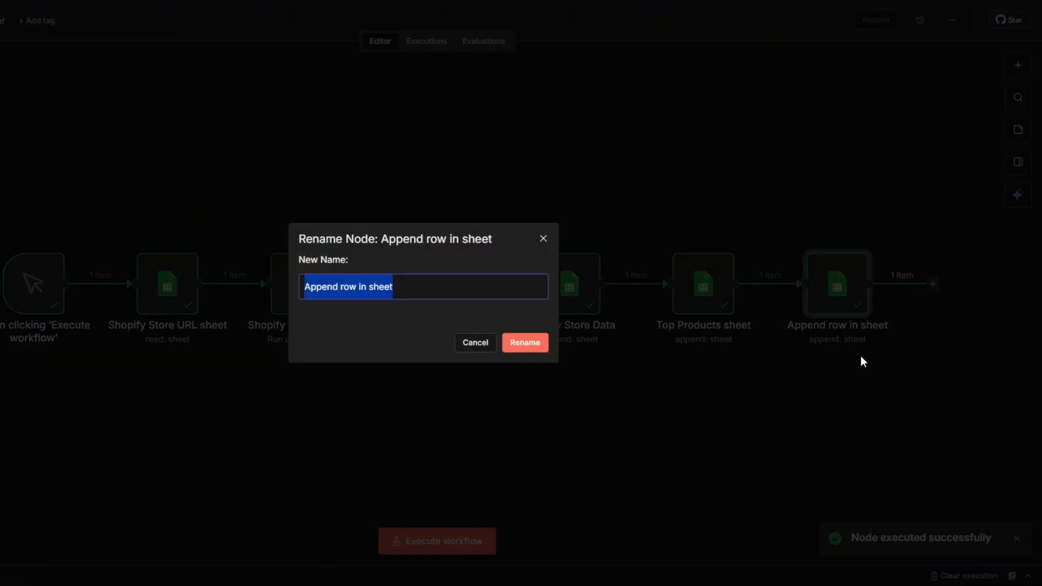
pyautogui.write('Collections Sheet')
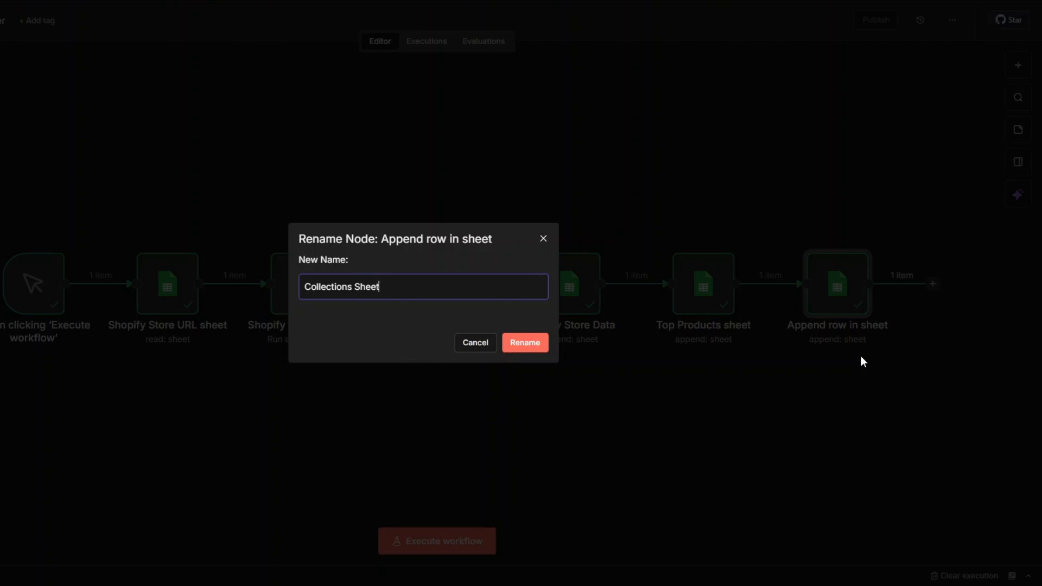
pyautogui.click(544, 350)
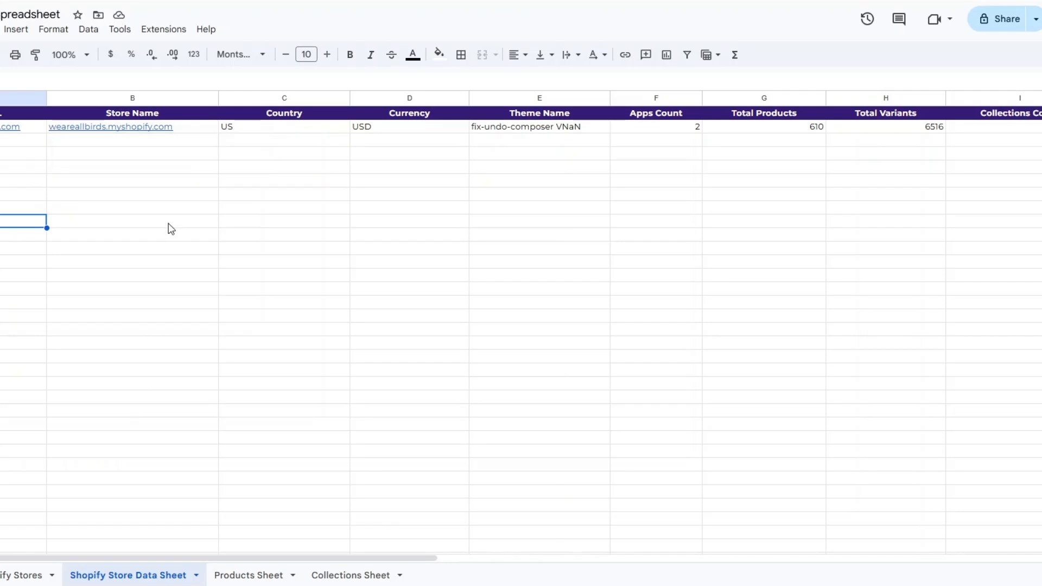
# Switch to the Shopify Store Spreadsheet and review the Shopify Store Data Sheet's columns from Store URL to Total Variants.
pyautogui.click(163, 229)
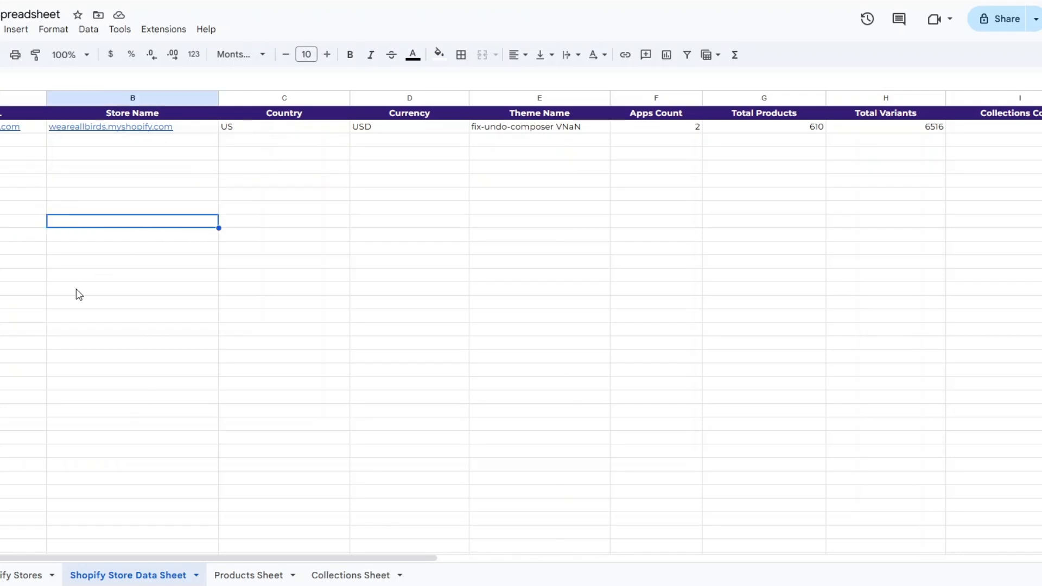
pyautogui.click(79, 223)
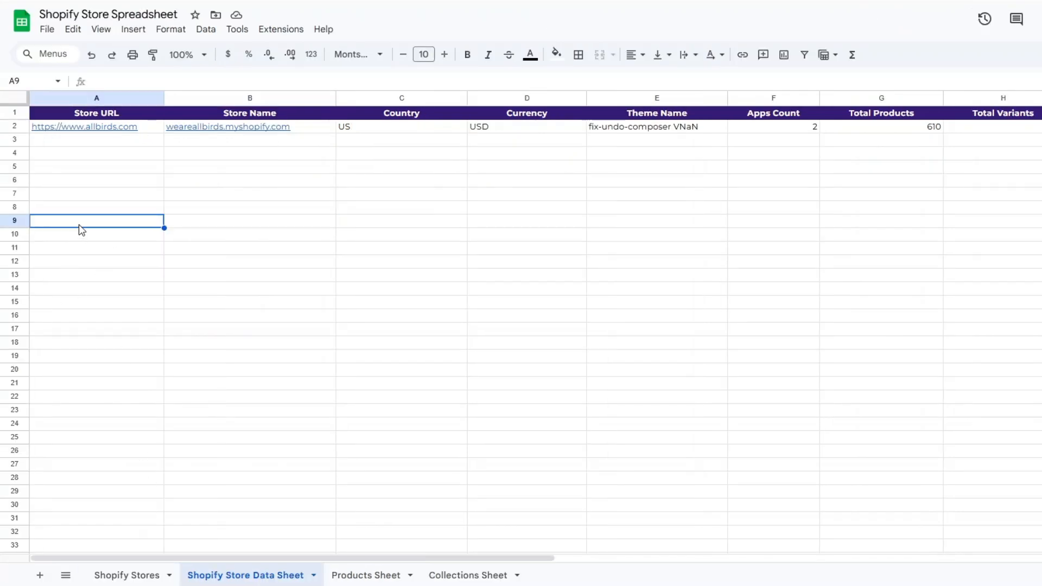
pyautogui.click(147, 129)
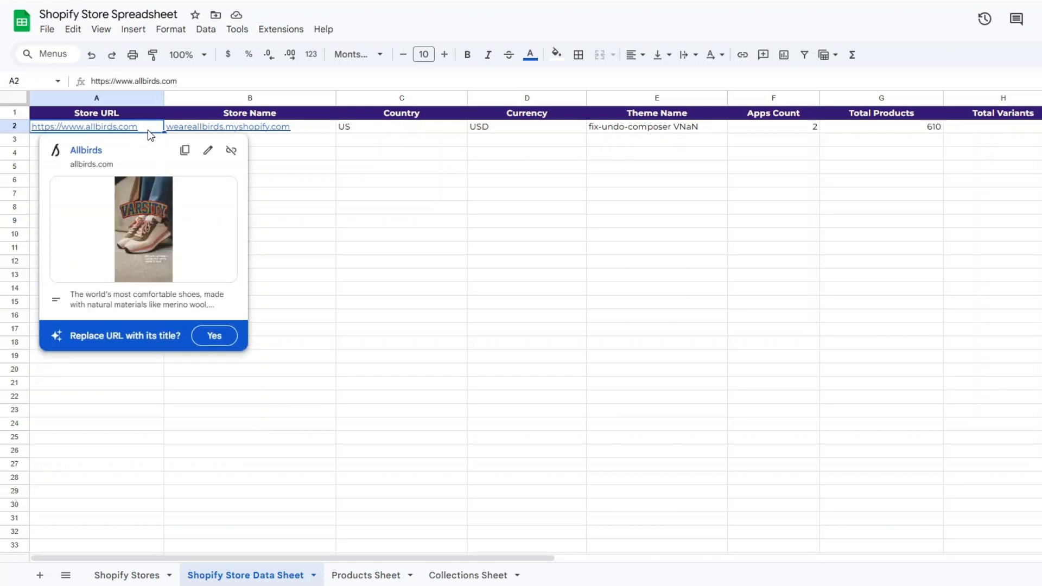
pyautogui.click(327, 206)
pyautogui.click(121, 168)
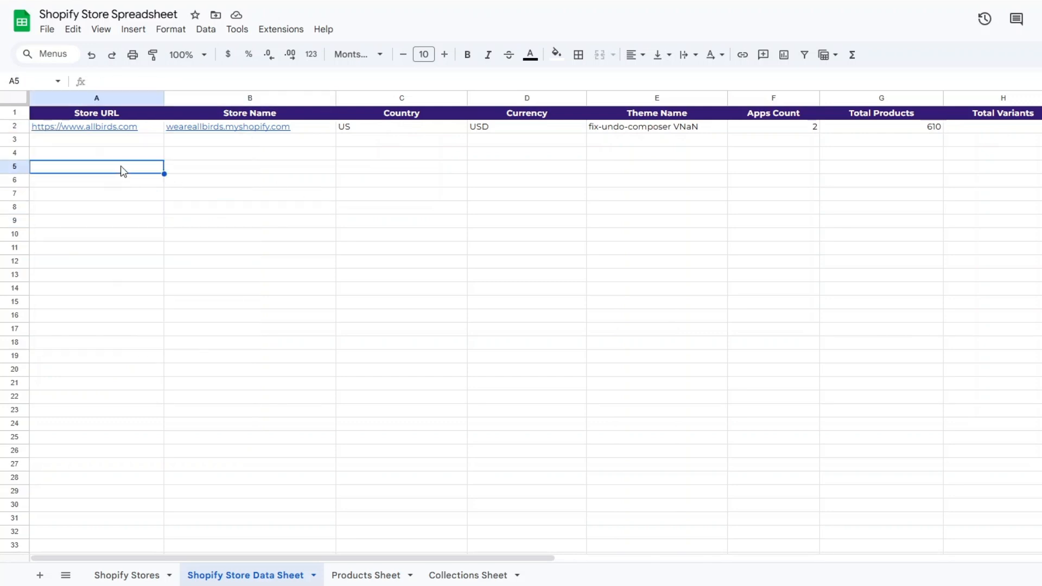
pyautogui.click(227, 169)
pyautogui.click(380, 174)
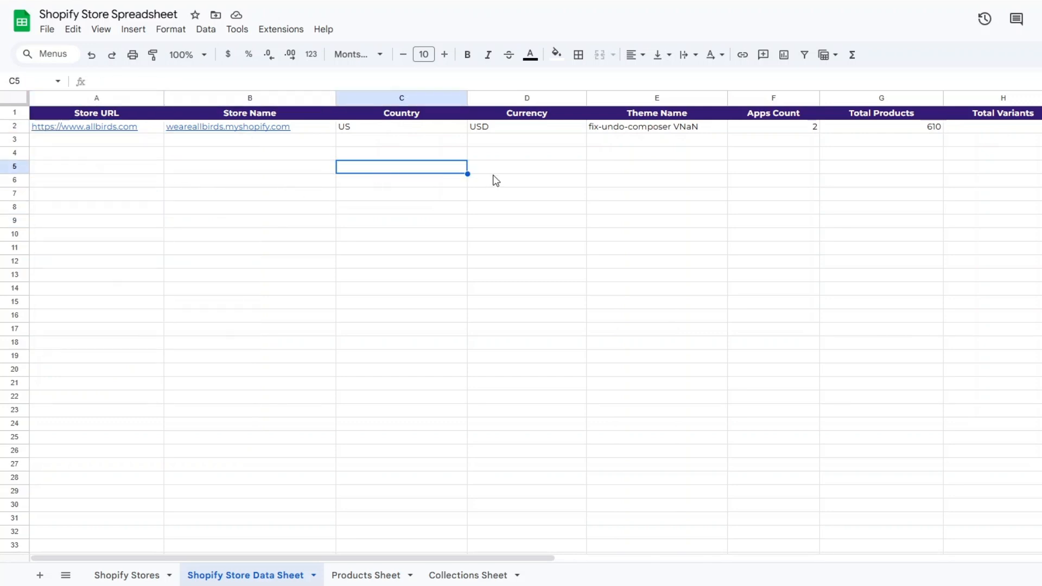
pyautogui.click(504, 179)
pyautogui.click(643, 179)
pyautogui.click(792, 144)
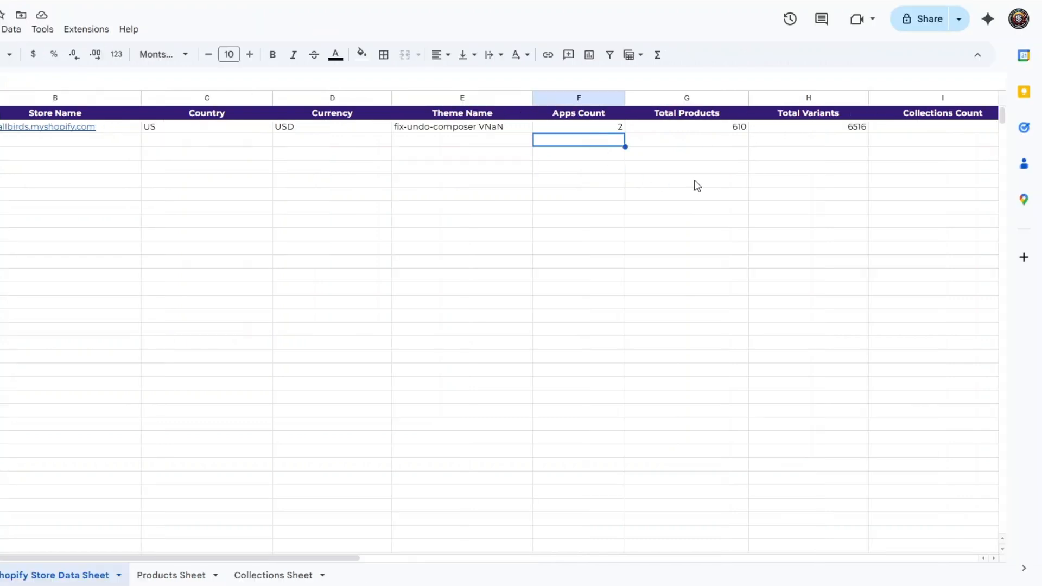
pyautogui.click(879, 184)
pyautogui.click(801, 172)
# Review the remaining store data columns from Collections Count to Products with description.
pyautogui.hscroll(10, 432, 547)
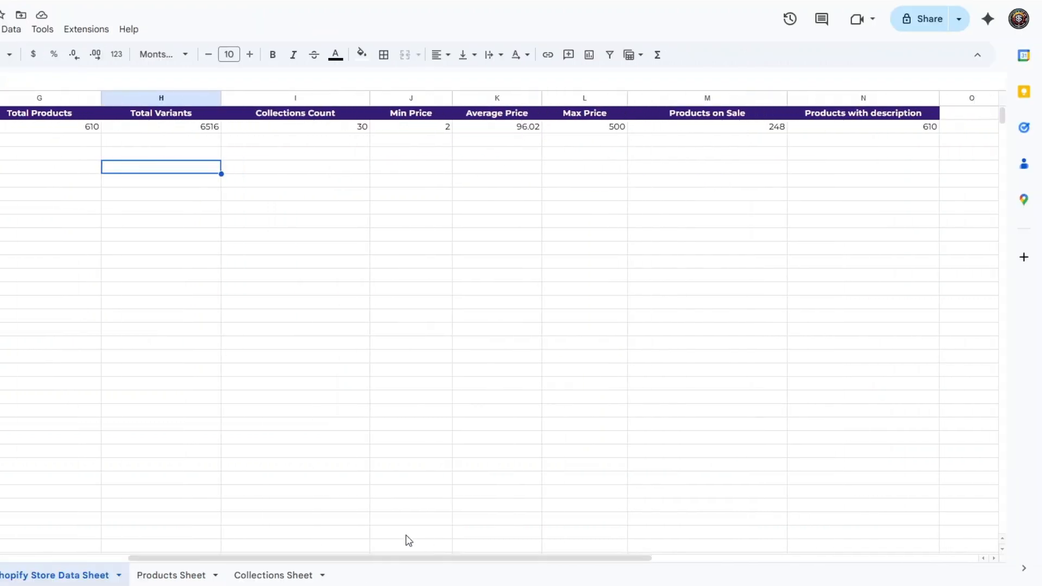
pyautogui.click(349, 164)
pyautogui.click(423, 167)
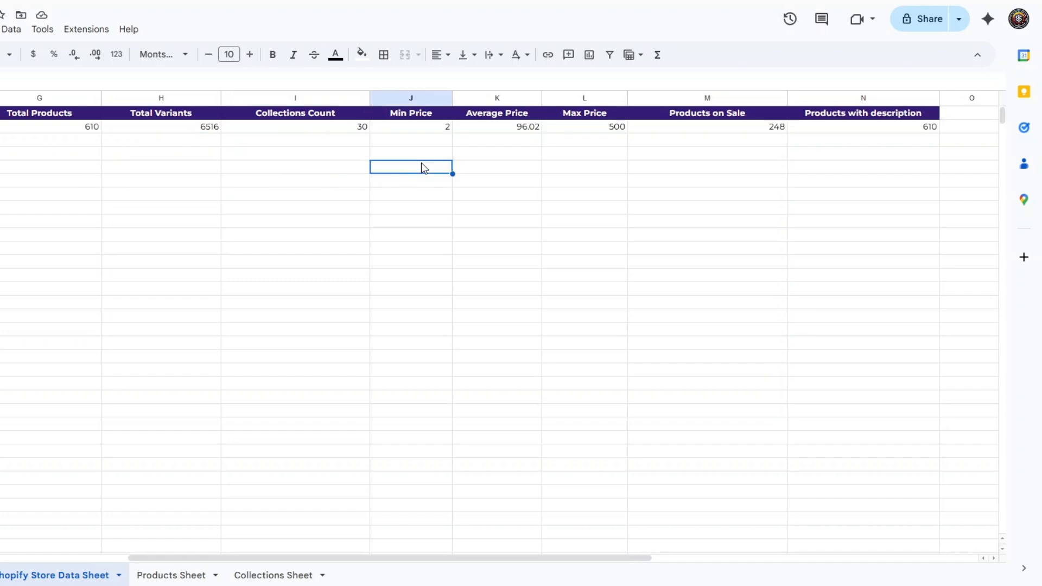
pyautogui.click(497, 168)
pyautogui.click(571, 169)
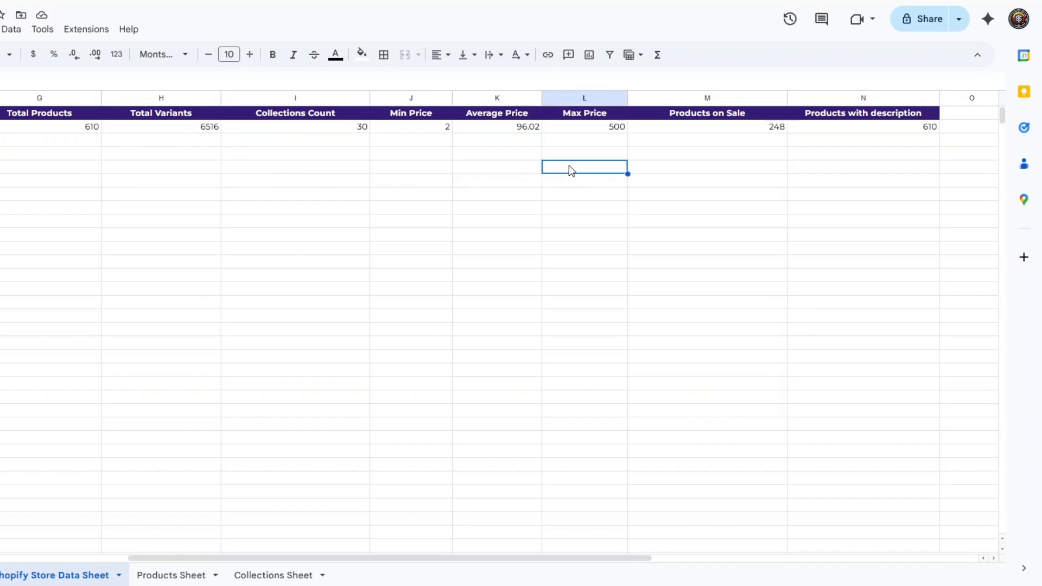
pyautogui.click(731, 168)
pyautogui.click(832, 154)
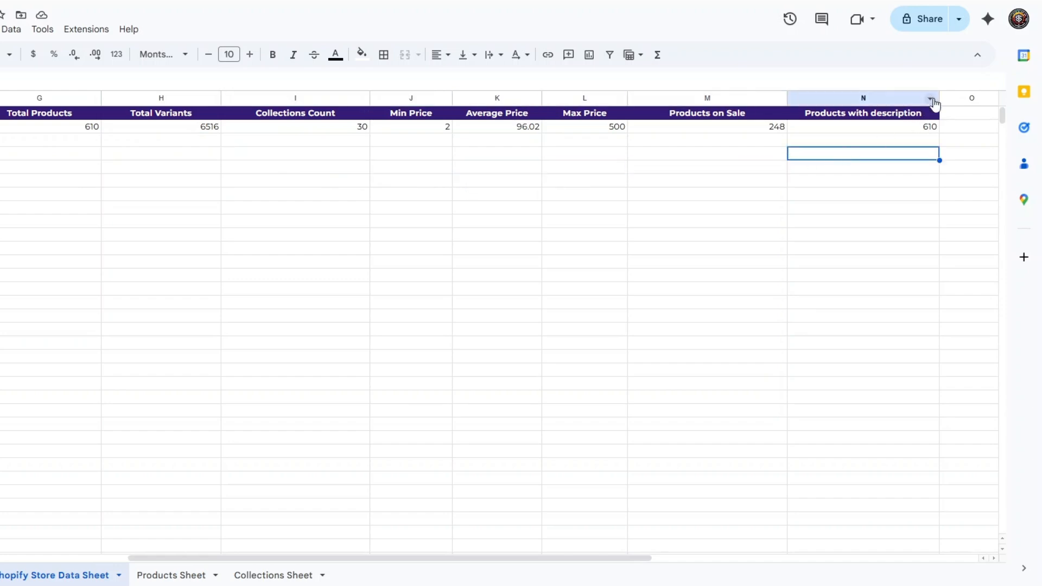
pyautogui.moveTo(943, 98); pyautogui.dragTo(958, 98)
pyautogui.click(785, 209)
pyautogui.moveTo(274, 559); pyautogui.dragTo(0, 563)
# Examine the product names written to the Top Product 1 through Top Product 5 columns of the Products Sheet.
pyautogui.click(161, 577)
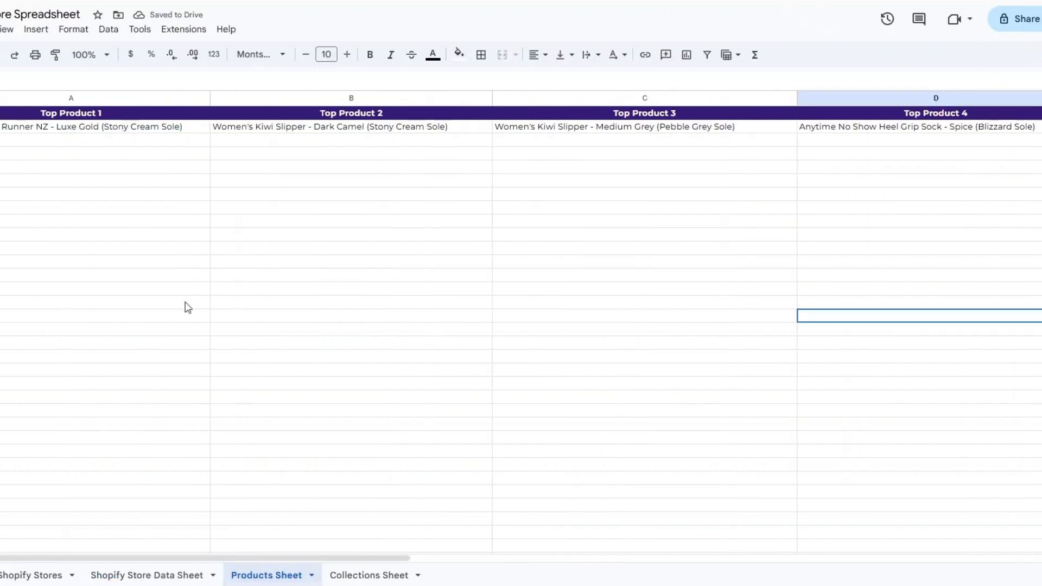
pyautogui.click(139, 194)
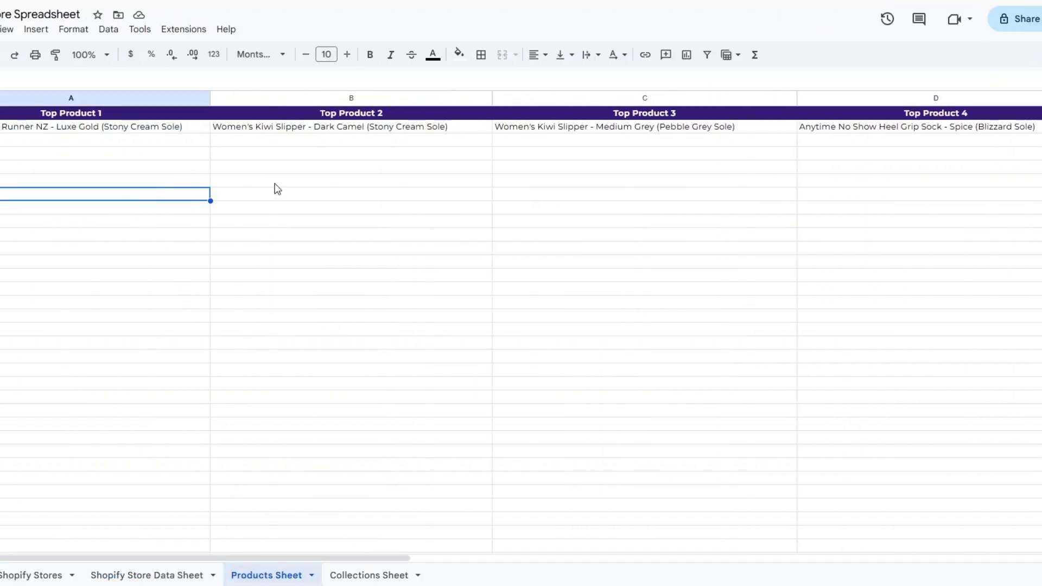
pyautogui.click(286, 183)
pyautogui.click(863, 181)
pyautogui.click(83, 191)
pyautogui.click(342, 185)
pyautogui.click(659, 181)
pyautogui.click(858, 182)
pyautogui.moveTo(353, 558); pyautogui.dragTo(483, 559)
pyautogui.click(864, 248)
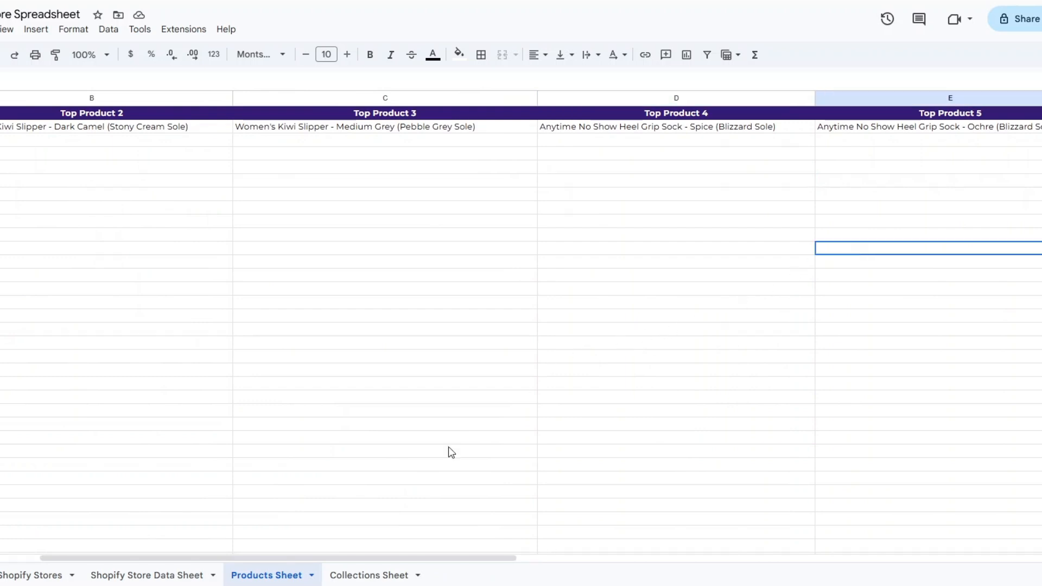
pyautogui.press('Left')
pyautogui.press('Left')
pyautogui.moveTo(395, 565); pyautogui.dragTo(147, 460)
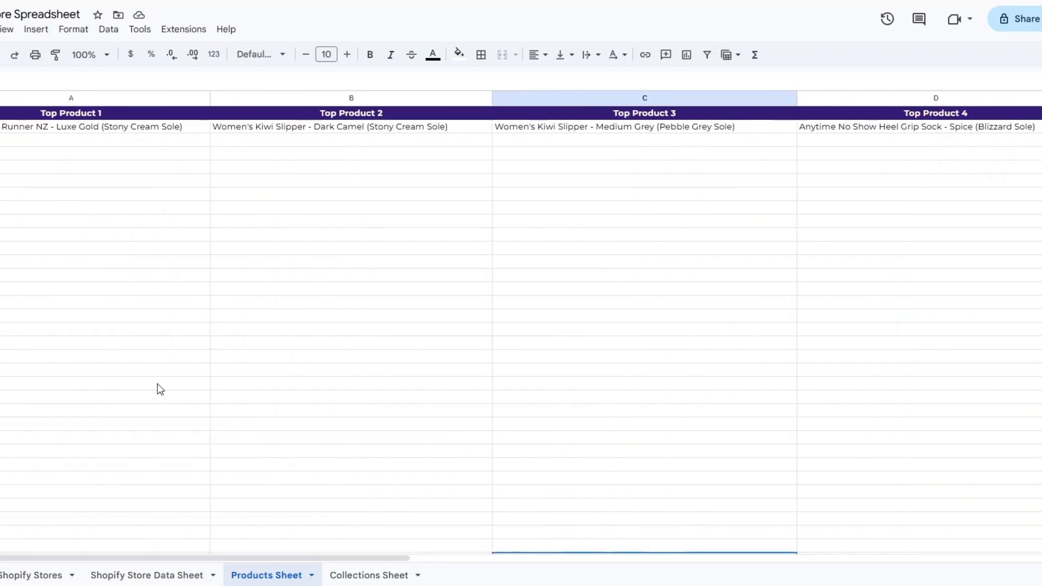
pyautogui.click(176, 250)
# Examine the entries in the Collections 1 through Collections 5 columns of the Collections Sheet.
pyautogui.click(360, 574)
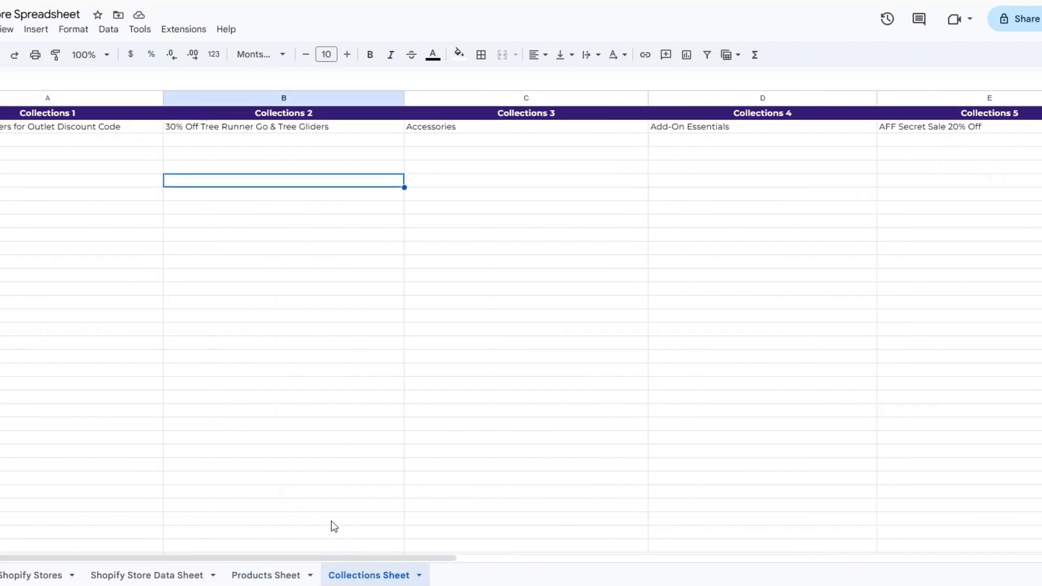
pyautogui.click(77, 170)
pyautogui.click(299, 184)
pyautogui.click(523, 184)
pyautogui.click(863, 195)
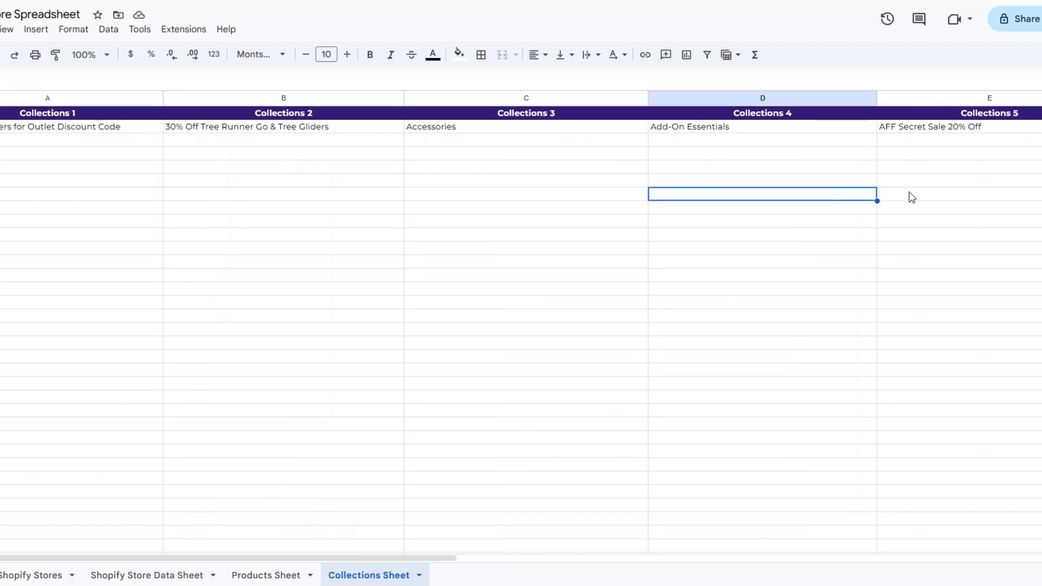
pyautogui.click(962, 195)
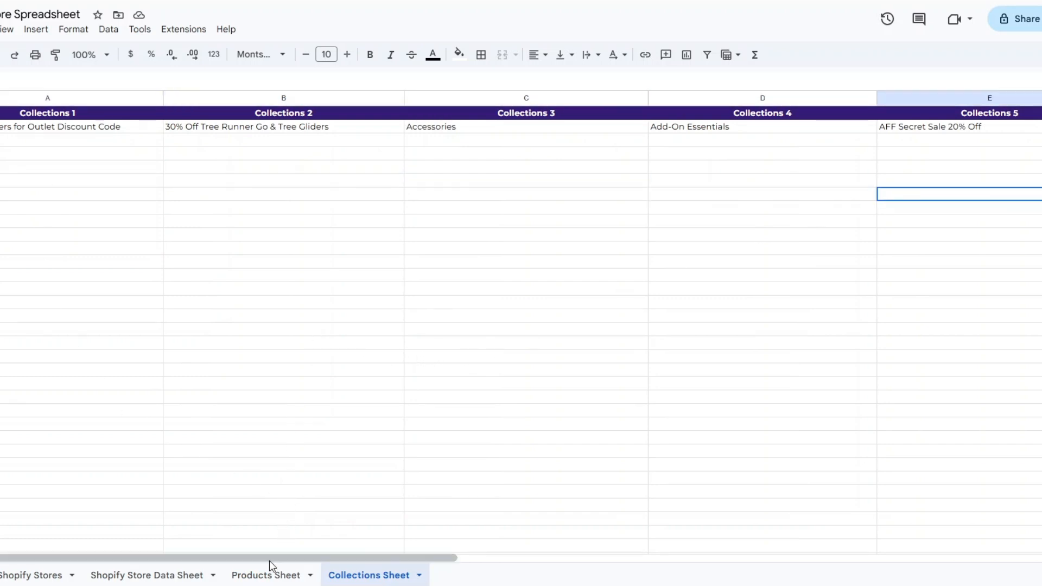
# Return to the Shopify Stores sheet and check the store URL listed there.
pyautogui.click(115, 574)
pyautogui.click(33, 156)
pyautogui.hotkey('ctrl', 'pageup')
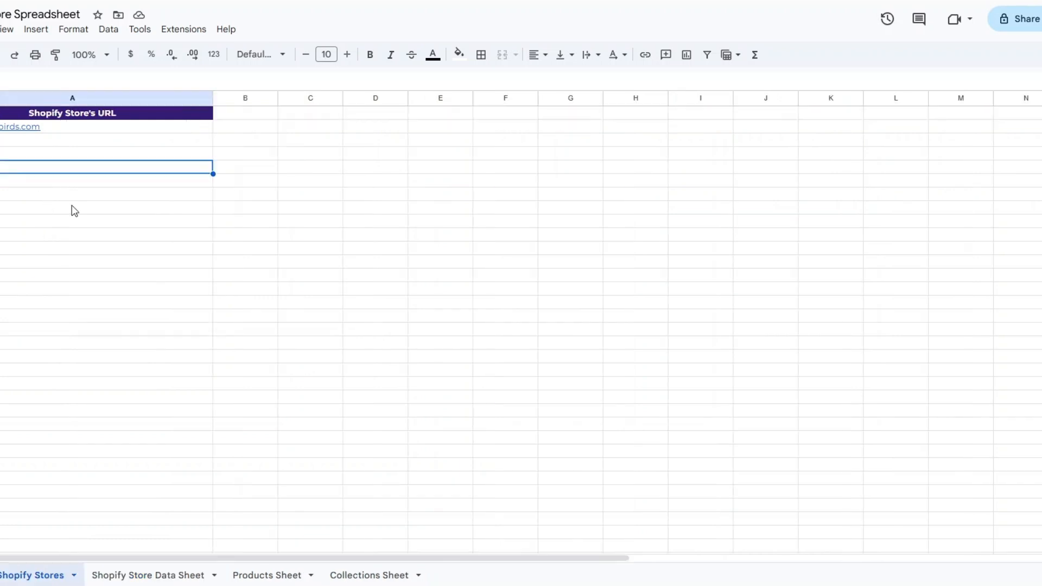
pyautogui.click(65, 127)
pyautogui.click(45, 382)
pyautogui.click(45, 211)
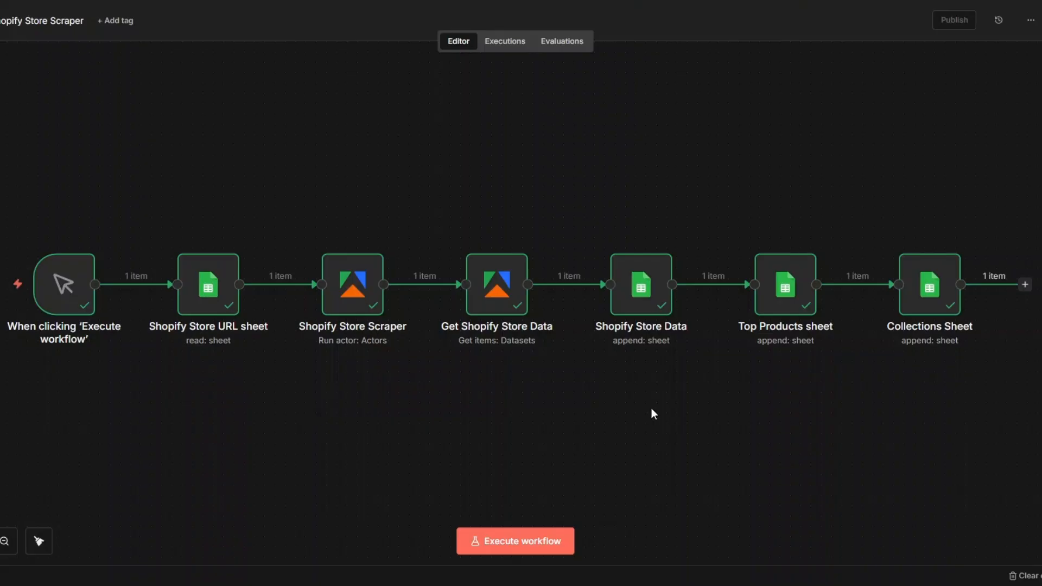
# Switch to the n8n workflow and review the Shopify Store URL sheet node's parameters and output, closing it when done.
pyautogui.rightClick(234, 255)
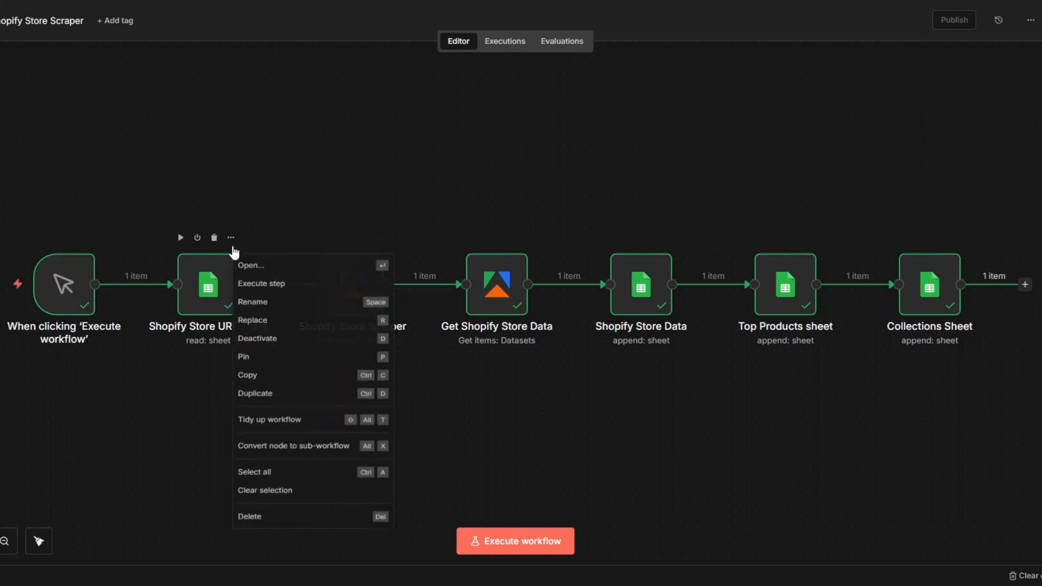
pyautogui.click(255, 271)
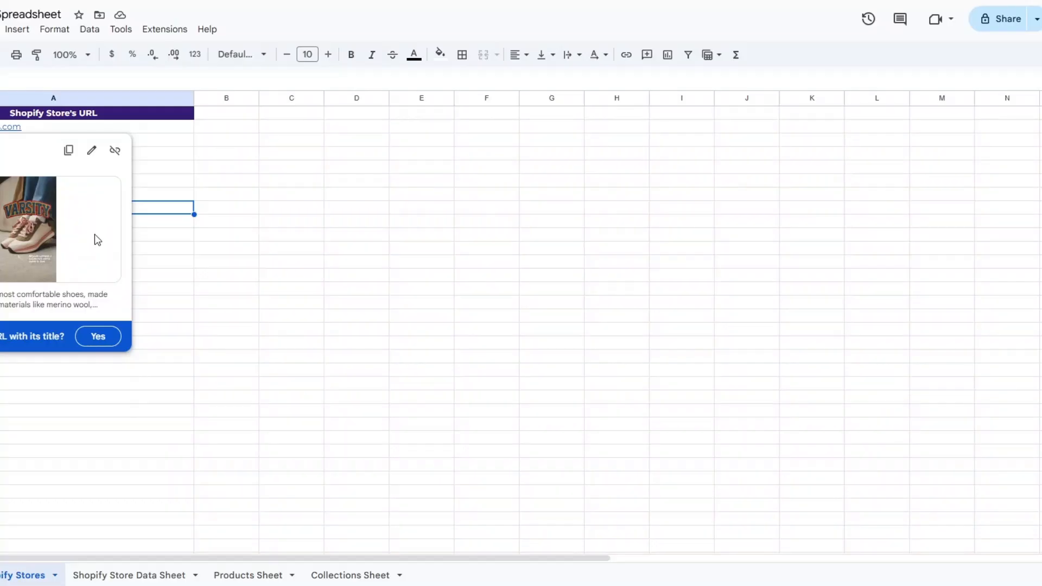
pyautogui.click(145, 333)
pyautogui.click(57, 156)
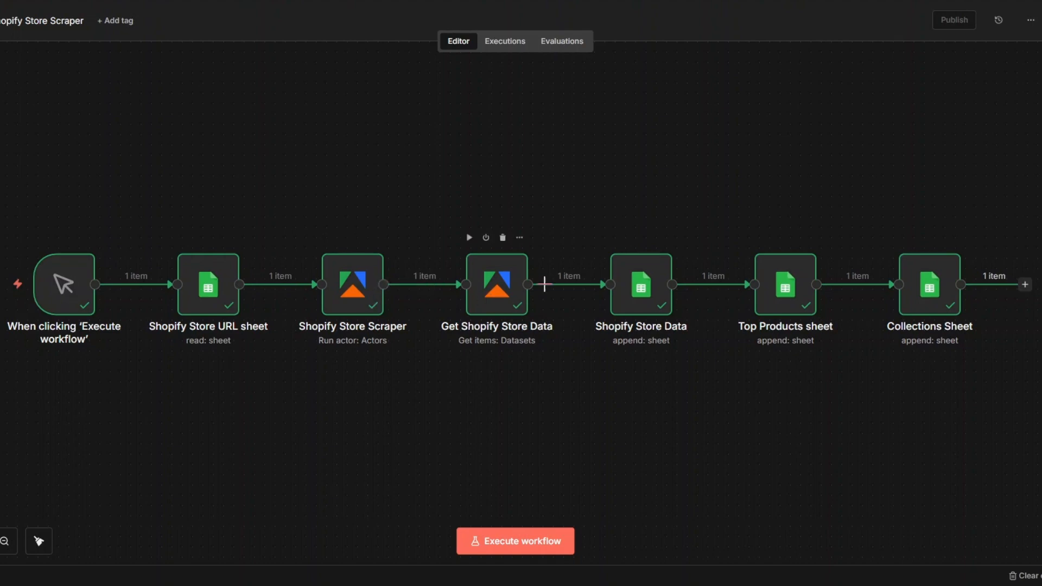
pyautogui.click(639, 309)
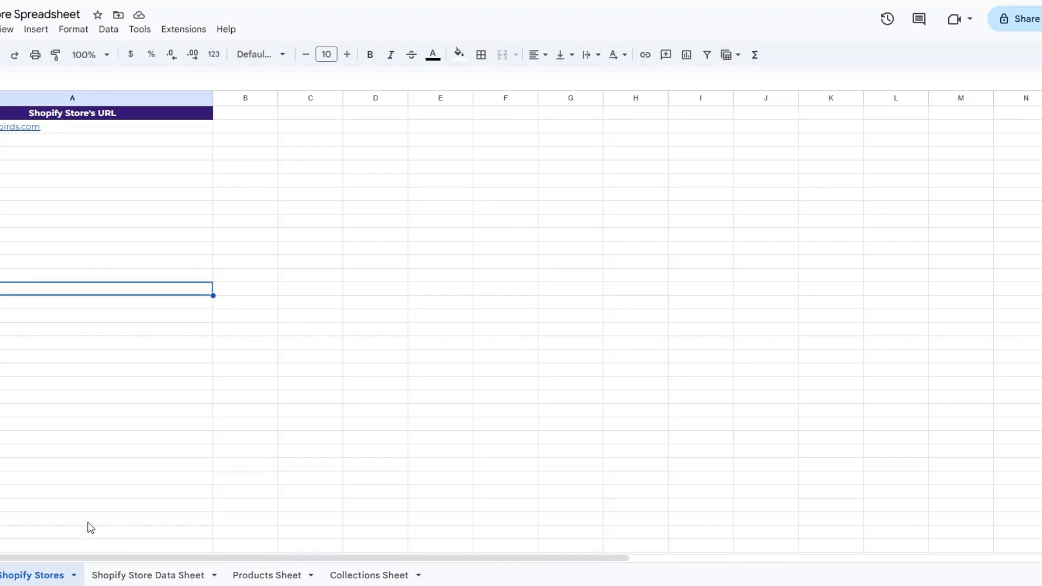
# Look through the Shopify Stores, Store Data, Products and Collections sheets of the spreadsheet once more.
pyautogui.click(124, 575)
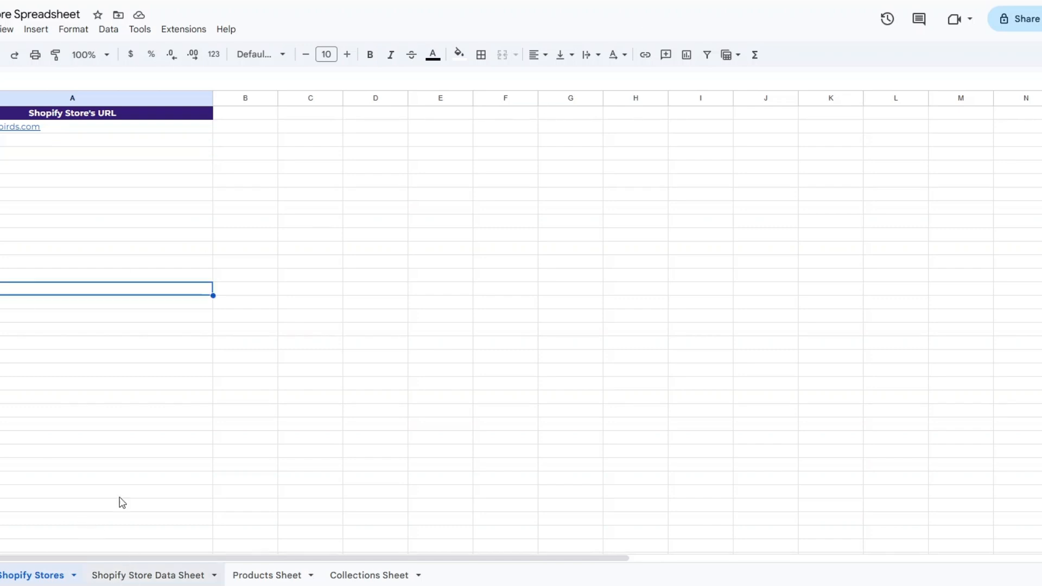
pyautogui.click(97, 248)
pyautogui.click(607, 235)
pyautogui.click(665, 235)
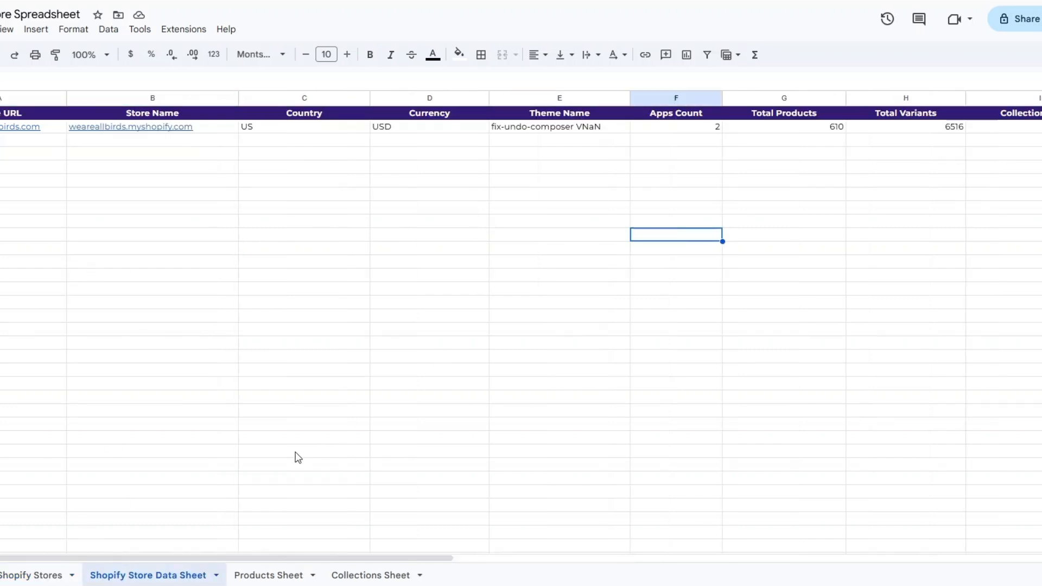
pyautogui.click(274, 576)
pyautogui.click(384, 576)
pyautogui.click(395, 263)
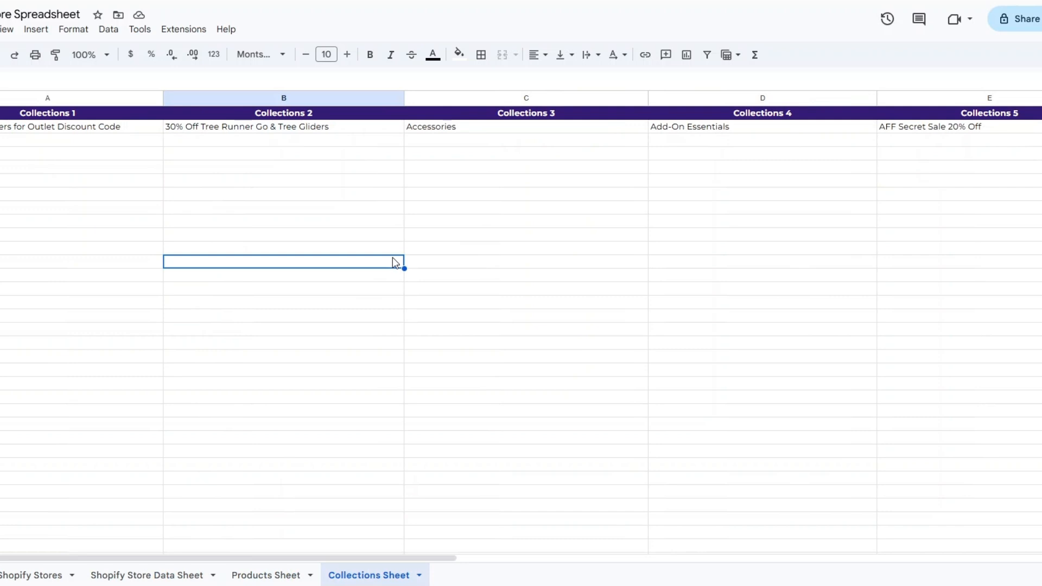
pyautogui.click(41, 576)
pyautogui.click(130, 576)
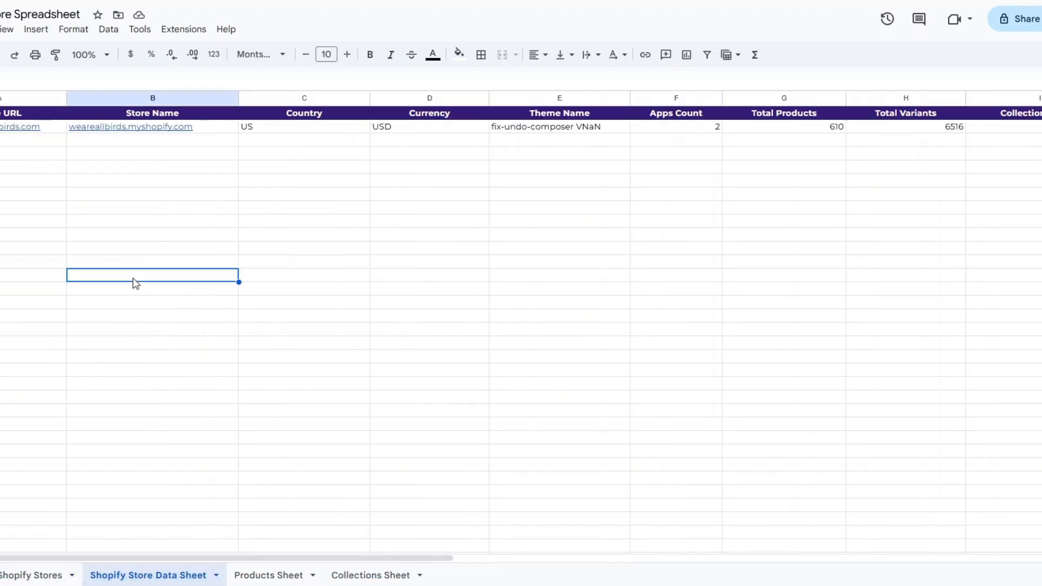
pyautogui.click(282, 264)
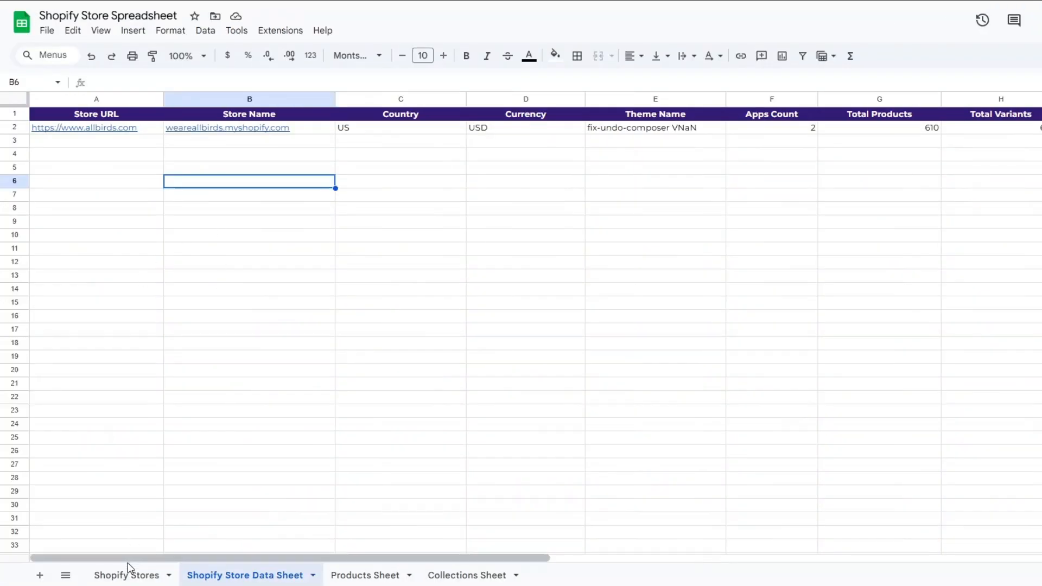
pyautogui.click(129, 574)
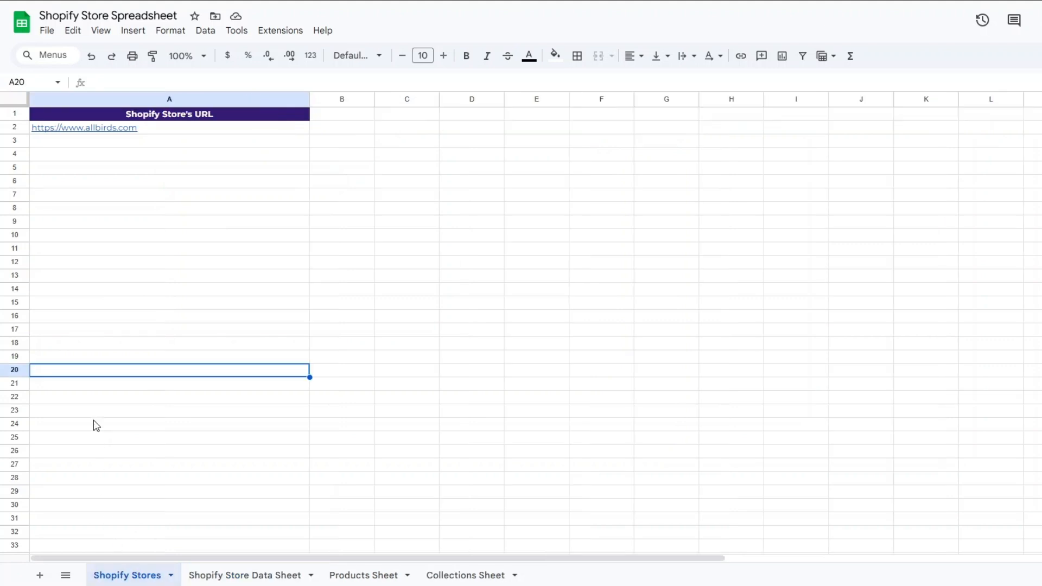
pyautogui.click(163, 182)
pyautogui.click(163, 129)
pyautogui.rightClick(163, 129)
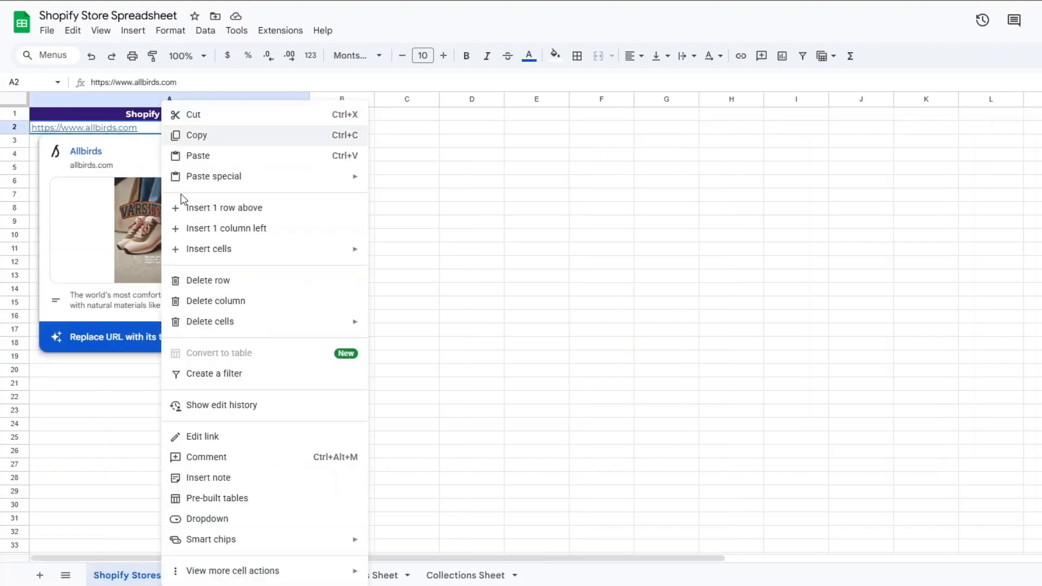
pyautogui.click(205, 281)
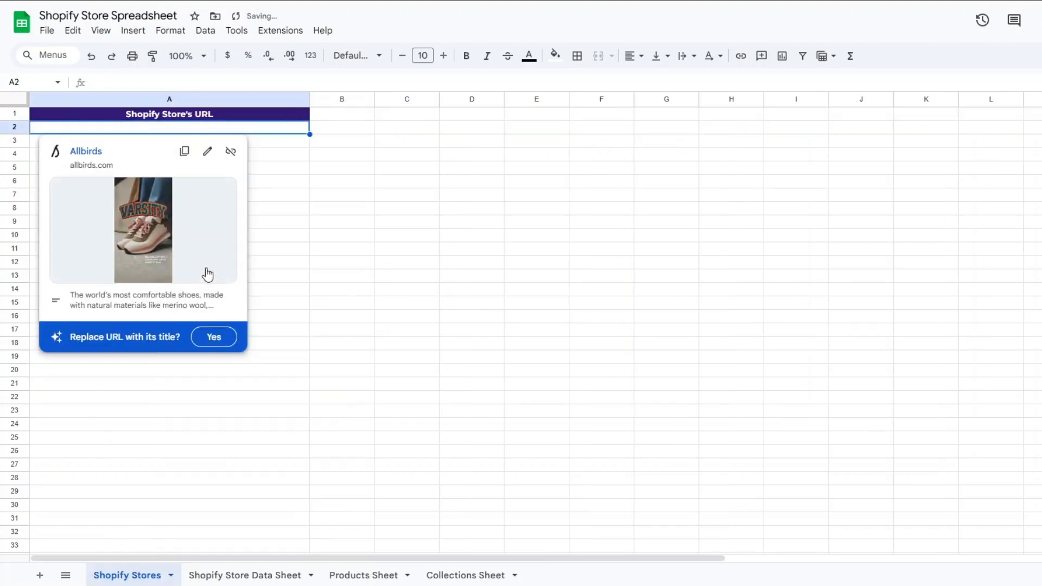
pyautogui.write('https://alpineskin.com')
pyautogui.click(216, 185)
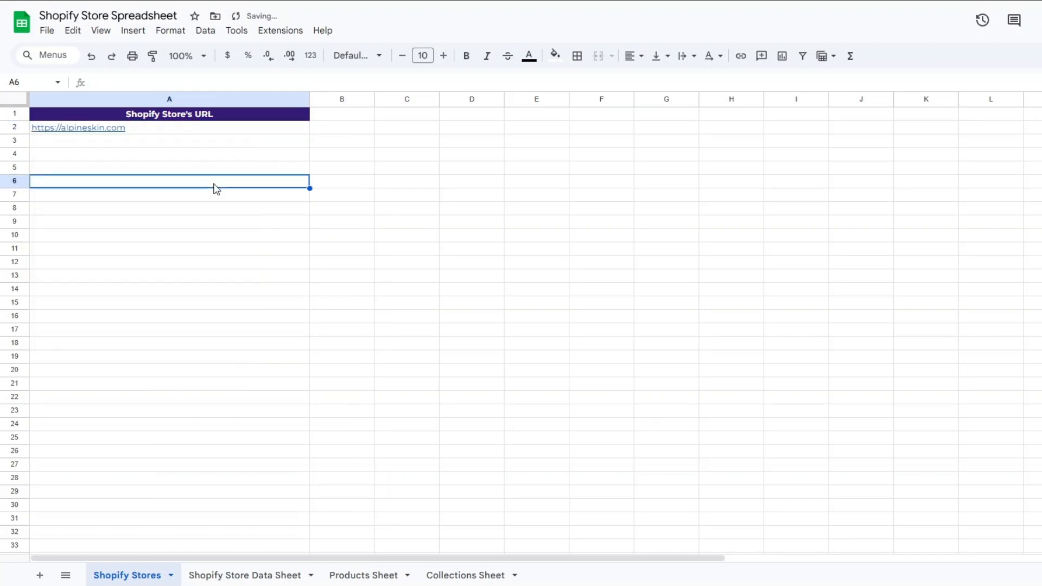
pyautogui.click(174, 129)
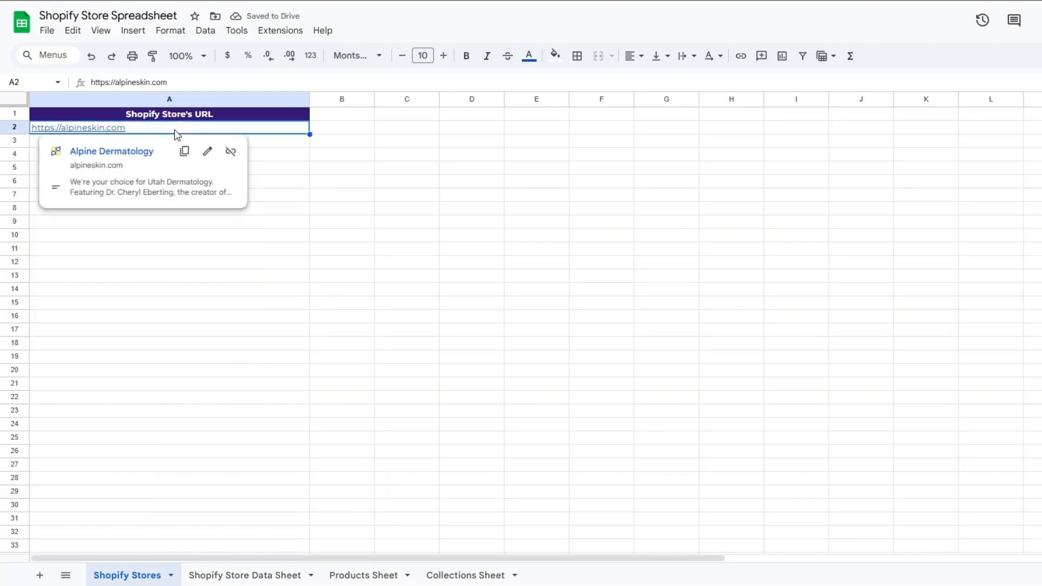
# Switch to the n8n editor and execute the whole Shopify Store Scraper workflow.
pyautogui.click(146, 269)
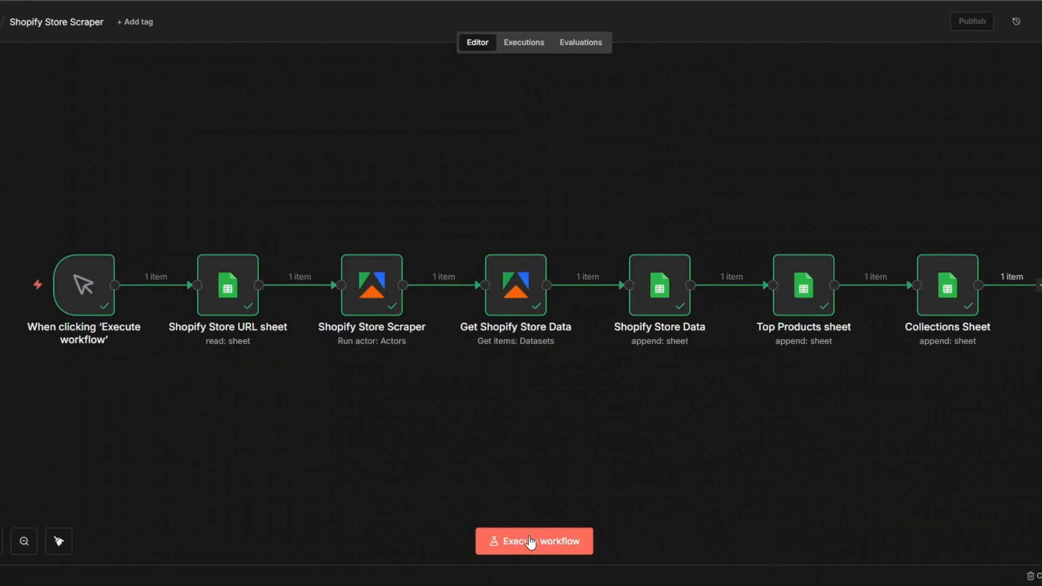
pyautogui.click(531, 542)
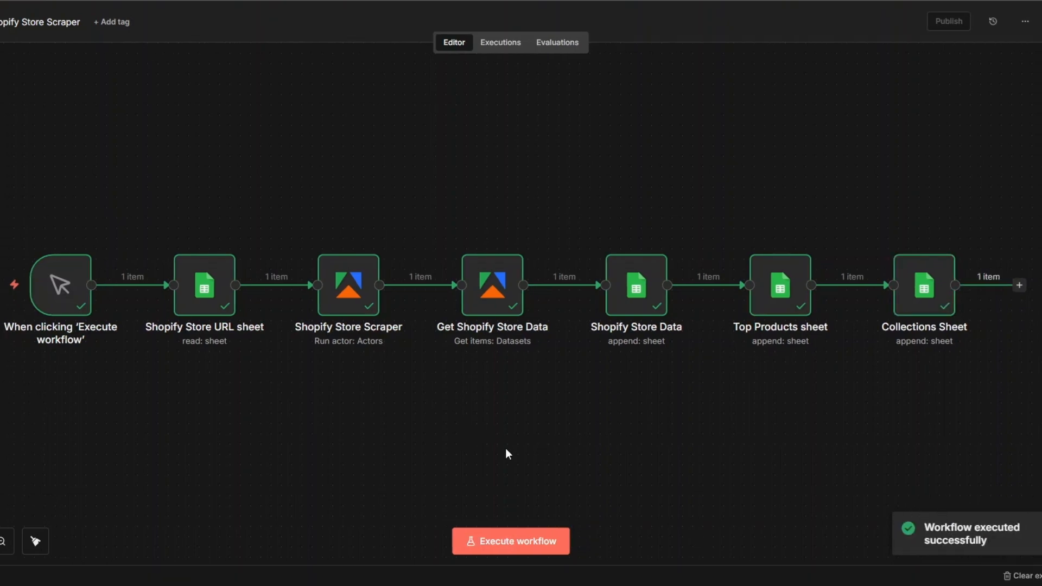
# Review the Shopify Store URL sheet node's parameters and output, close it, and look over the following workflow nodes.
pyautogui.click(226, 239)
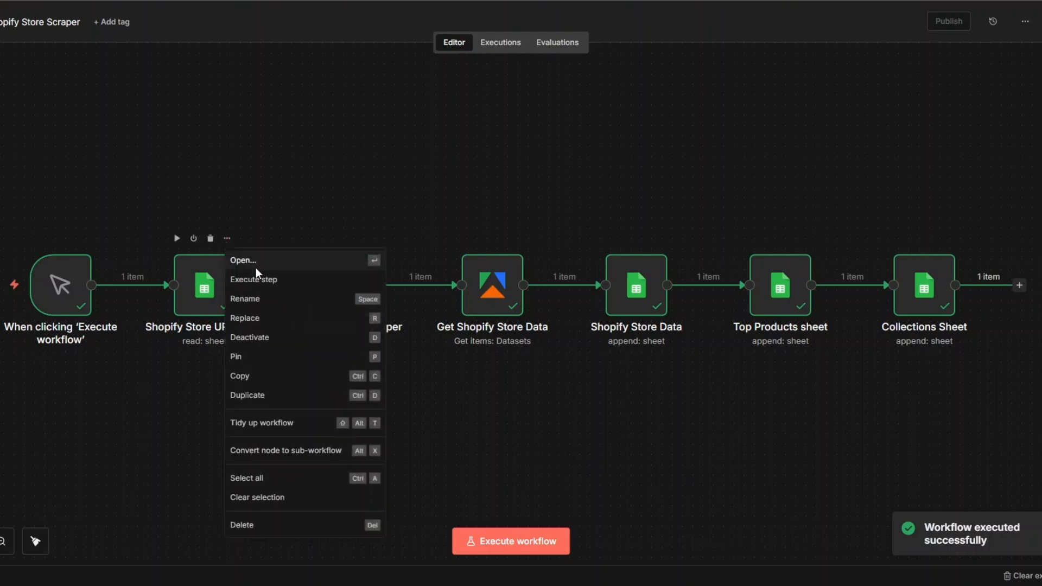
pyautogui.click(256, 268)
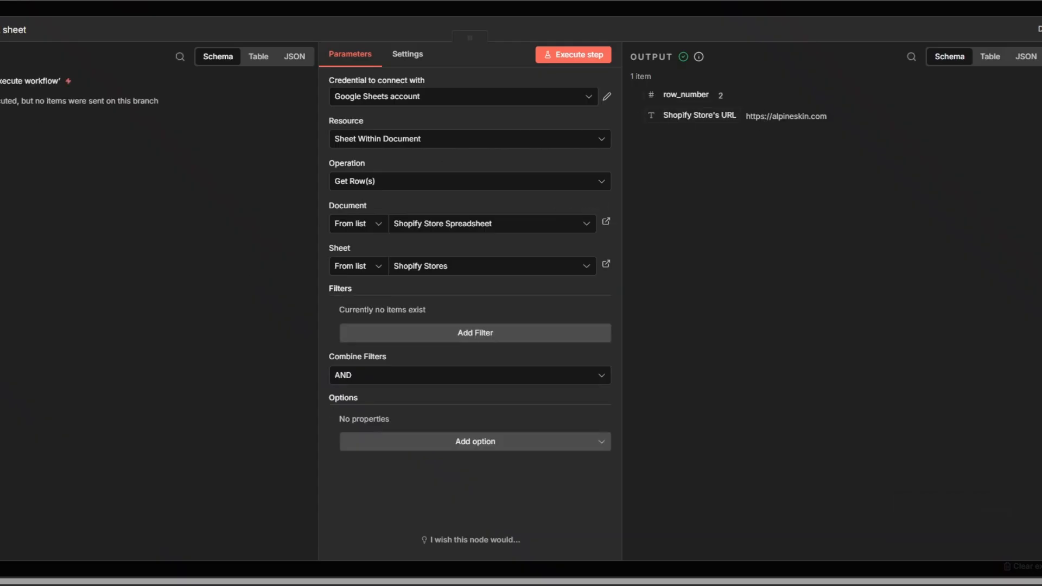
pyautogui.press('Escape')
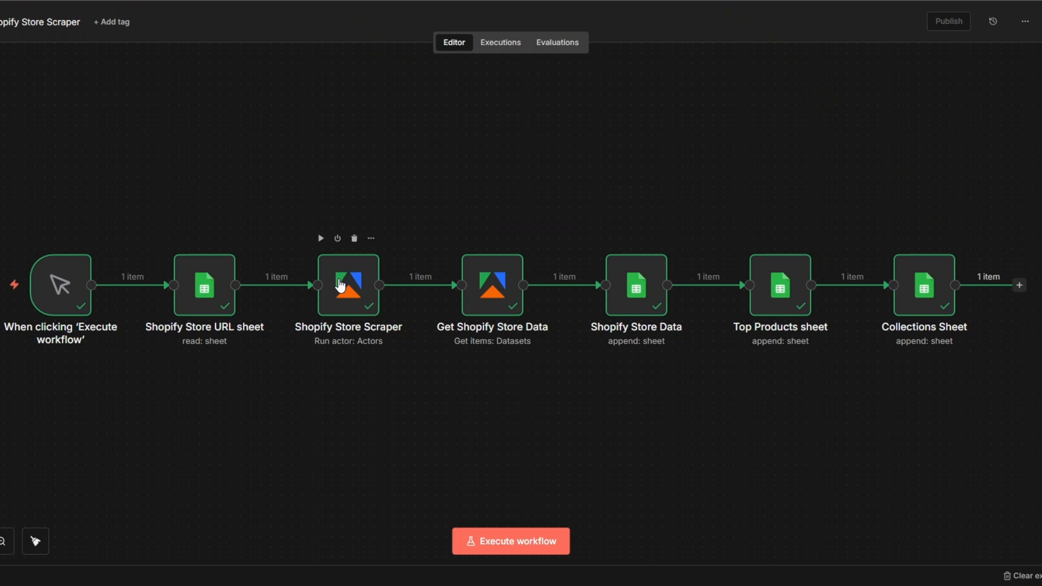
pyautogui.click(490, 286)
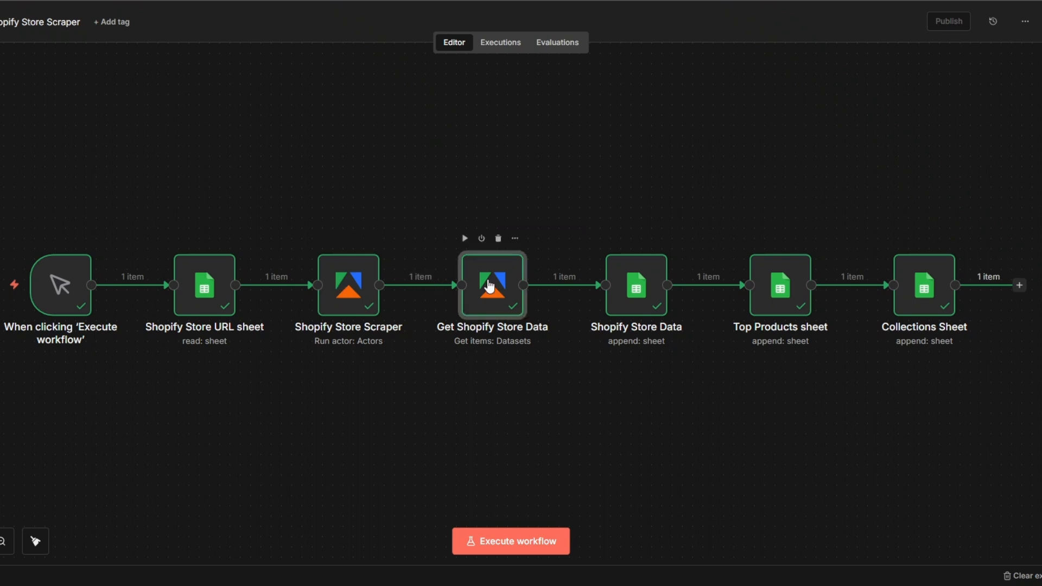
pyautogui.click(638, 301)
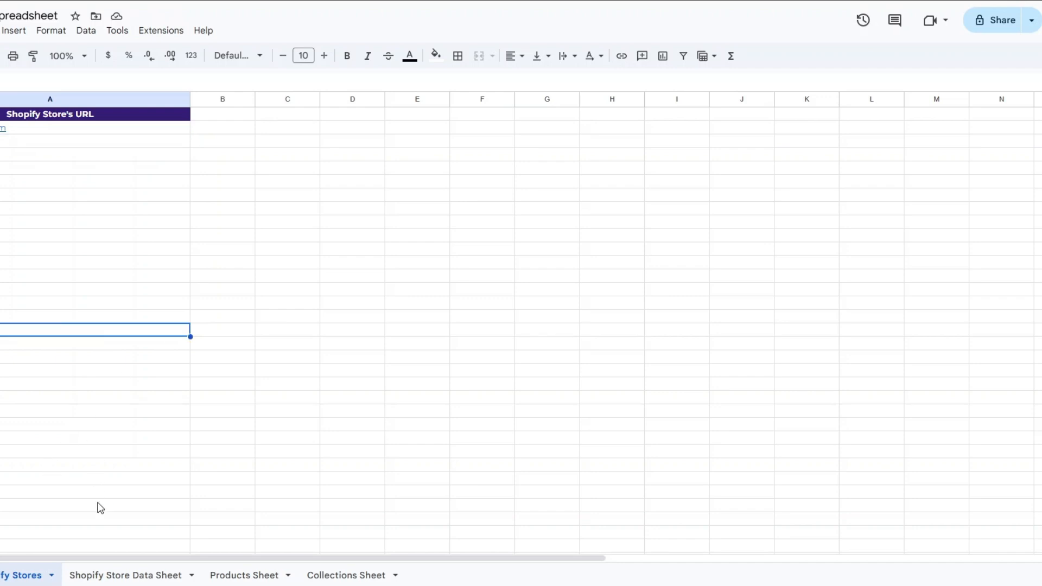
# Switch to the spreadsheet's Shopify Store Data Sheet in Google Sheets and widen the Store Name column slightly.
pyautogui.click(105, 574)
pyautogui.click(62, 236)
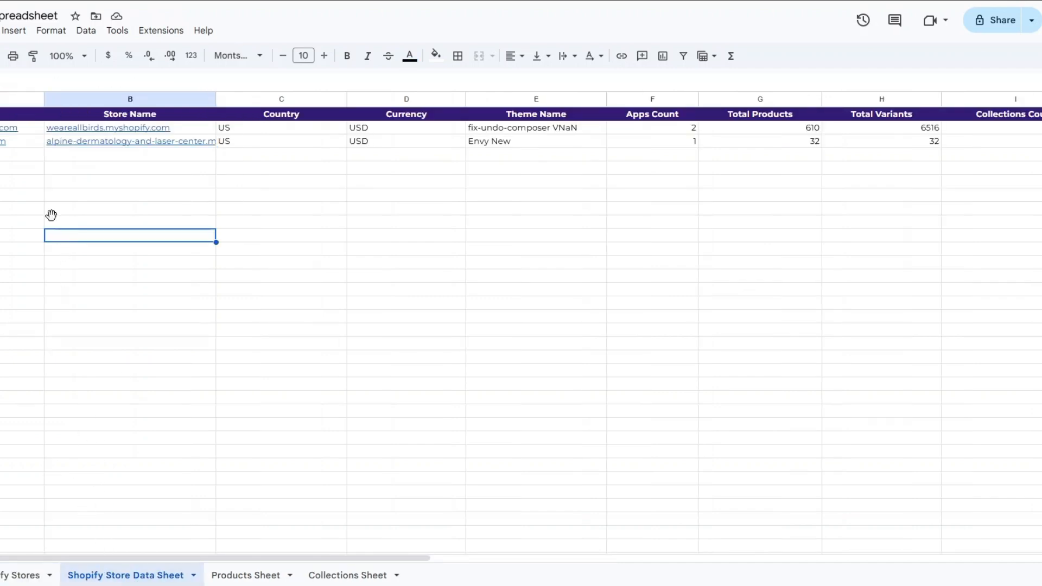
pyautogui.click(16, 156)
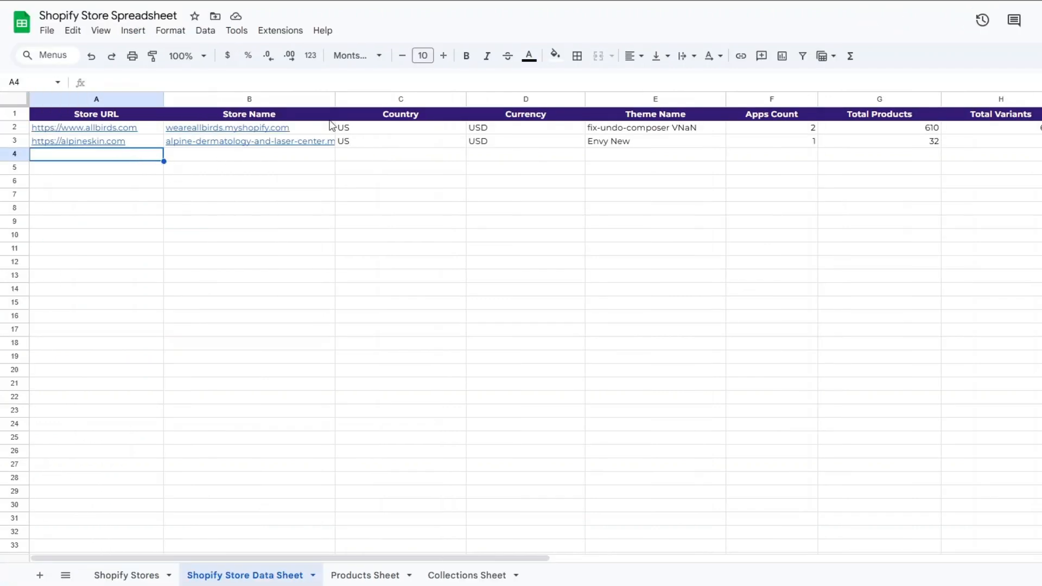
pyautogui.moveTo(336, 99); pyautogui.dragTo(358, 99)
# Examine the scraped store rows from the Store Name column through to Total Variants.
pyautogui.click(274, 198)
pyautogui.click(423, 179)
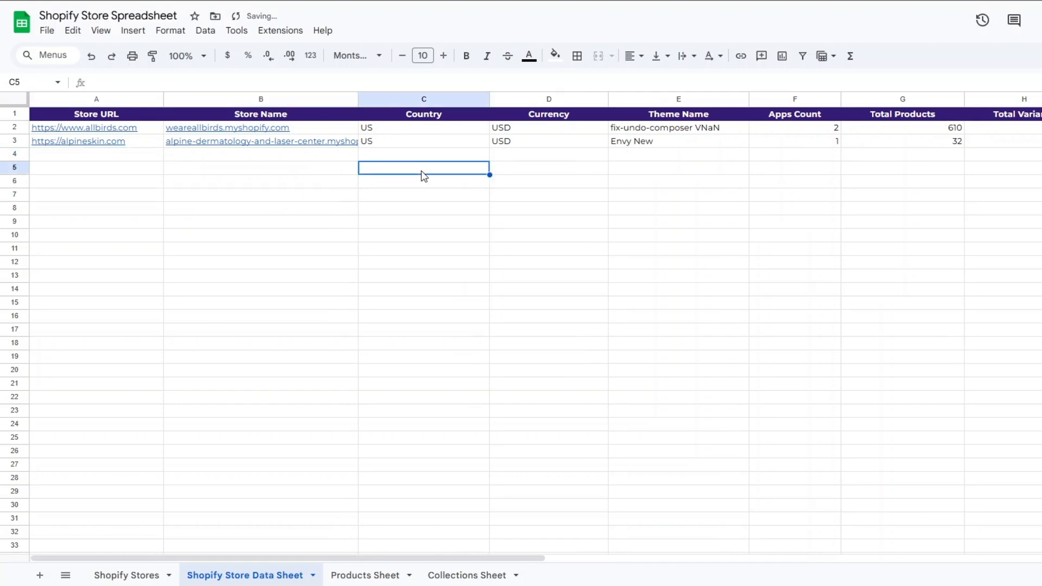
pyautogui.click(542, 182)
pyautogui.click(673, 184)
pyautogui.click(797, 188)
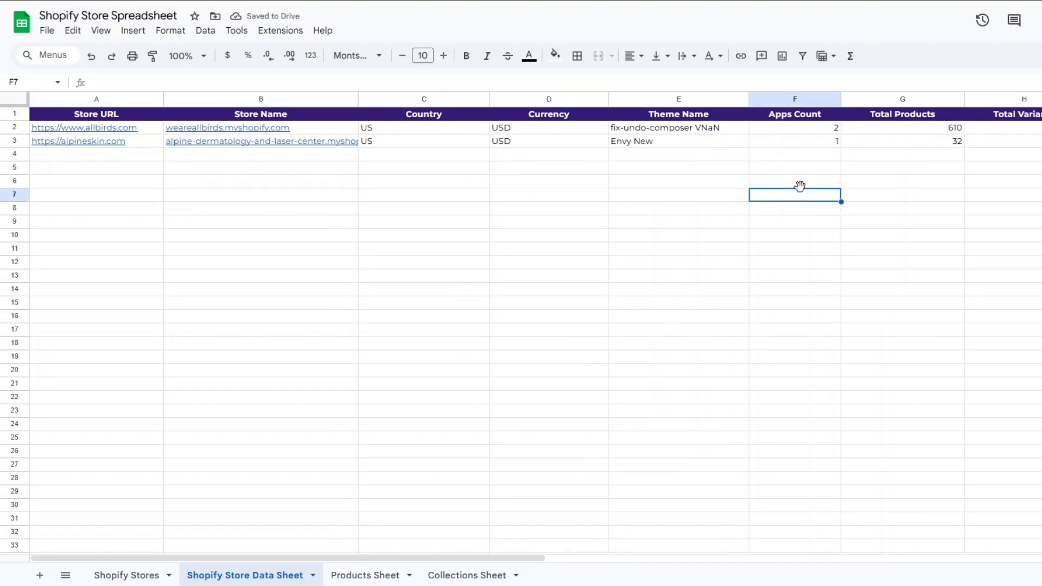
pyautogui.click(906, 183)
pyautogui.click(1013, 183)
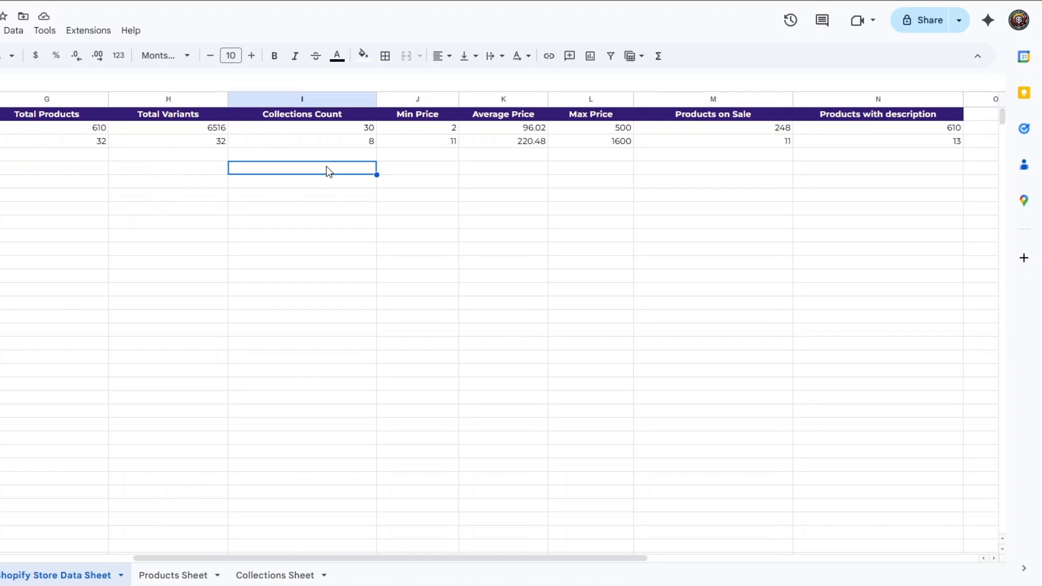
# Examine the Min Price, Average Price, Max Price, Products on Sale and Products with description columns for both stores.
pyautogui.click(431, 169)
pyautogui.click(510, 181)
pyautogui.click(596, 181)
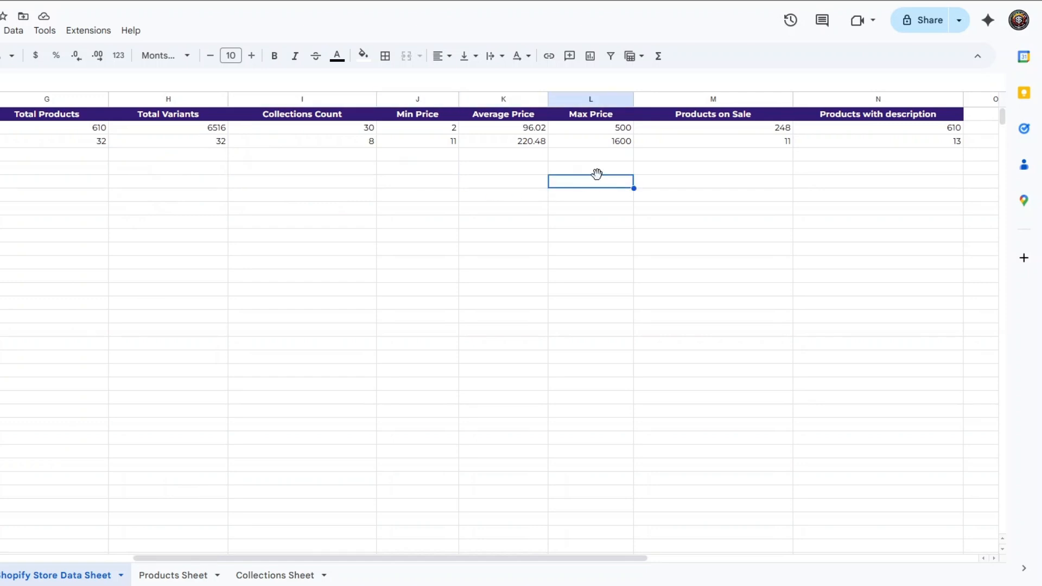
pyautogui.click(727, 169)
pyautogui.click(923, 163)
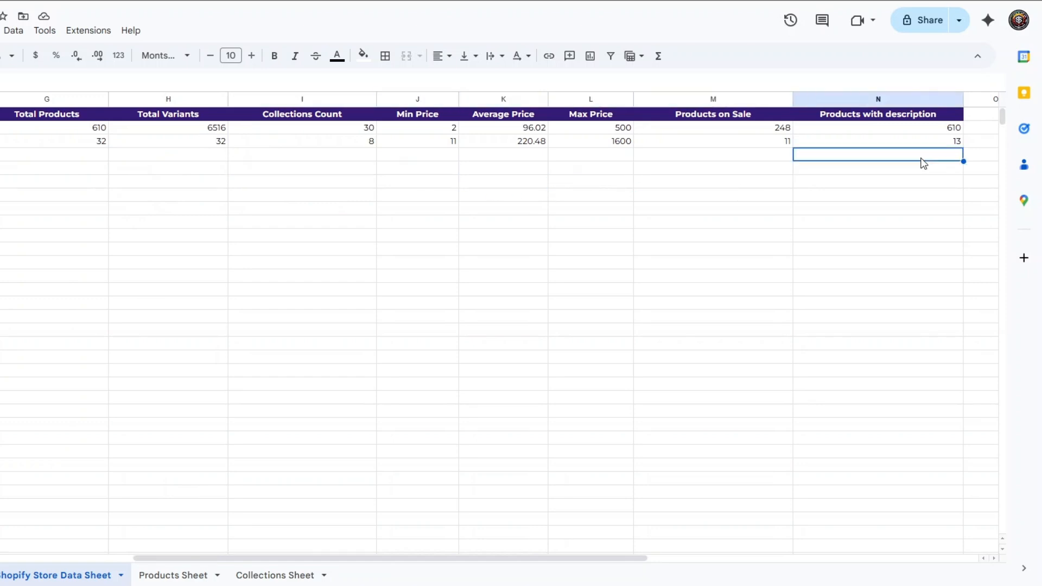
pyautogui.moveTo(230, 558); pyautogui.dragTo(12, 558)
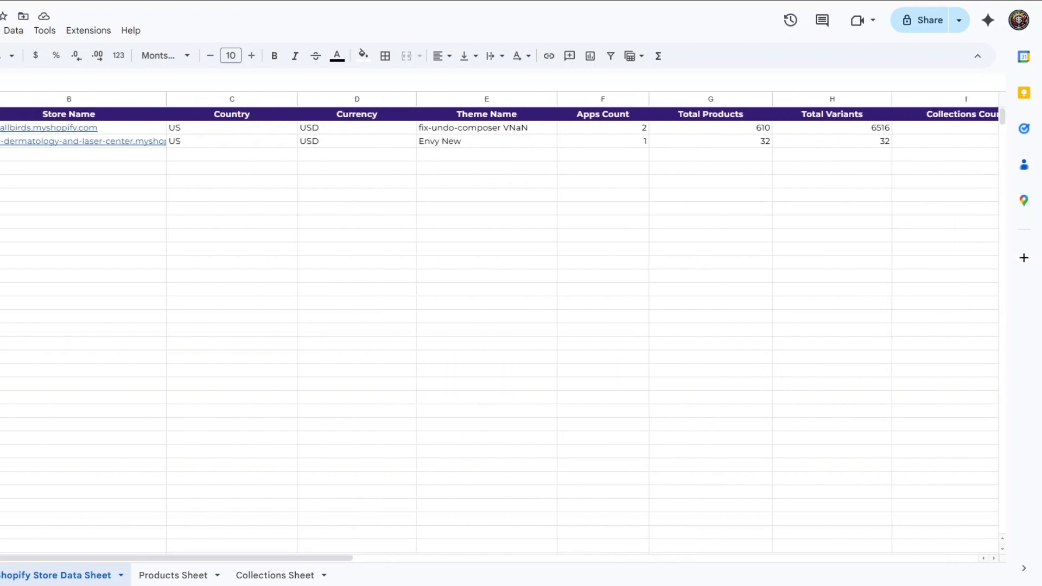
pyautogui.click(109, 289)
# Open the Products Sheet and examine the Top Product 1 to Top Product 5 columns for the new store.
pyautogui.click(173, 574)
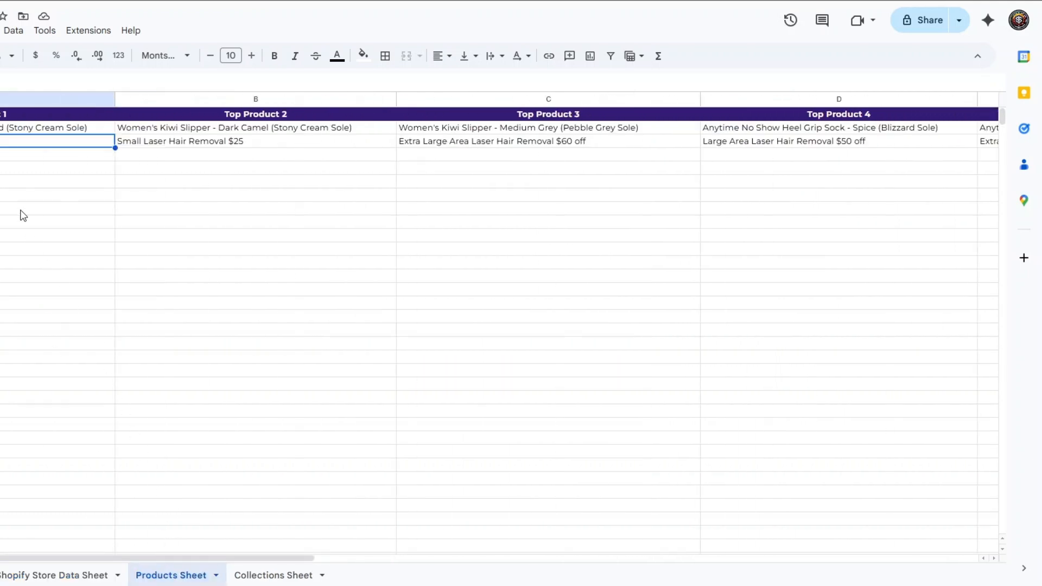
pyautogui.click(23, 181)
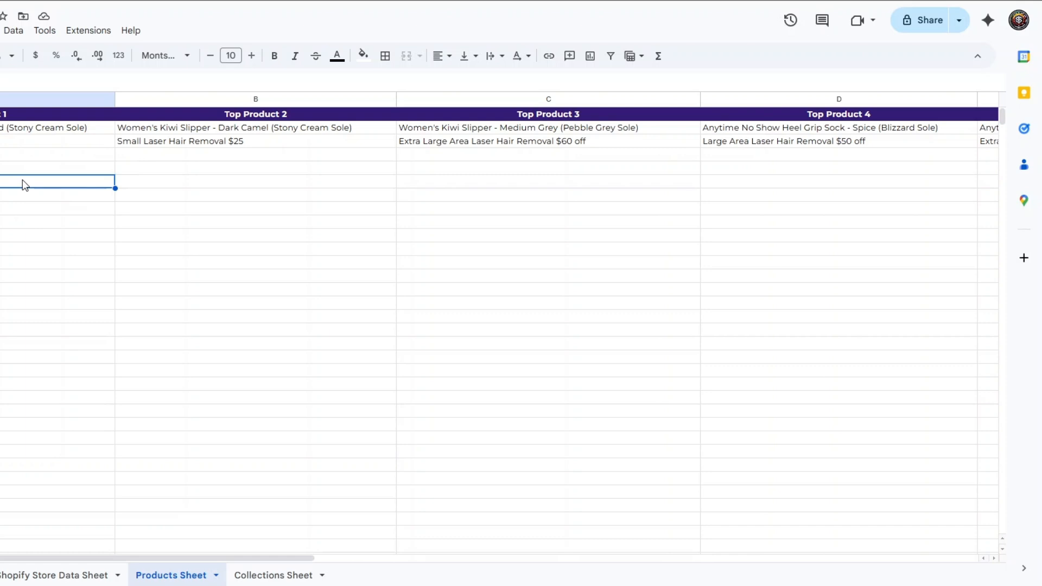
pyautogui.click(130, 182)
pyautogui.click(732, 183)
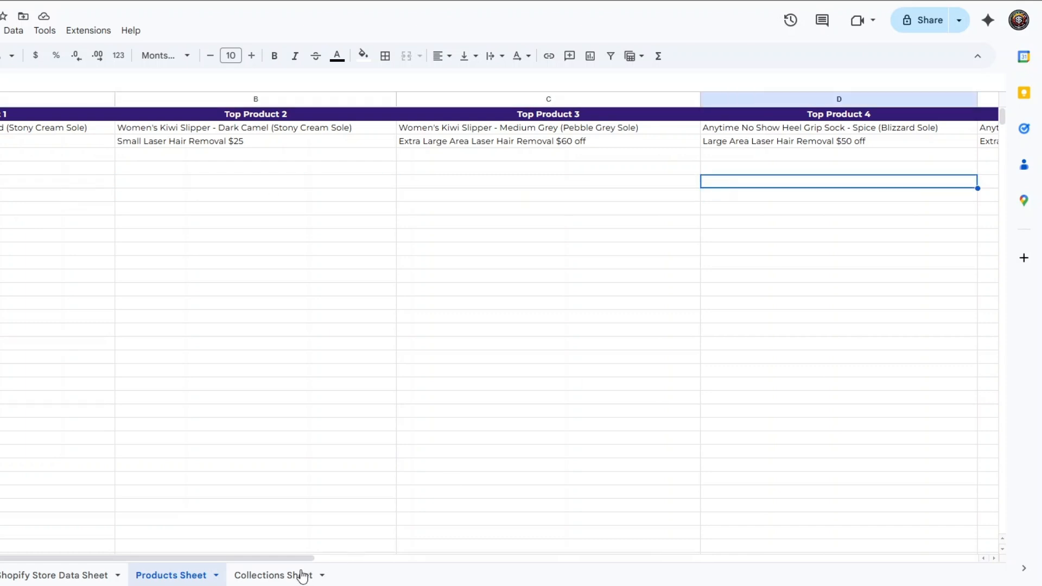
pyautogui.hscroll(5, 537, 453)
pyautogui.click(856, 221)
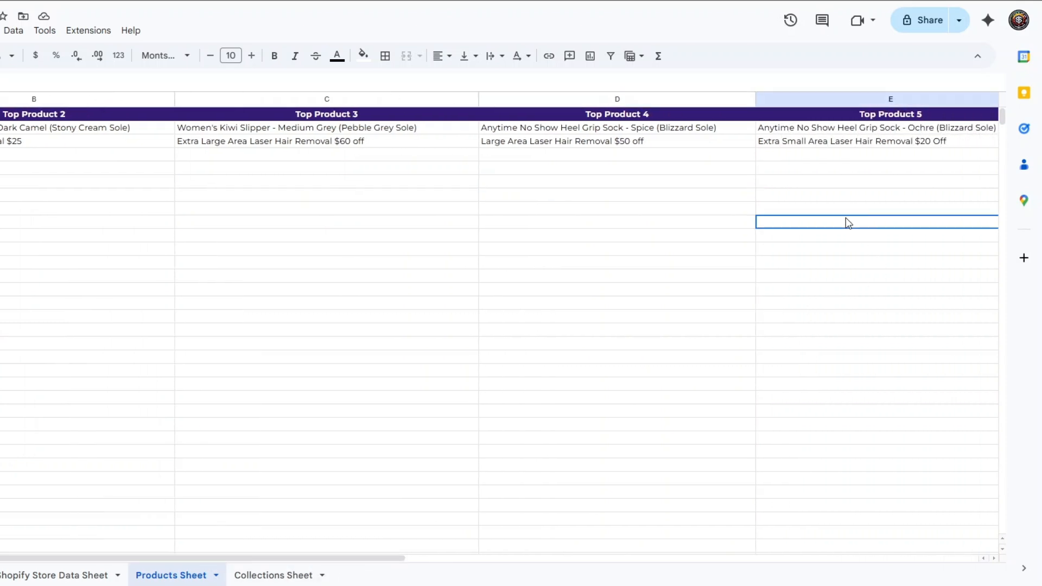
pyautogui.moveTo(292, 557); pyautogui.dragTo(201, 559)
pyautogui.click(57, 225)
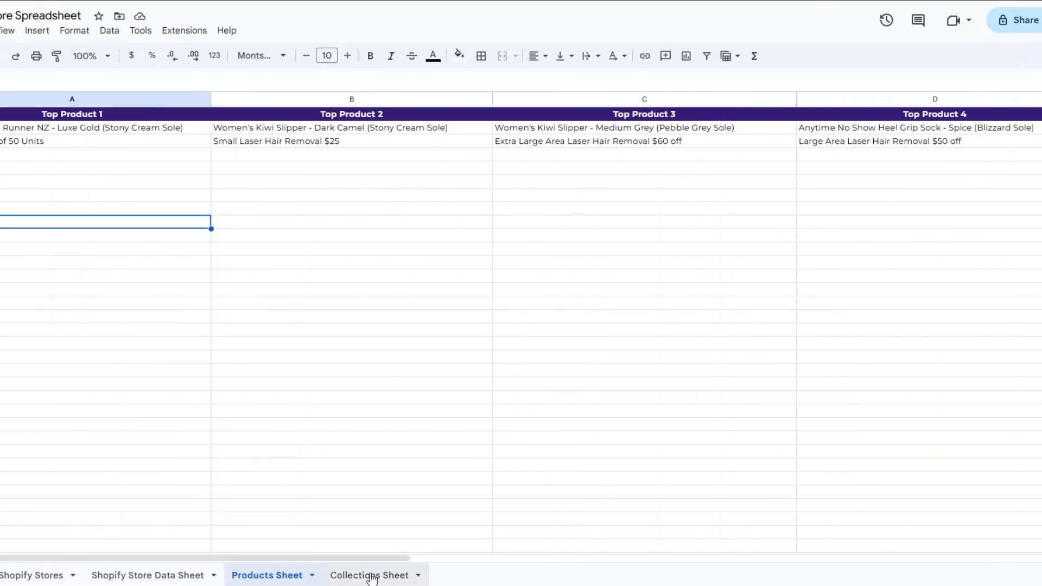
# Open the Collections Sheet and examine the Collections 1 to Collections 5 columns for the new store.
pyautogui.click(373, 578)
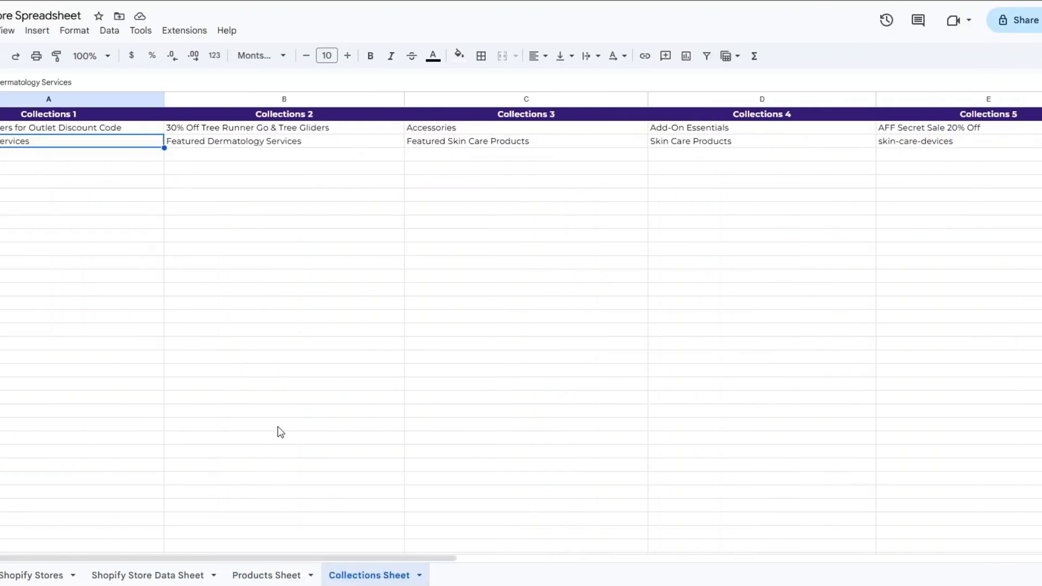
pyautogui.click(74, 186)
pyautogui.click(485, 194)
pyautogui.click(750, 197)
pyautogui.click(930, 211)
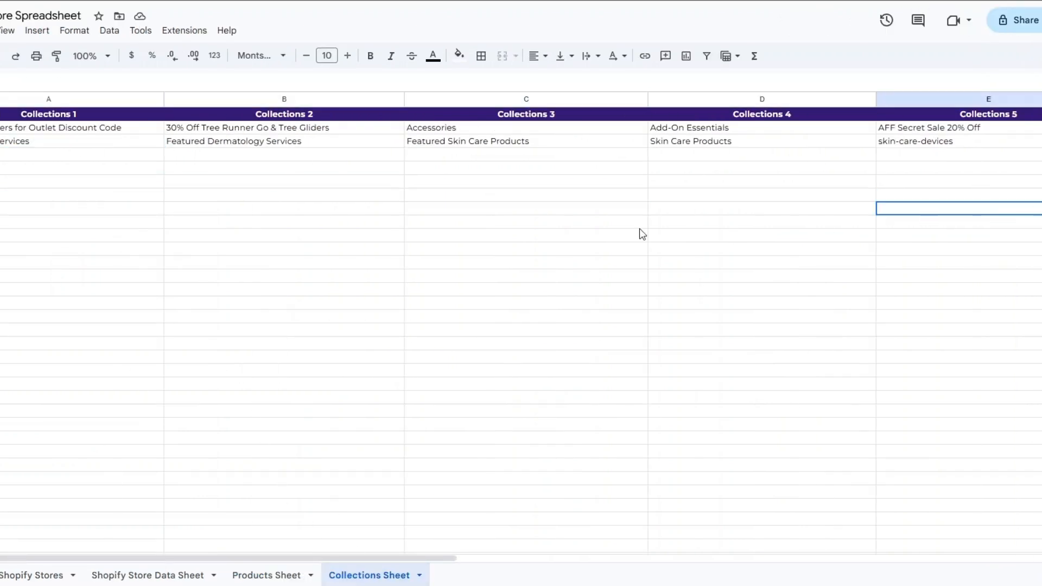
# Return to the Shopify Store Data Sheet and recheck the columns from Store Name to Total Products.
pyautogui.click(154, 575)
pyautogui.click(140, 167)
pyautogui.click(347, 170)
pyautogui.click(530, 173)
pyautogui.click(754, 184)
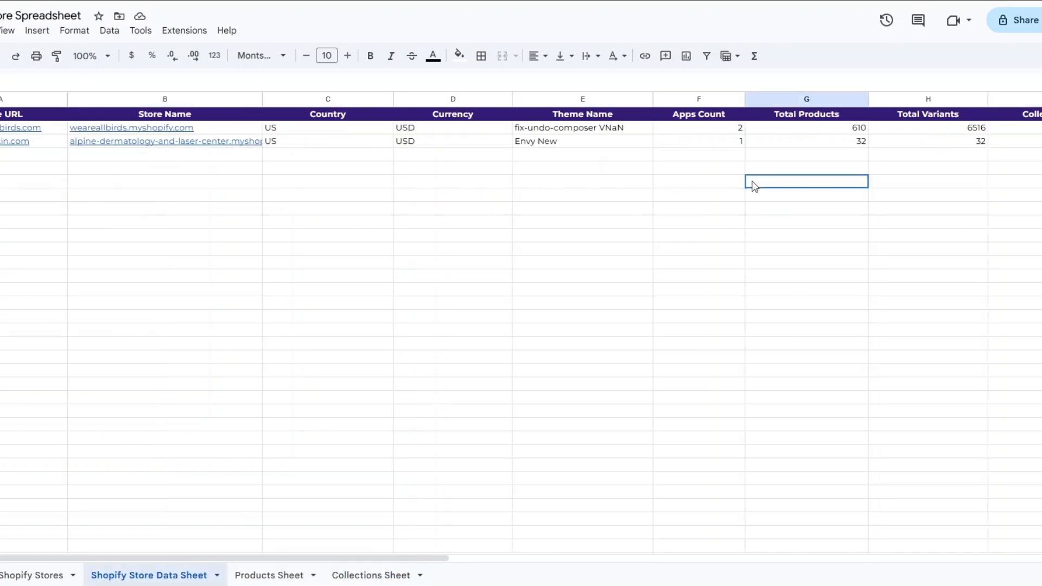
# Look through the Products, Collections and Shopify Store Data sheets again and switch back to the n8n workflow.
pyautogui.click(276, 575)
pyautogui.click(283, 224)
pyautogui.click(364, 571)
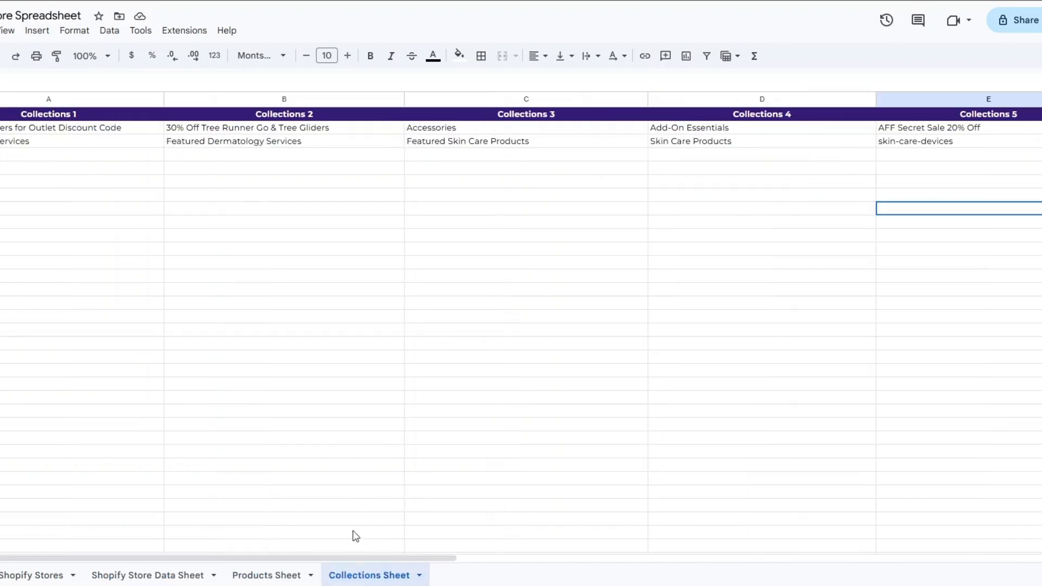
pyautogui.click(327, 251)
pyautogui.click(154, 576)
pyautogui.click(209, 214)
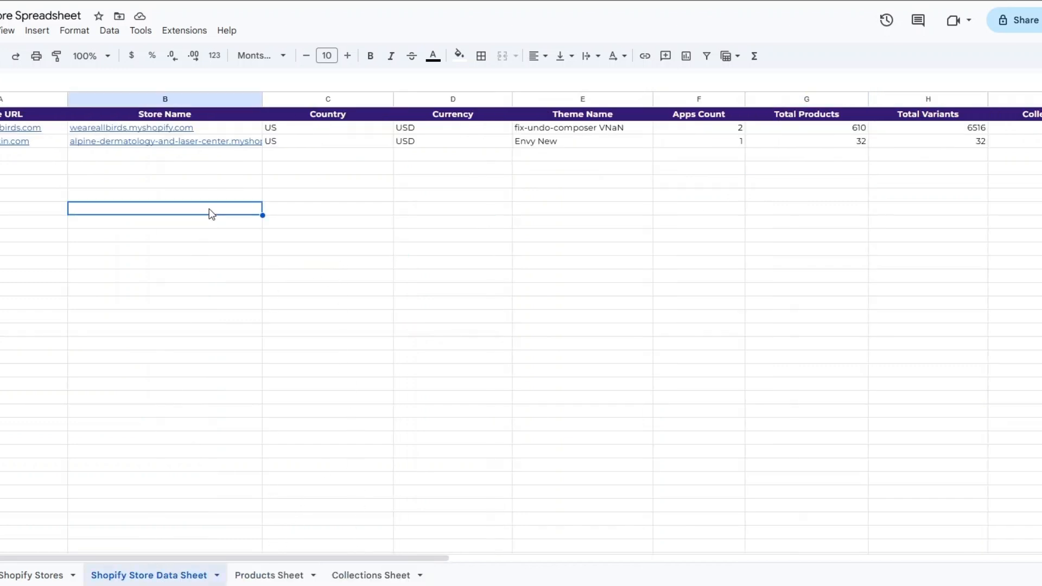
pyautogui.click(139, 576)
pyautogui.click(111, 133)
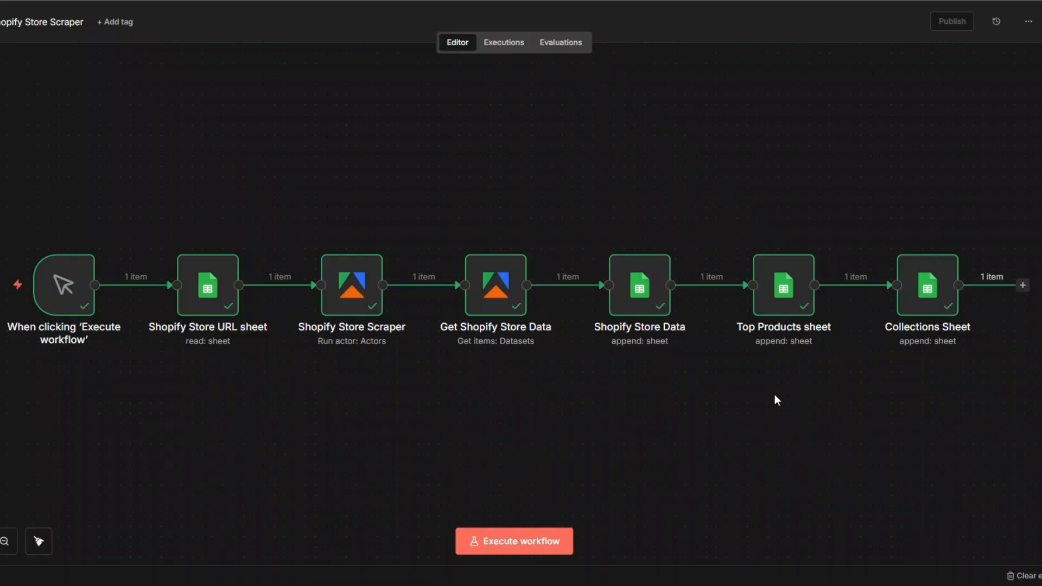